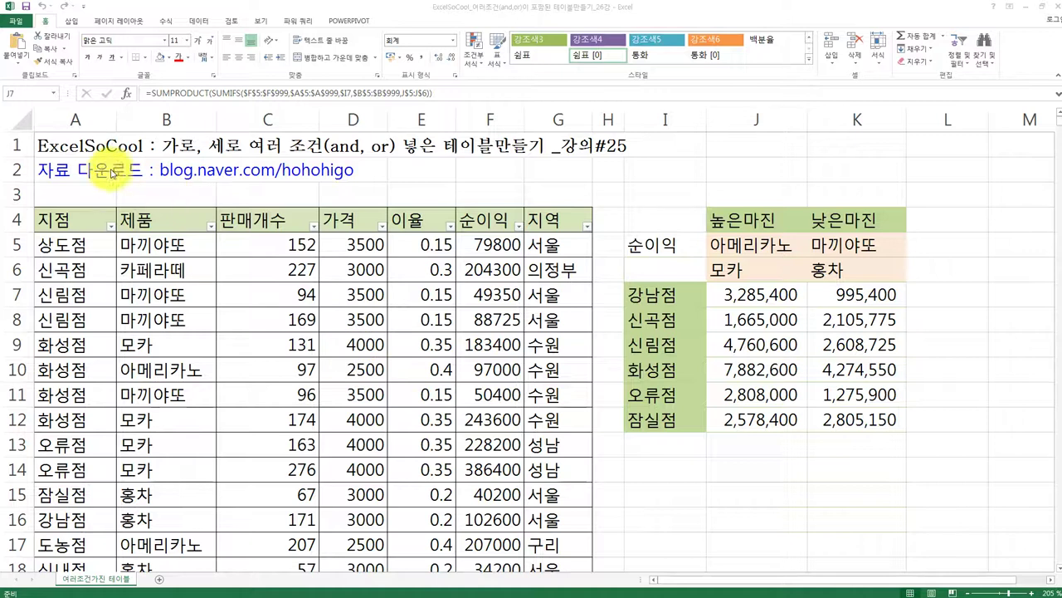
Step: Examine the 순이익 summary table's branch names, the product conditions in J5:K6 and the formulas in J7 and K7
drag(66, 170, 341, 169)
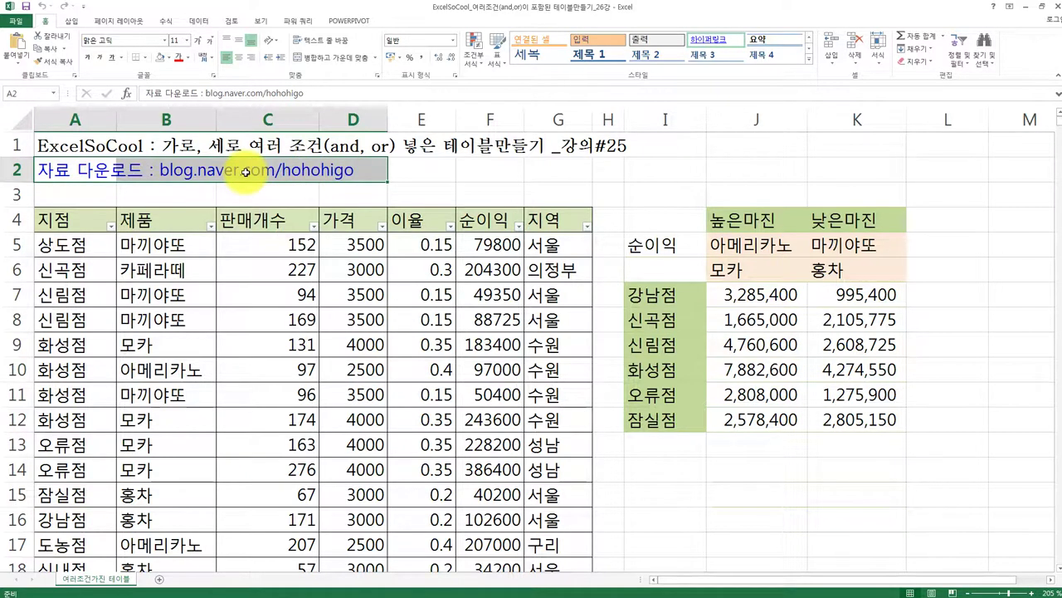
click(81, 217)
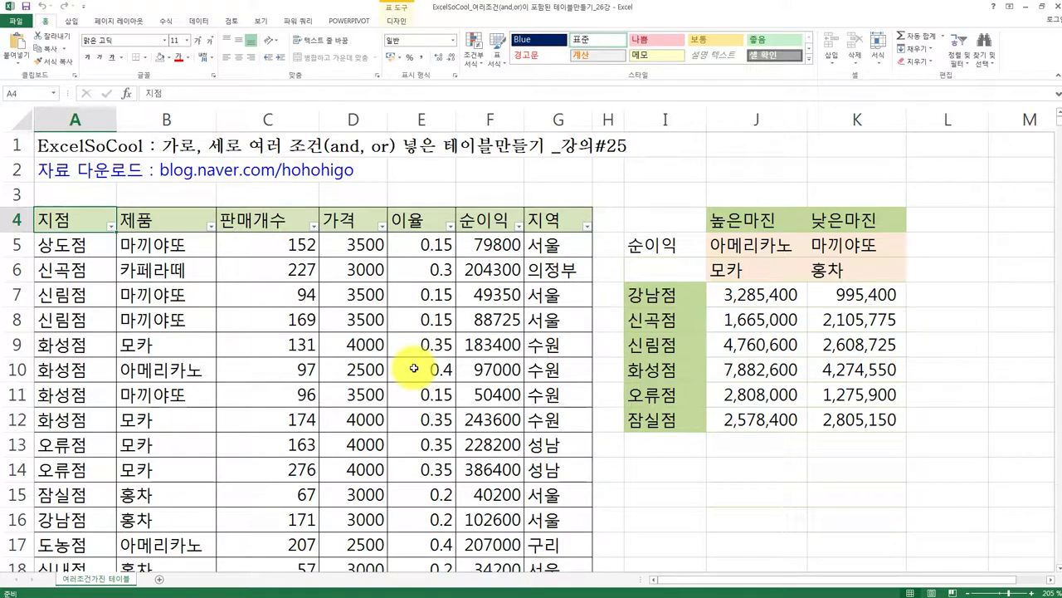
drag(651, 292, 669, 423)
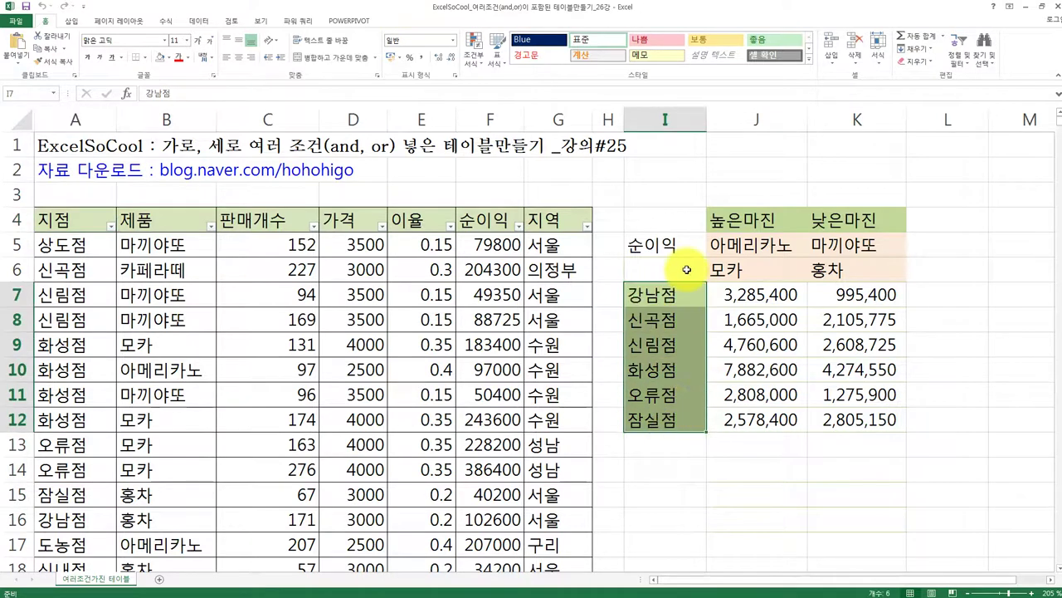
drag(759, 243, 760, 270)
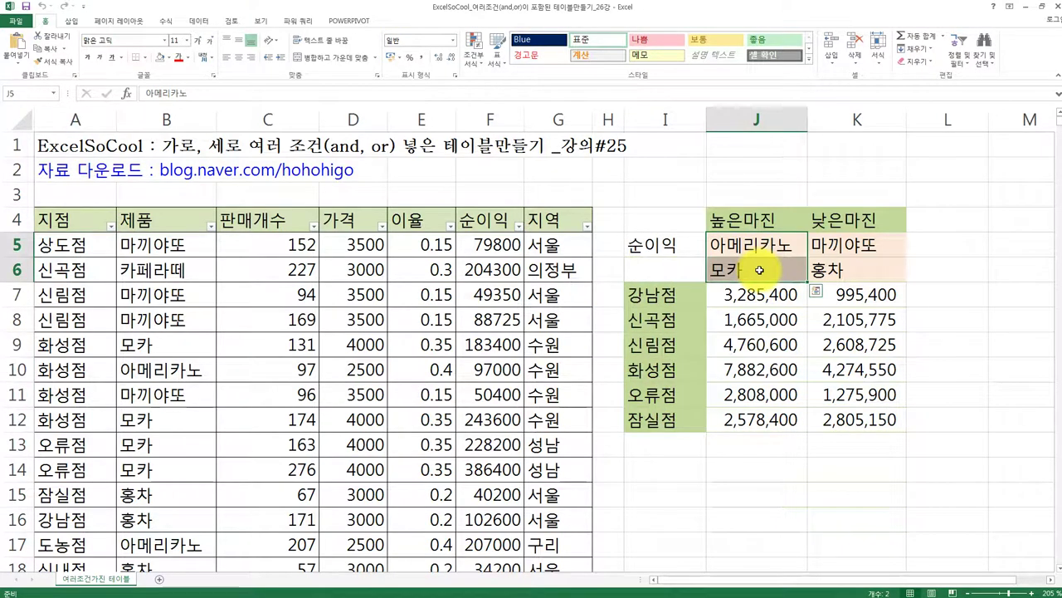
click(751, 249)
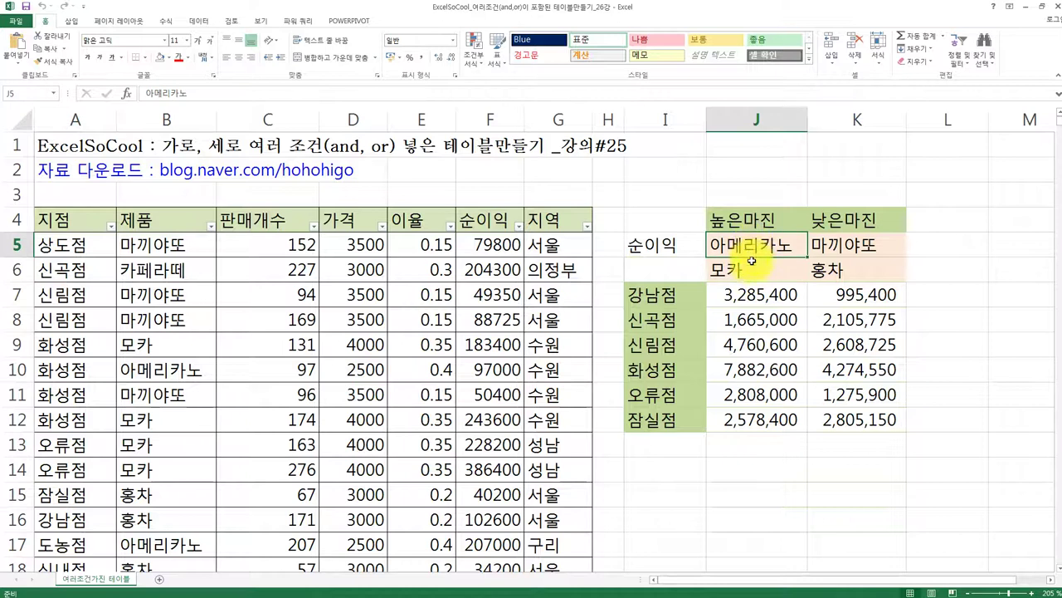
click(751, 292)
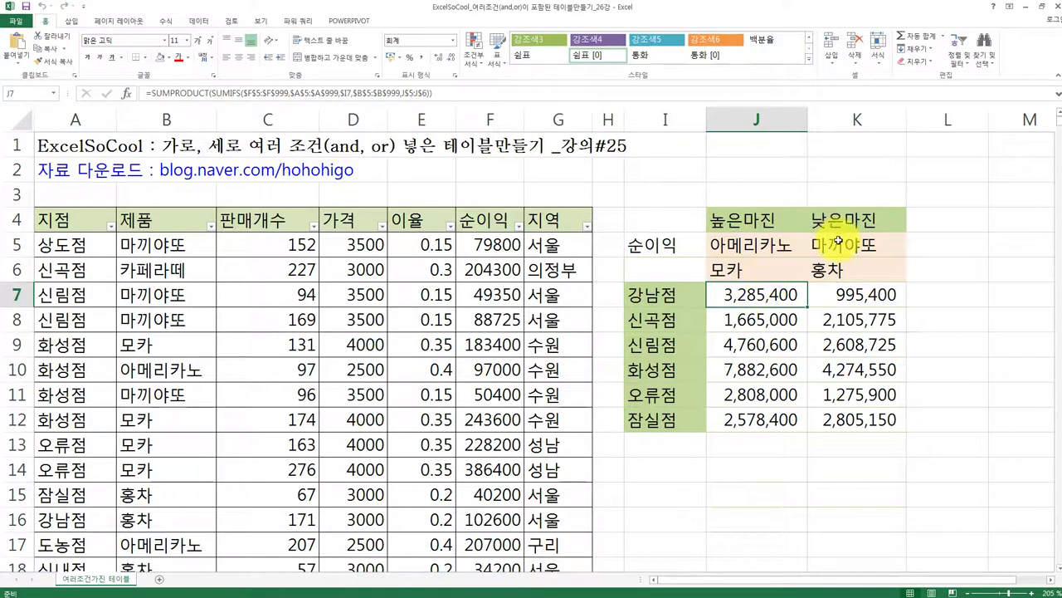
drag(838, 241, 841, 267)
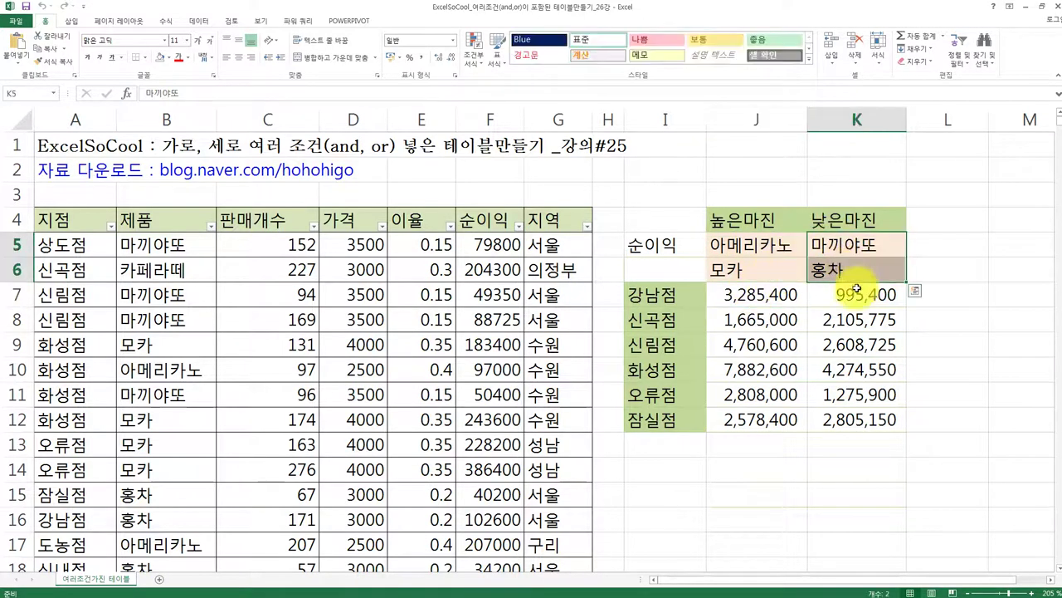
click(853, 299)
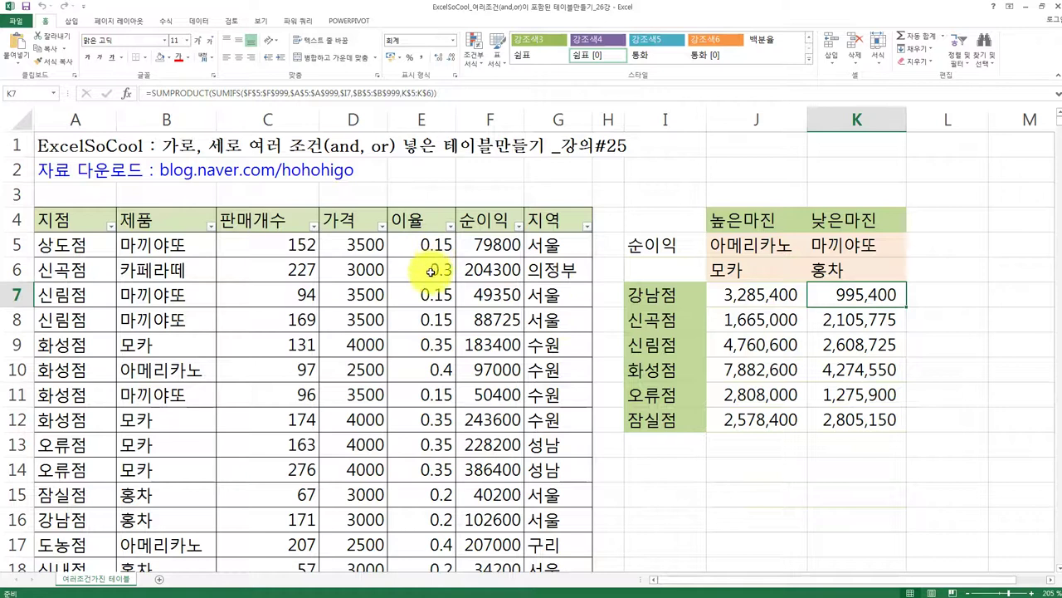
Step: Examine the products' 이율 values in column E and the layout of the summary table in I4:K12
click(444, 370)
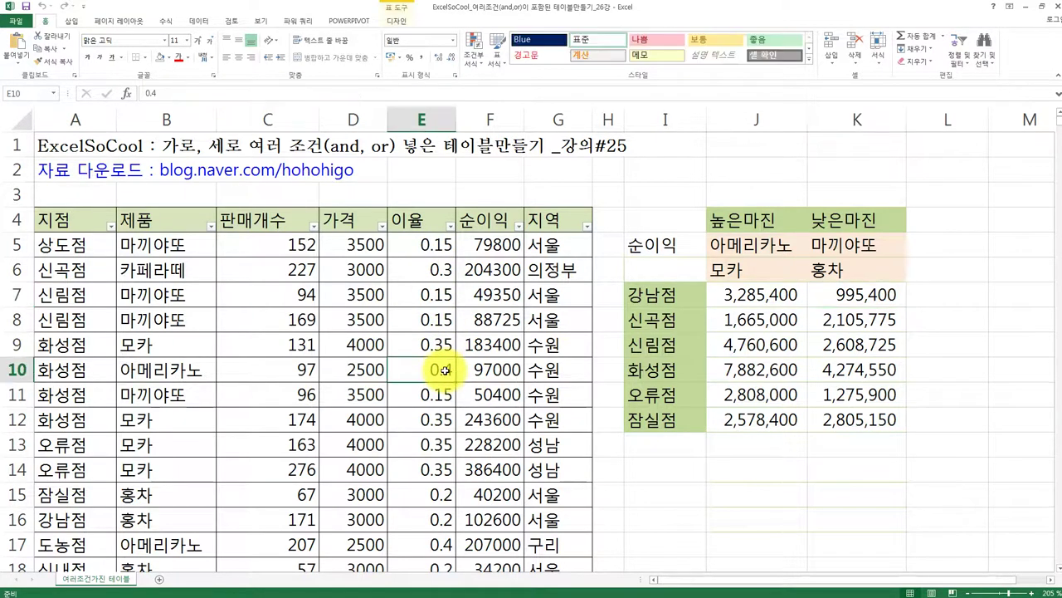
click(431, 348)
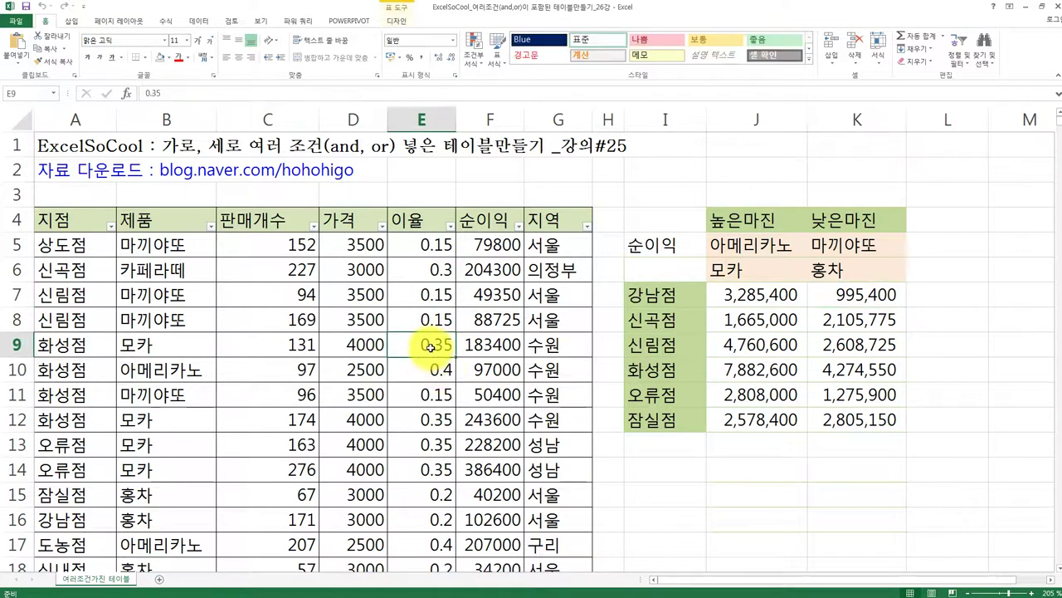
click(445, 399)
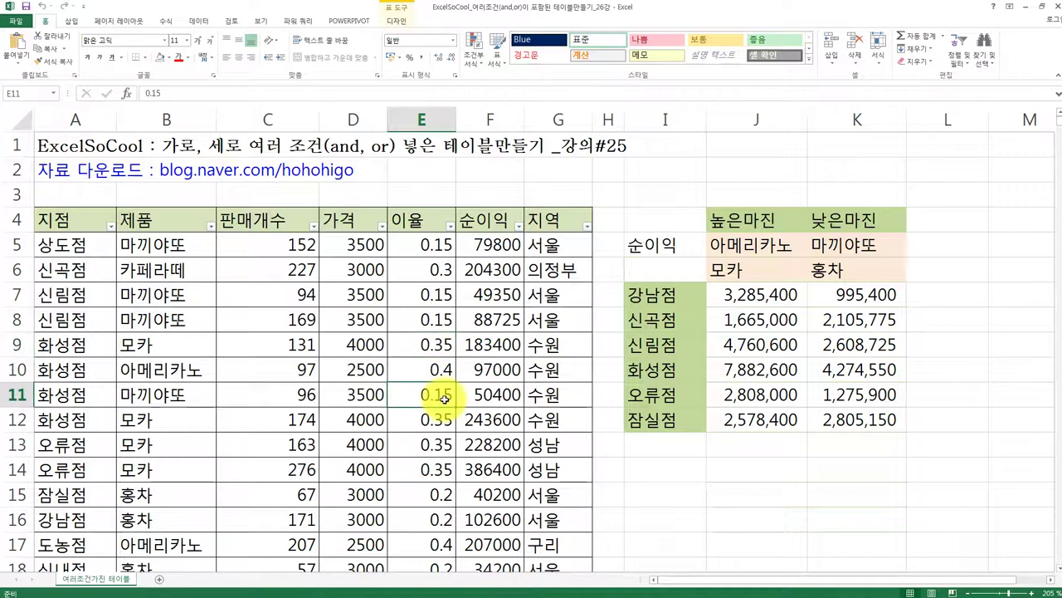
click(437, 493)
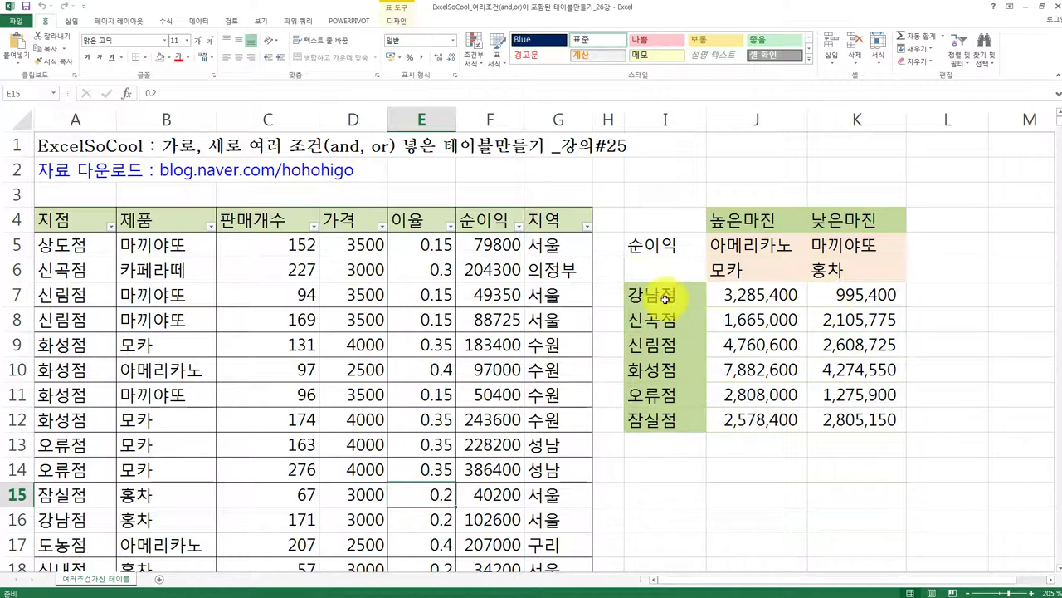
drag(664, 218, 873, 419)
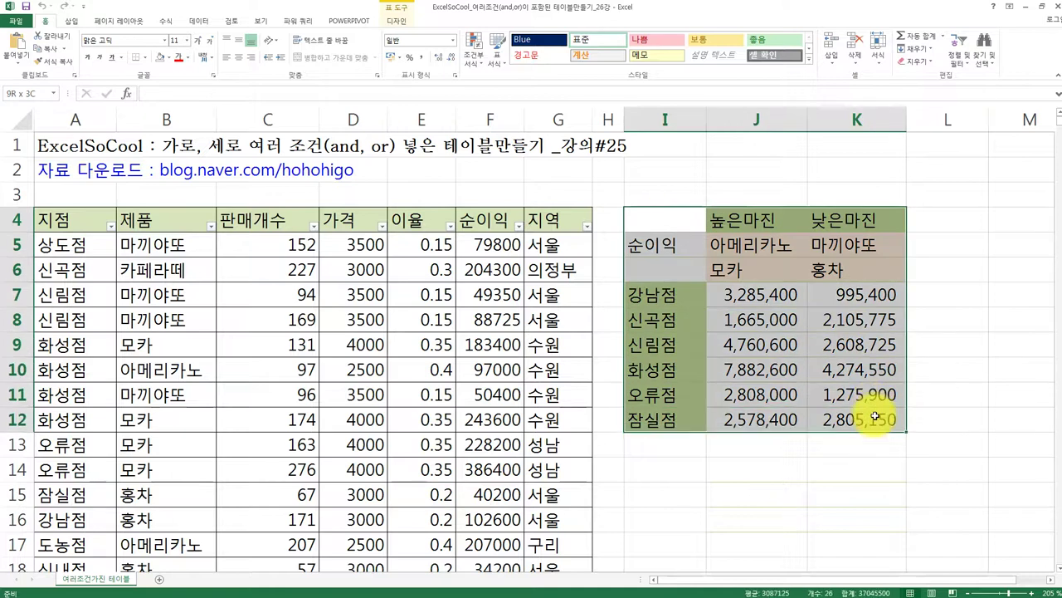
drag(664, 296, 681, 422)
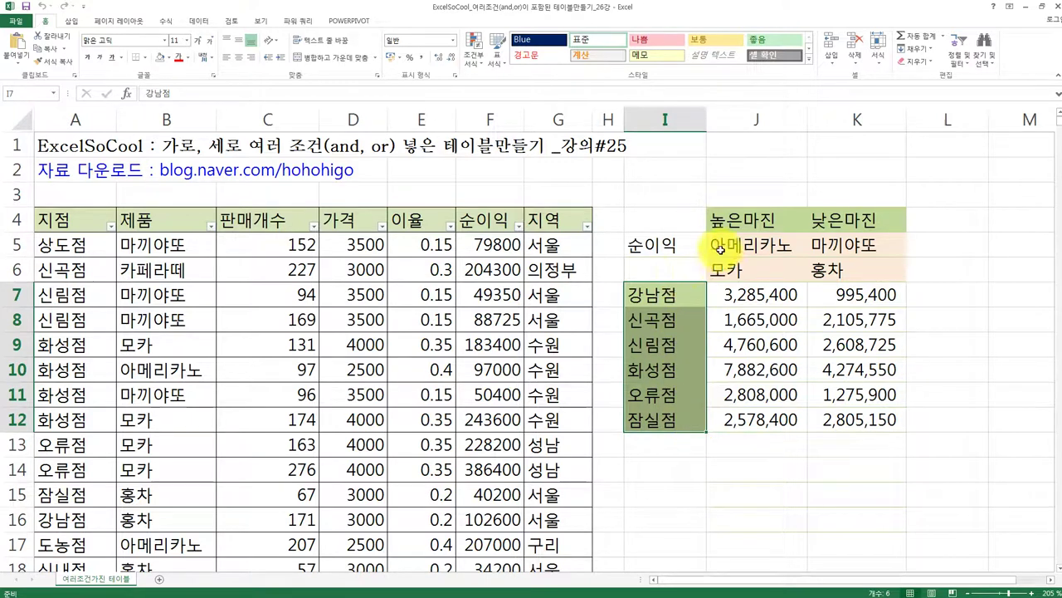
Step: Review the allowed value types, including 목록, in the data validation settings for product condition cells J5:K6, leaving them unchanged
click(734, 241)
drag(734, 242, 830, 267)
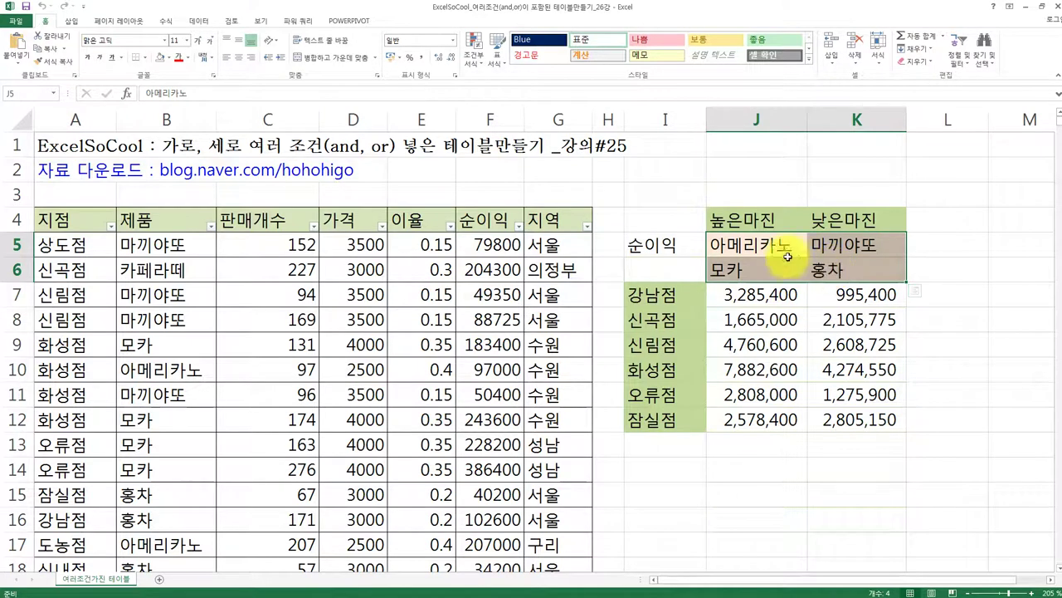
click(202, 23)
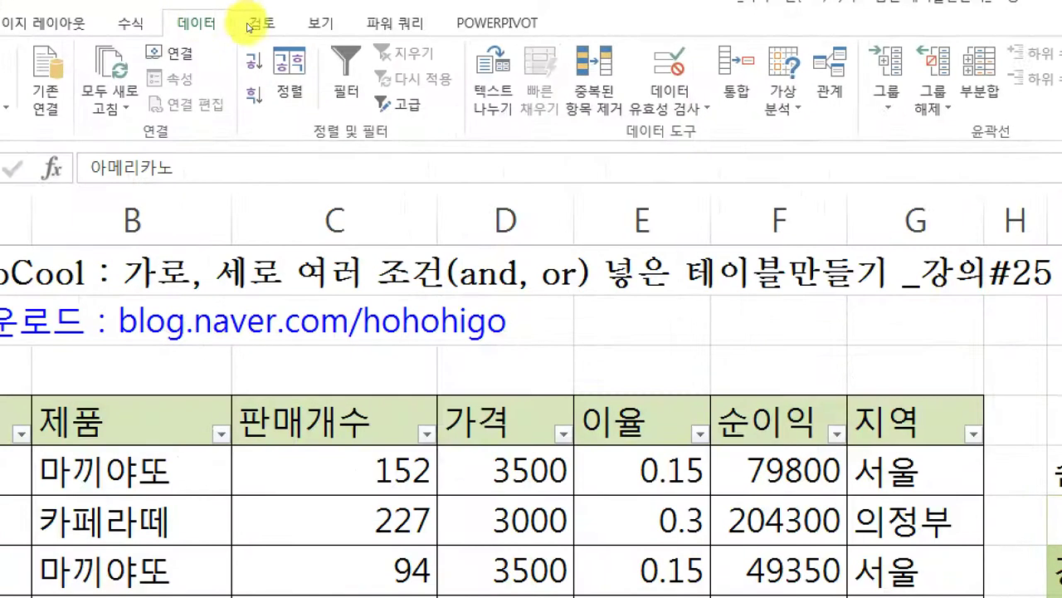
key(alt+a)
key(v)
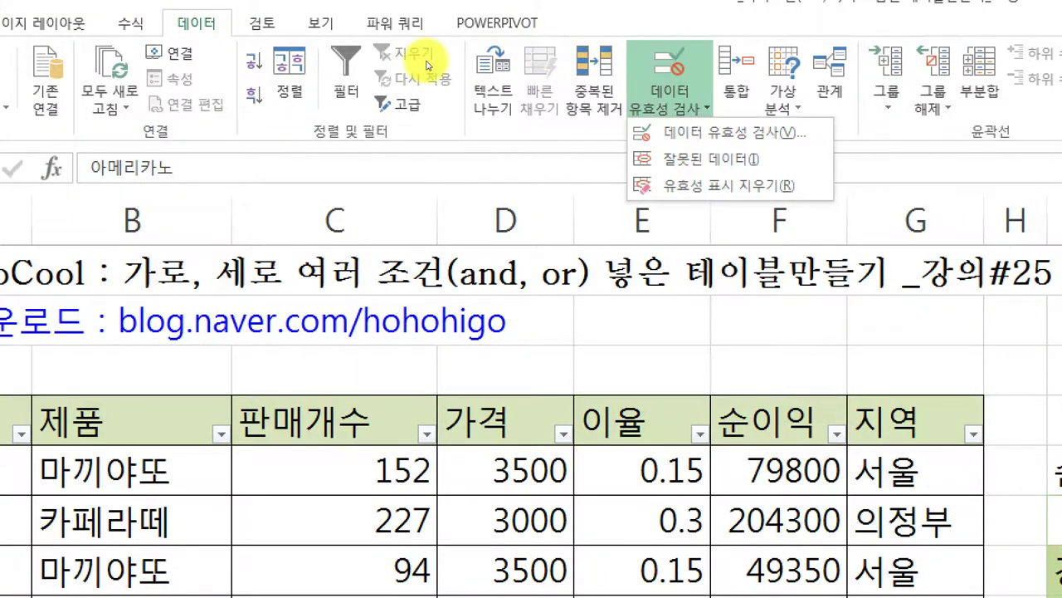
key(v)
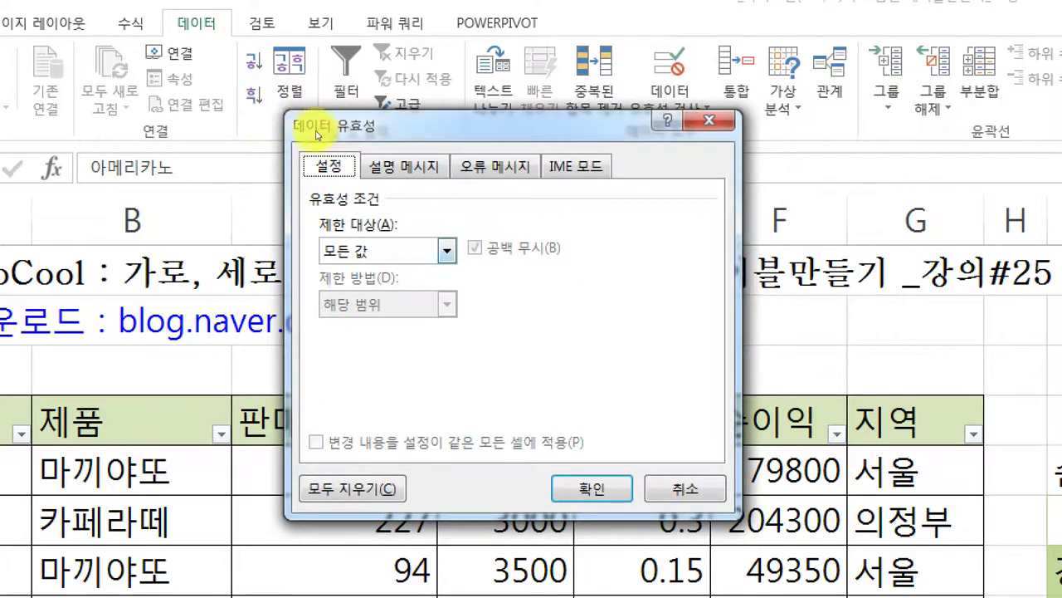
key(alt+Down)
key(Down)
key(Down)
key(Down)
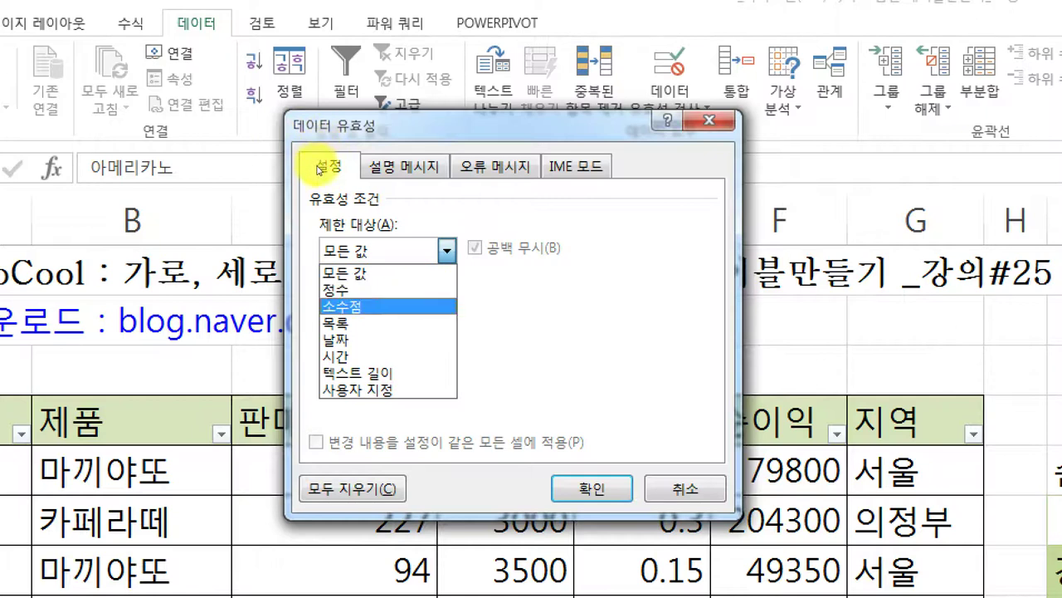
key(Down)
key(Down)
key(Down)
key(Down)
key(Up)
key(Up)
key(Up)
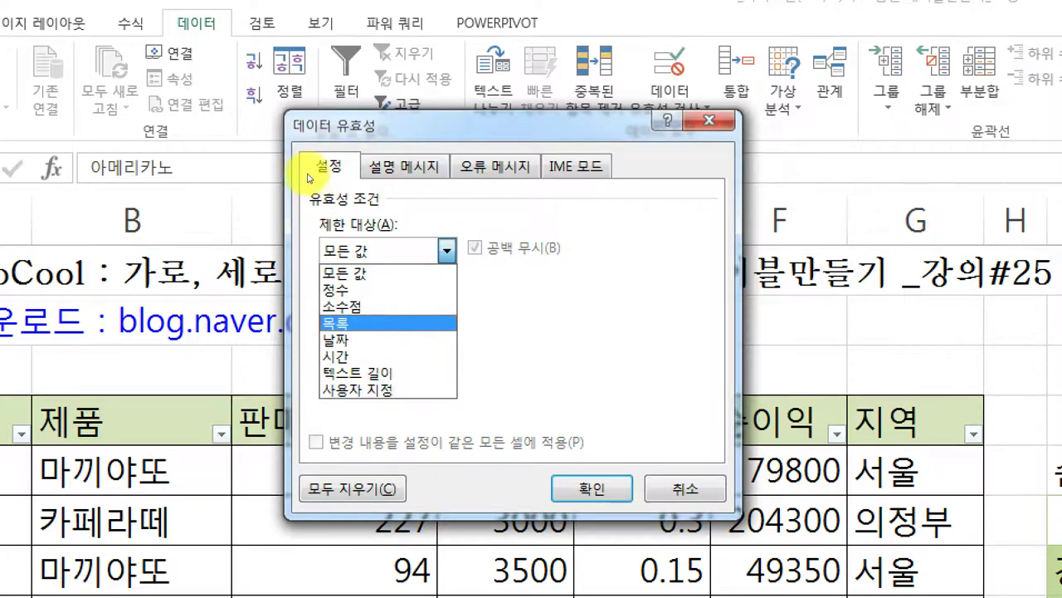
key(Up)
key(Up)
key(Up)
key(Up)
key(Down)
key(Down)
key(Down)
key(Down)
key(Down)
key(Down)
key(Down)
key(Up)
key(Up)
key(Up)
key(Up)
key(Up)
key(Up)
key(Up)
key(Return)
key(Escape)
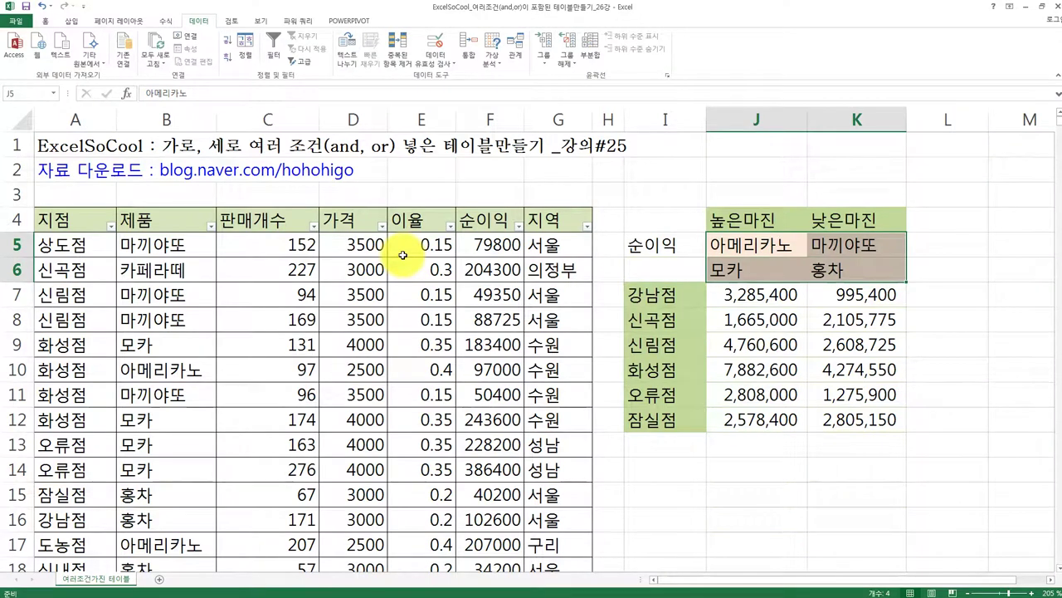
Step: Copy the 지점 column from header A4 down to A999 and paste it at A1 of a new worksheet
click(84, 224)
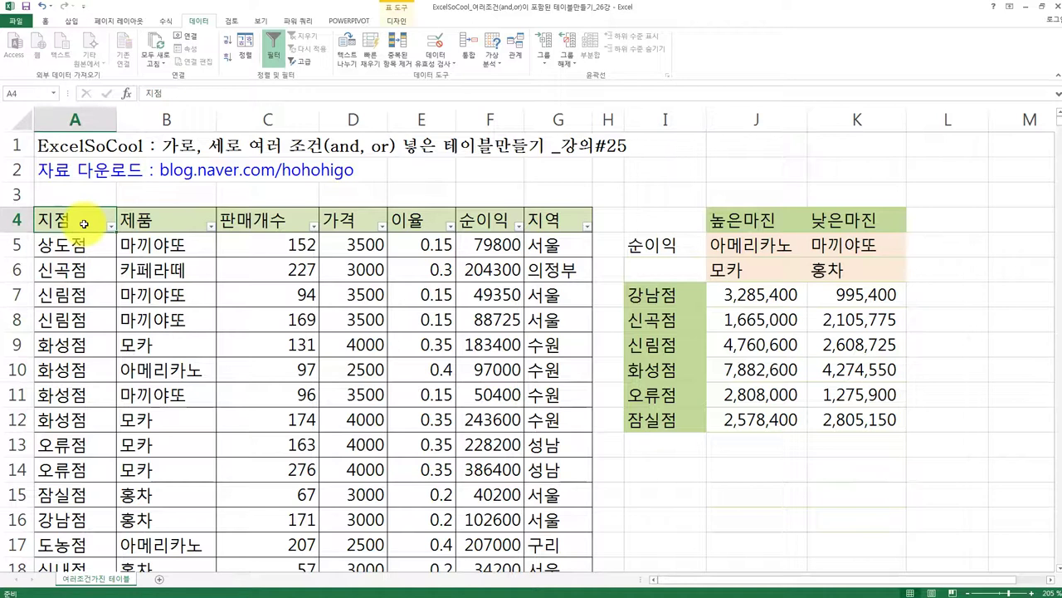
click(134, 222)
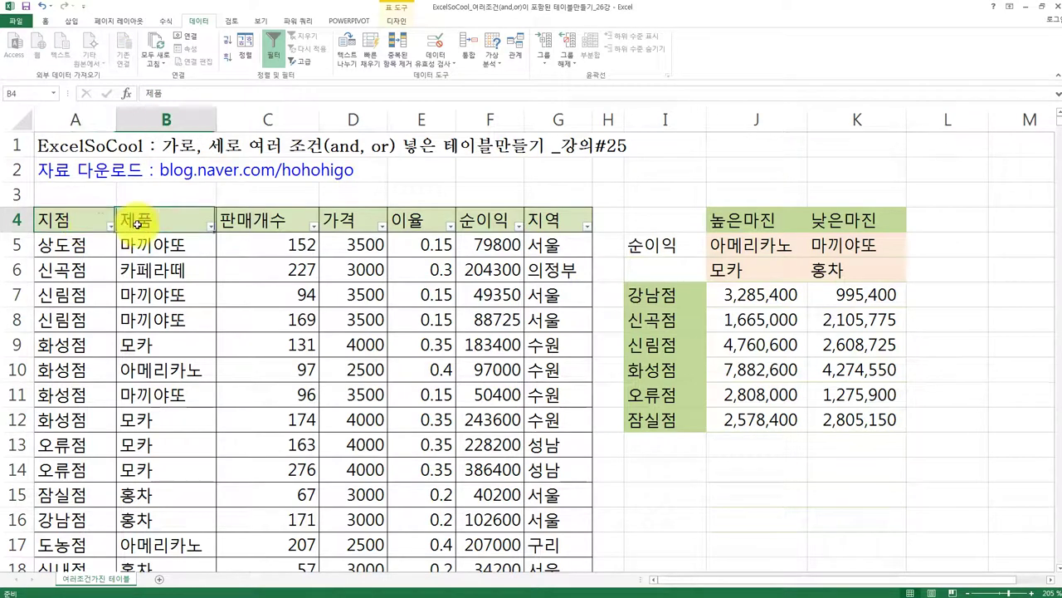
click(88, 225)
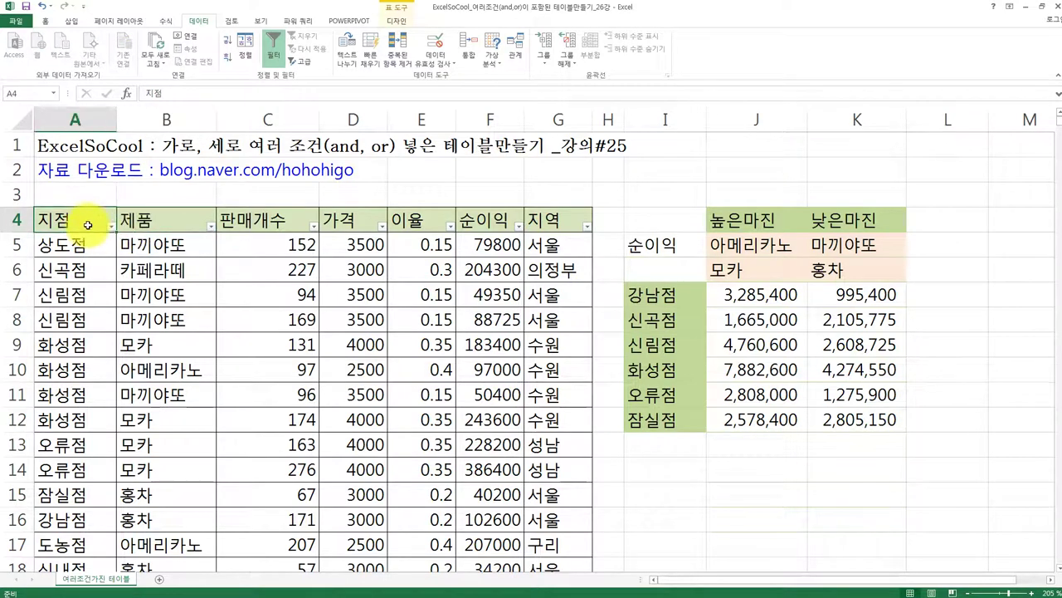
key(ctrl+shift+Down)
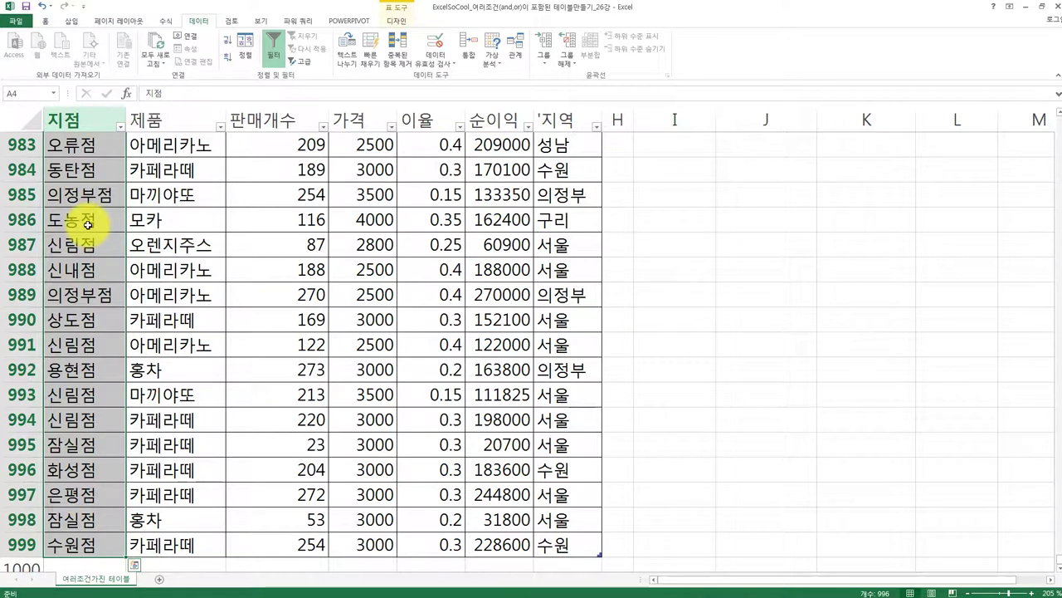
key(ctrl+c)
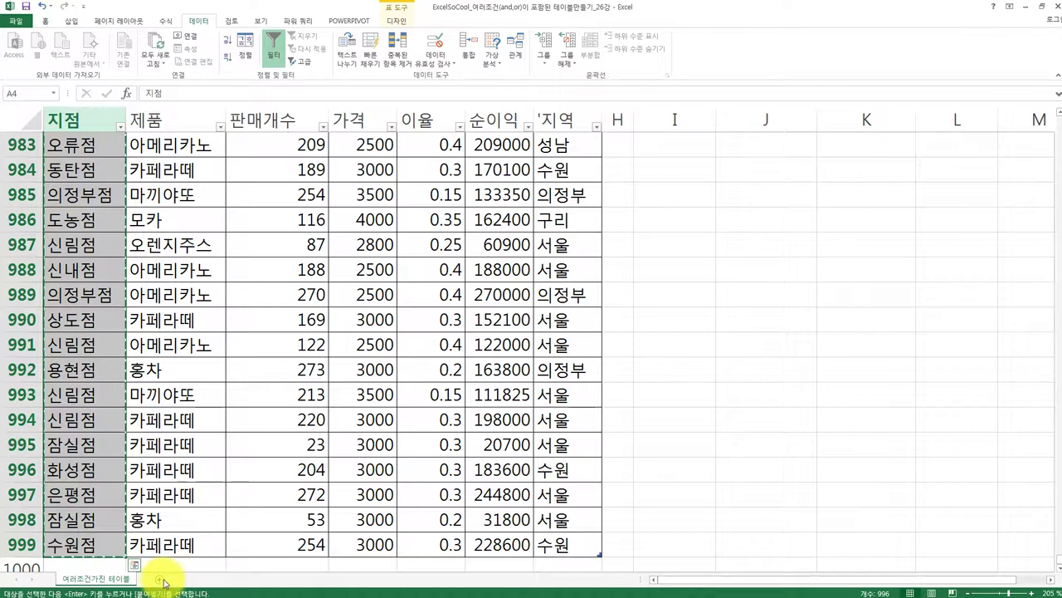
click(159, 578)
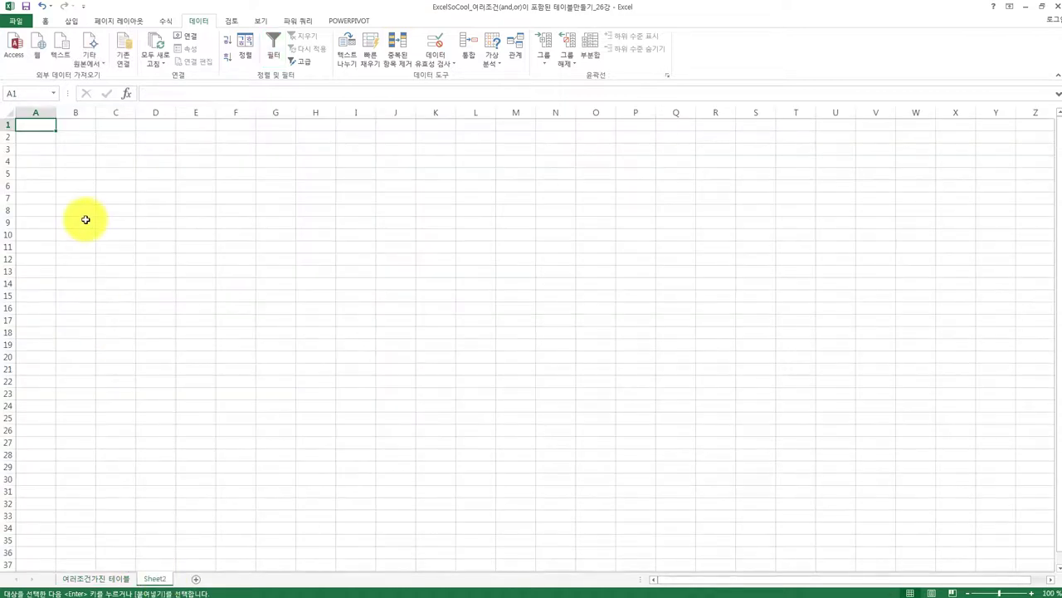
key(ctrl+v)
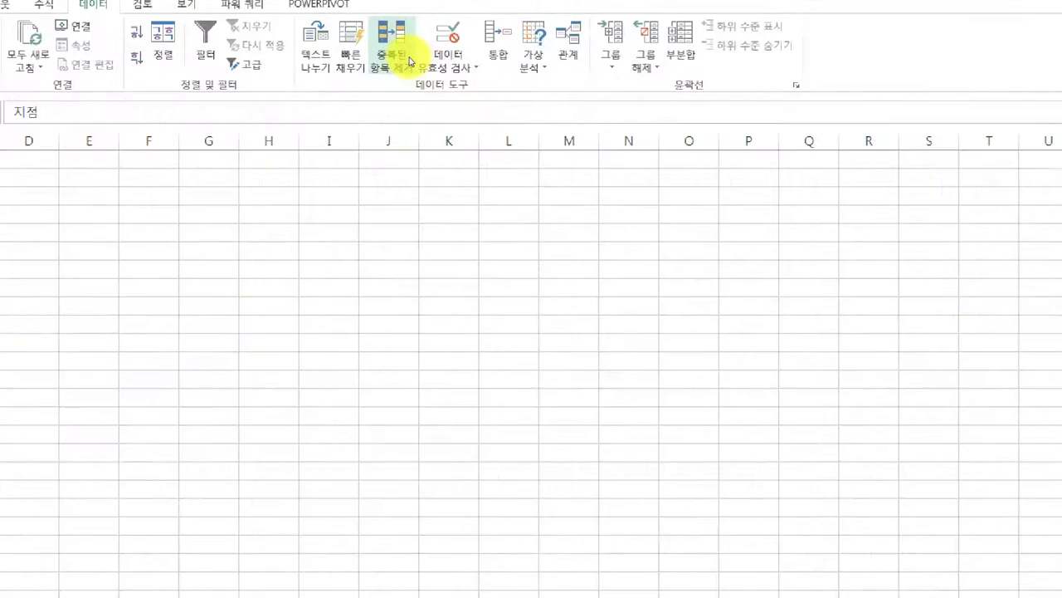
Step: Remove duplicates from the pasted 지점 column, treating the first row as a header, and check the resulting list
click(410, 61)
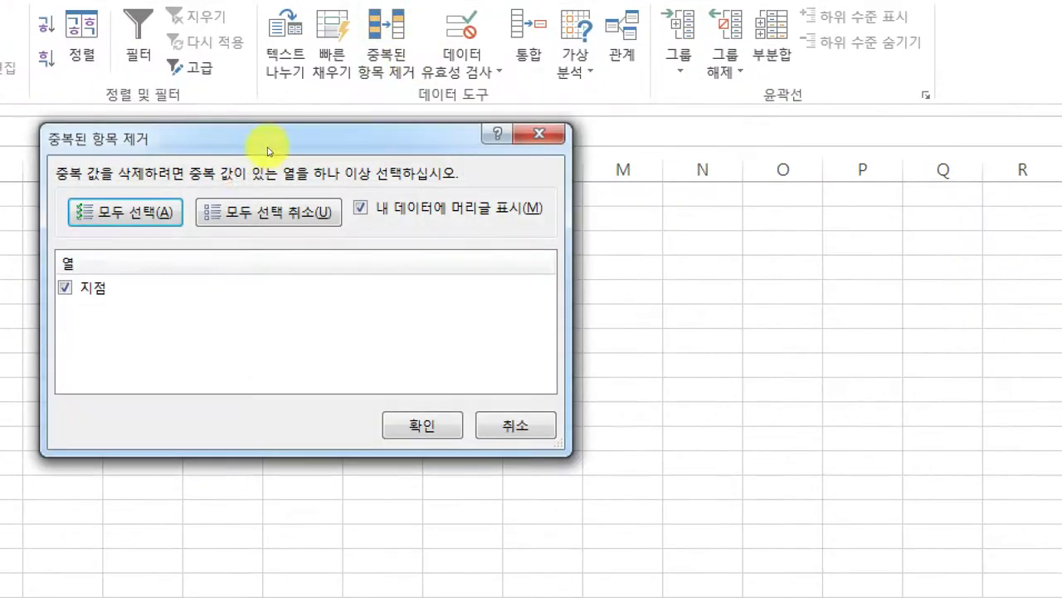
key(Return)
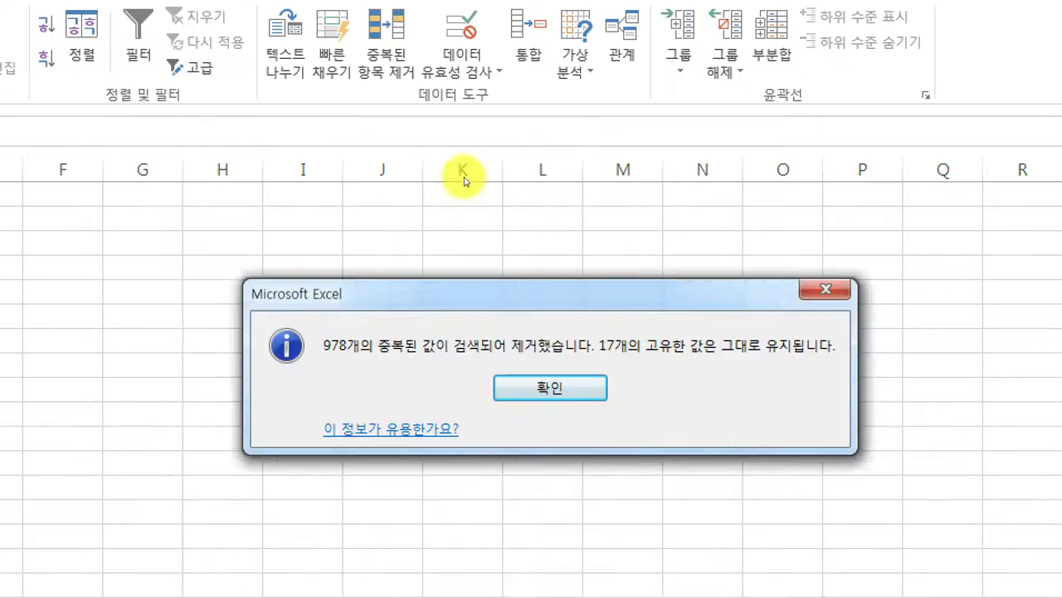
drag(500, 302, 379, 72)
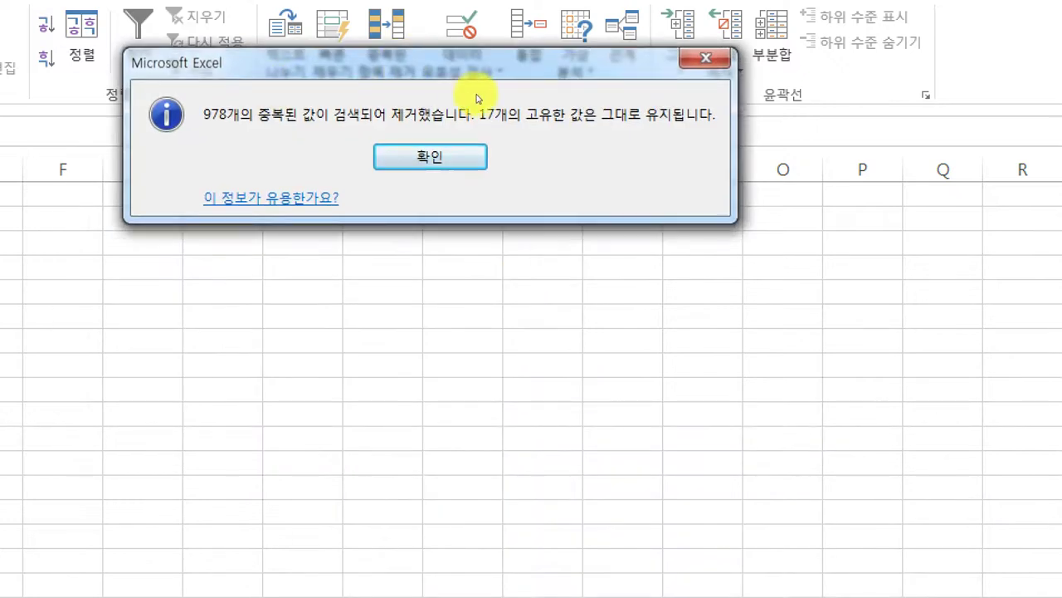
key(Return)
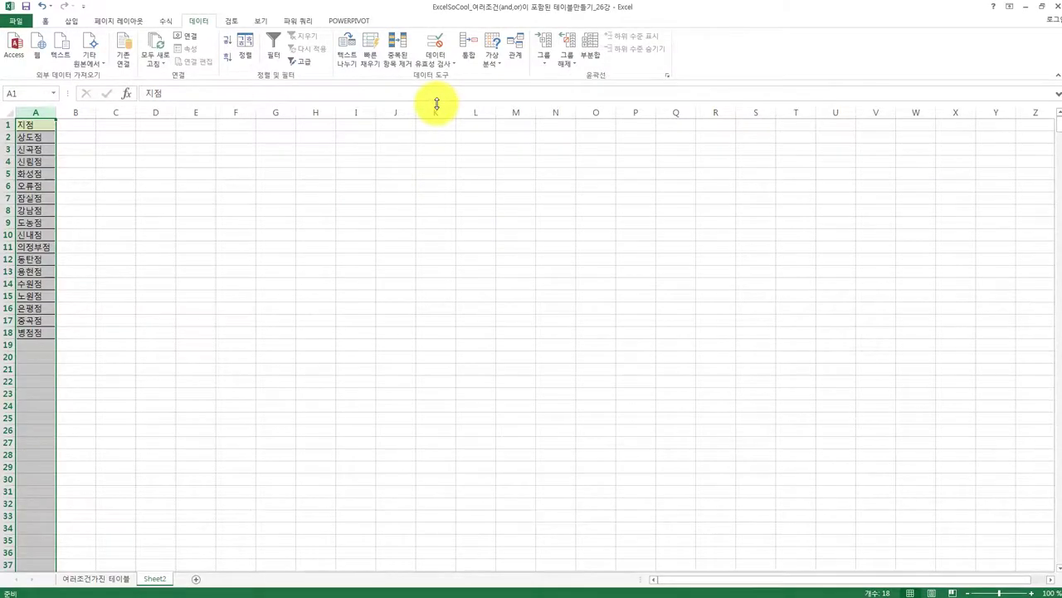
drag(24, 124, 32, 332)
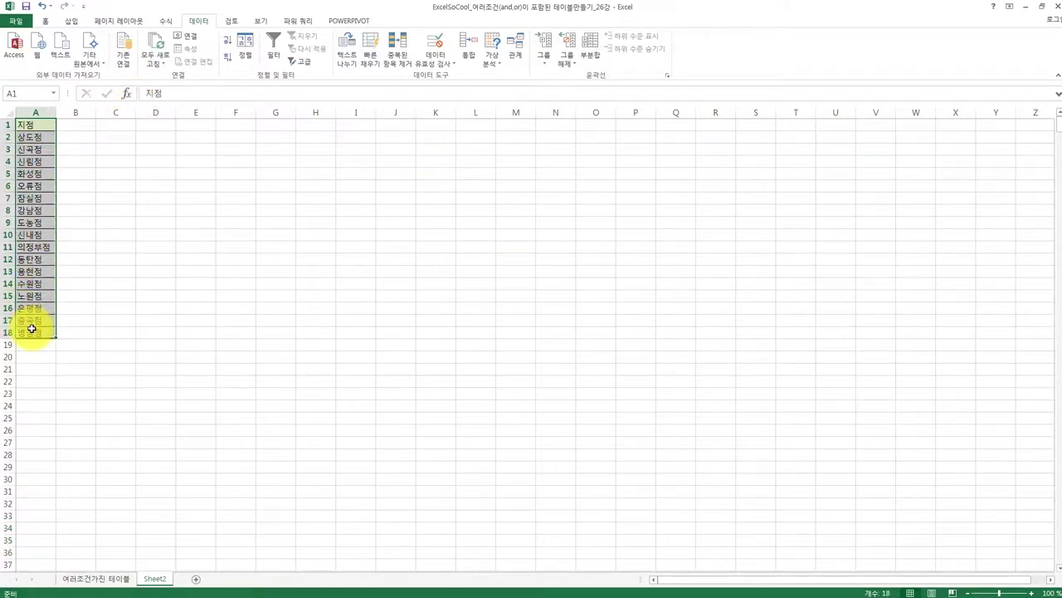
click(128, 311)
Step: Copy the 제품 column from header B4 down to B999 and paste it at A1 of a new worksheet
click(100, 574)
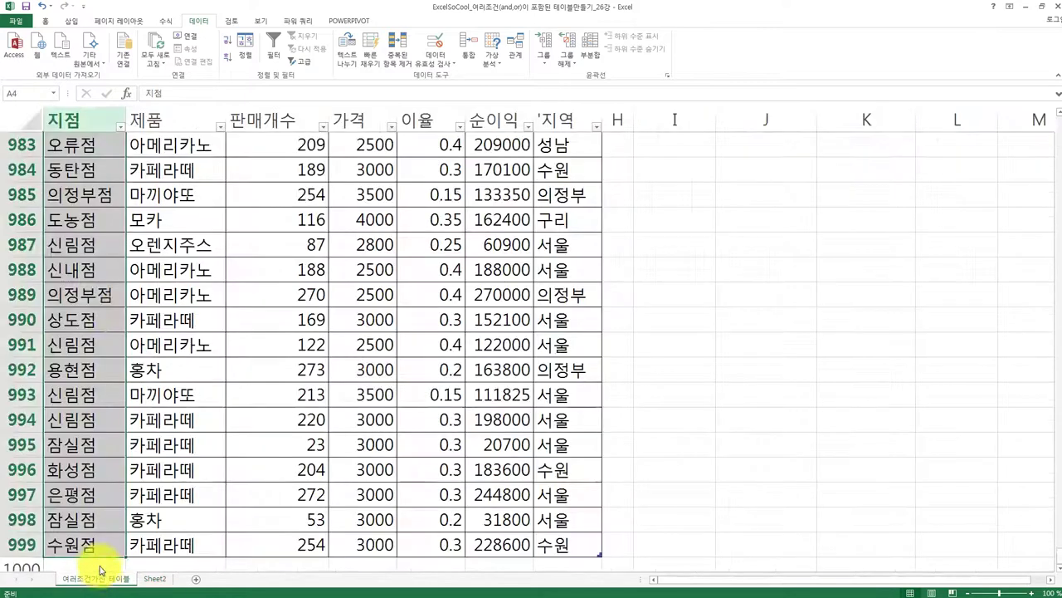
click(156, 144)
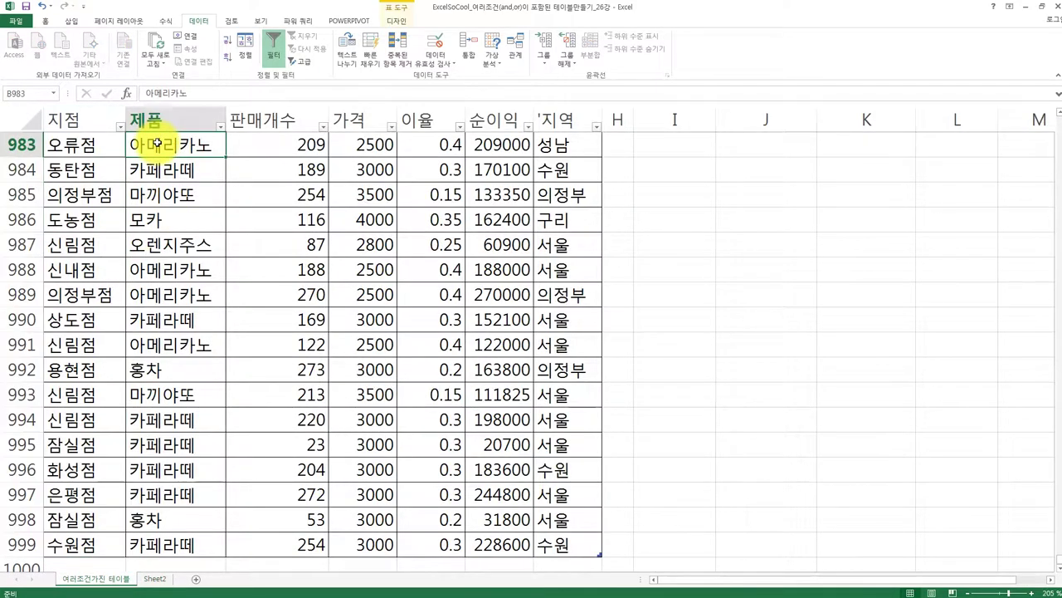
key(ctrl+Up)
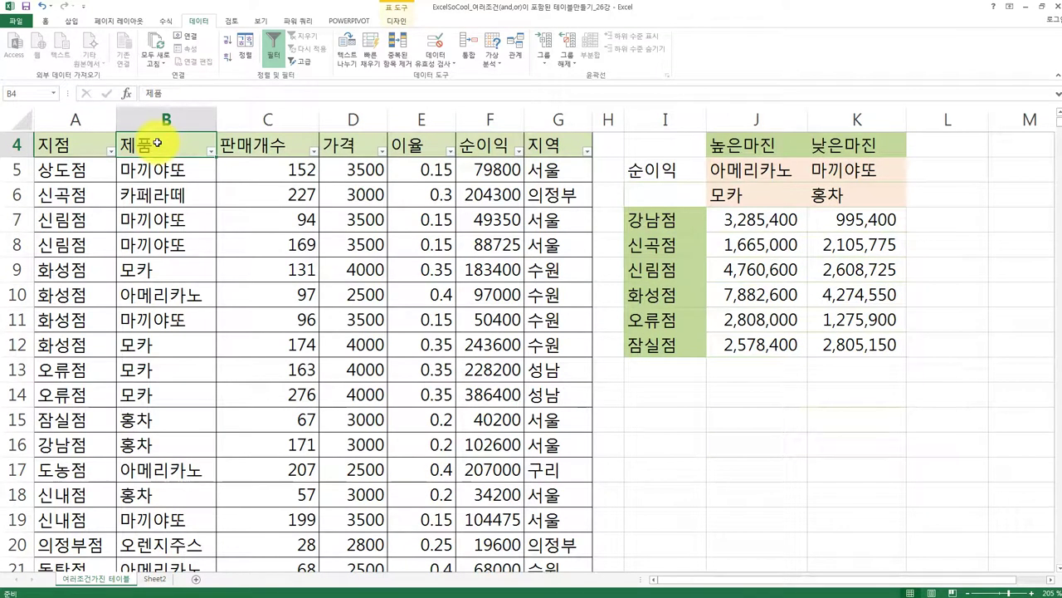
key(ctrl+shift+Down)
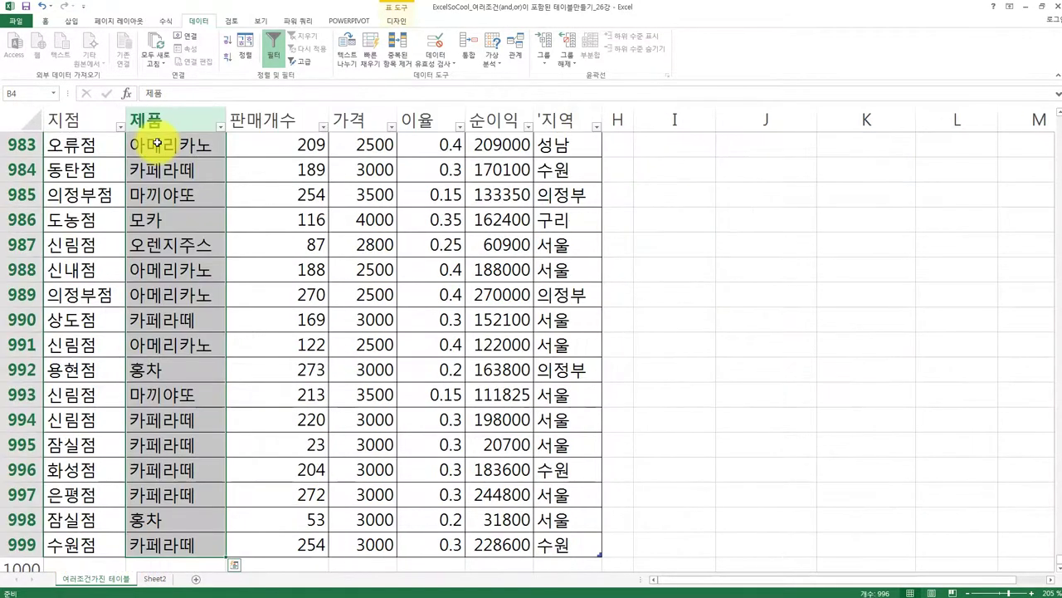
key(ctrl+c)
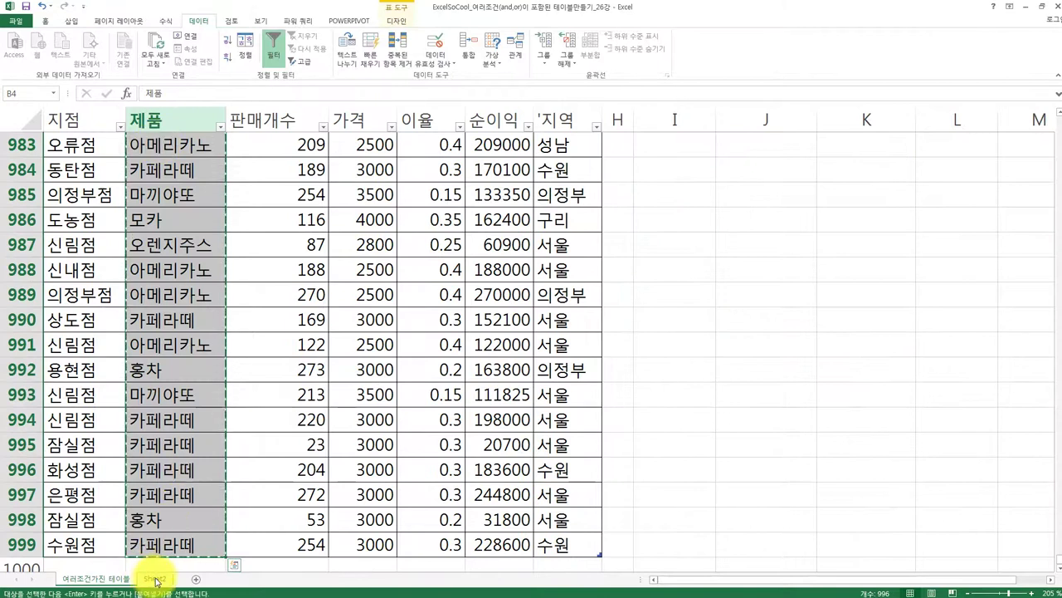
click(195, 579)
key(ctrl+v)
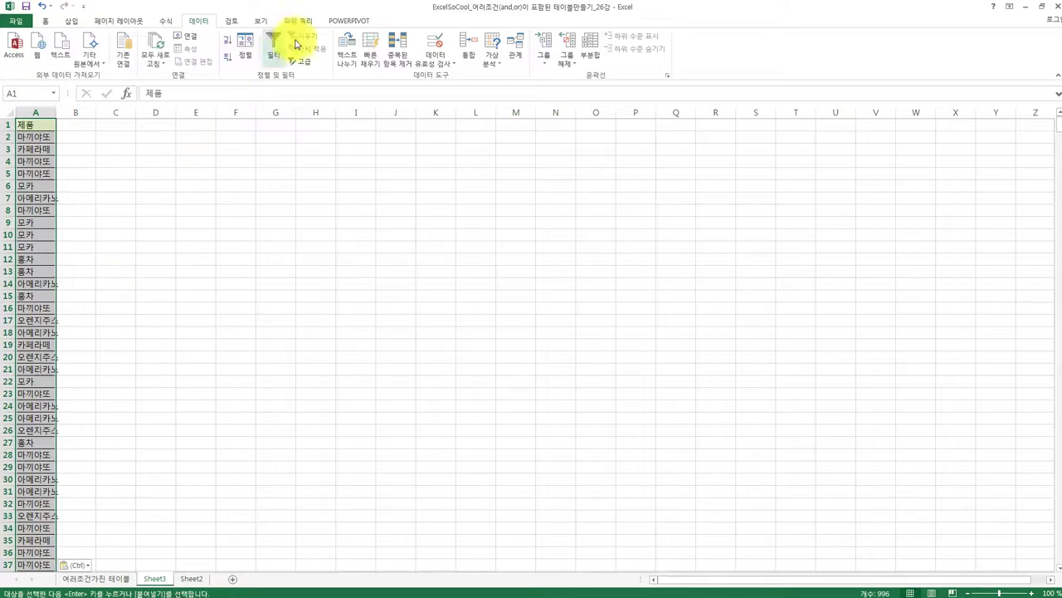
Step: Apply an advanced filter in place to the 제품 list in A1:A996, keeping only unique records
click(276, 44)
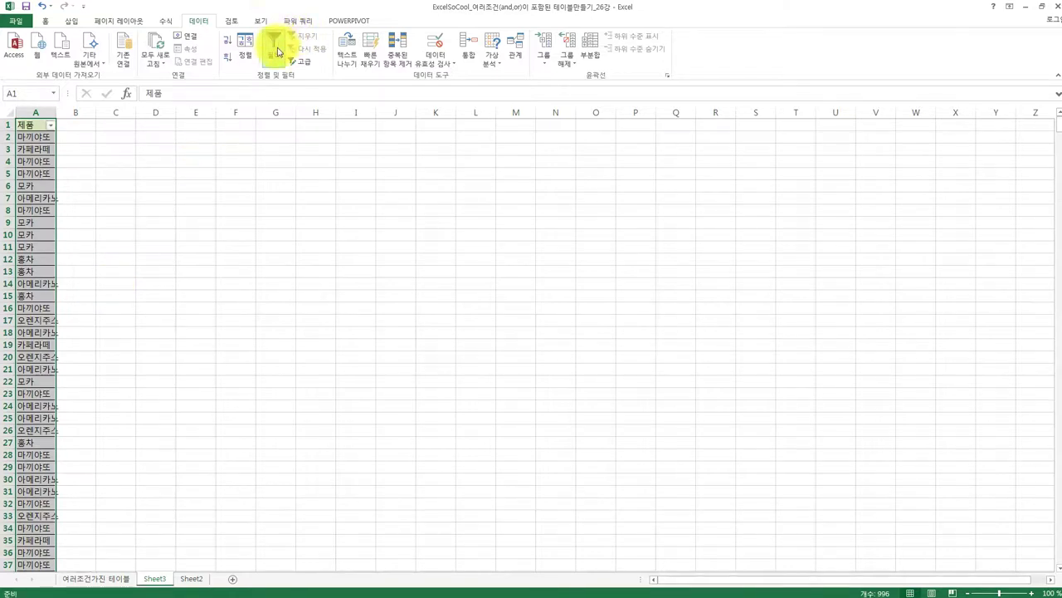
click(301, 61)
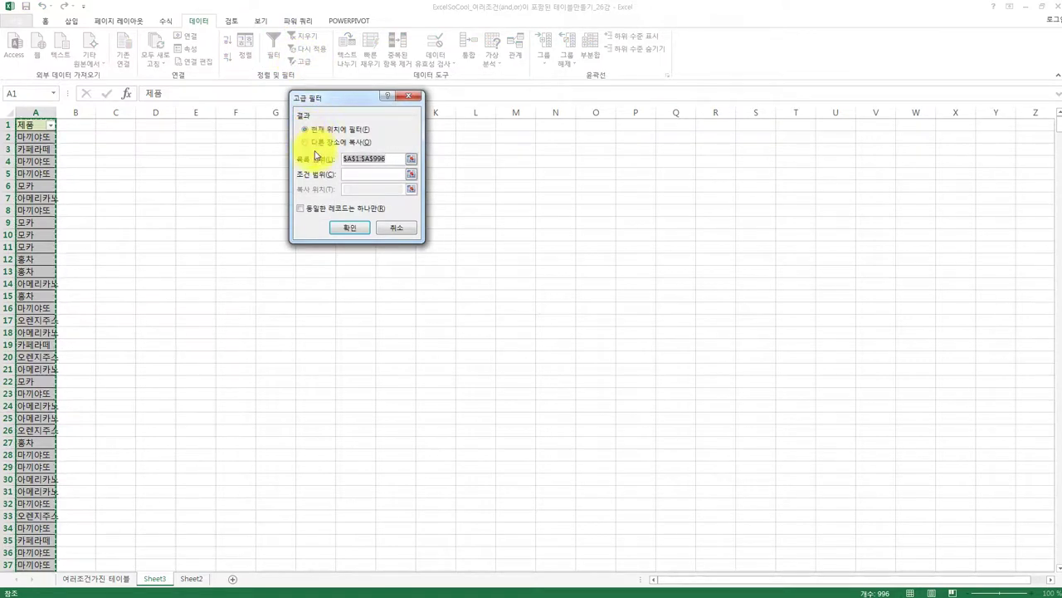
click(322, 211)
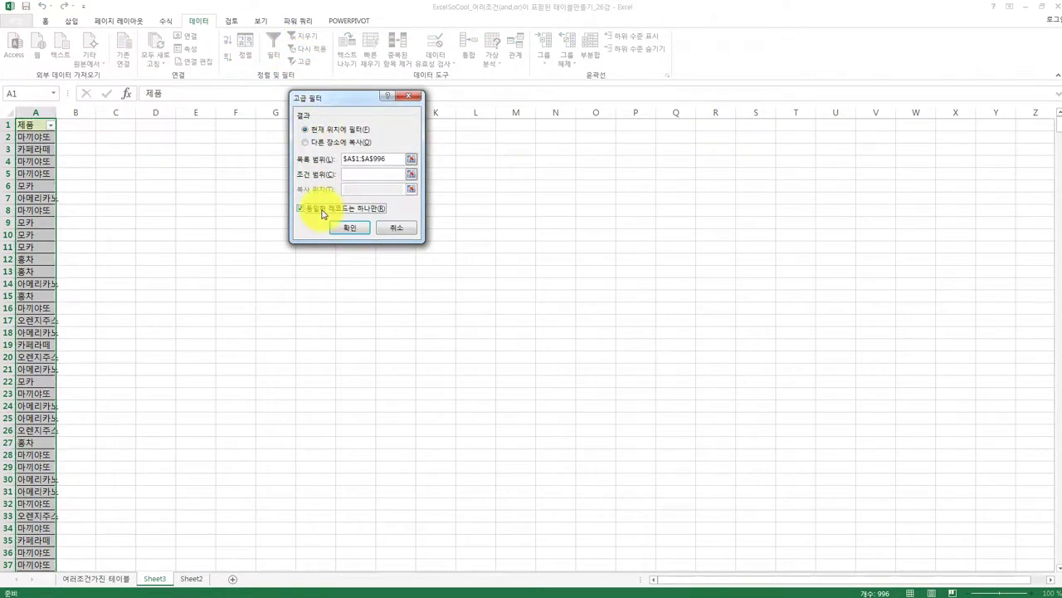
click(340, 229)
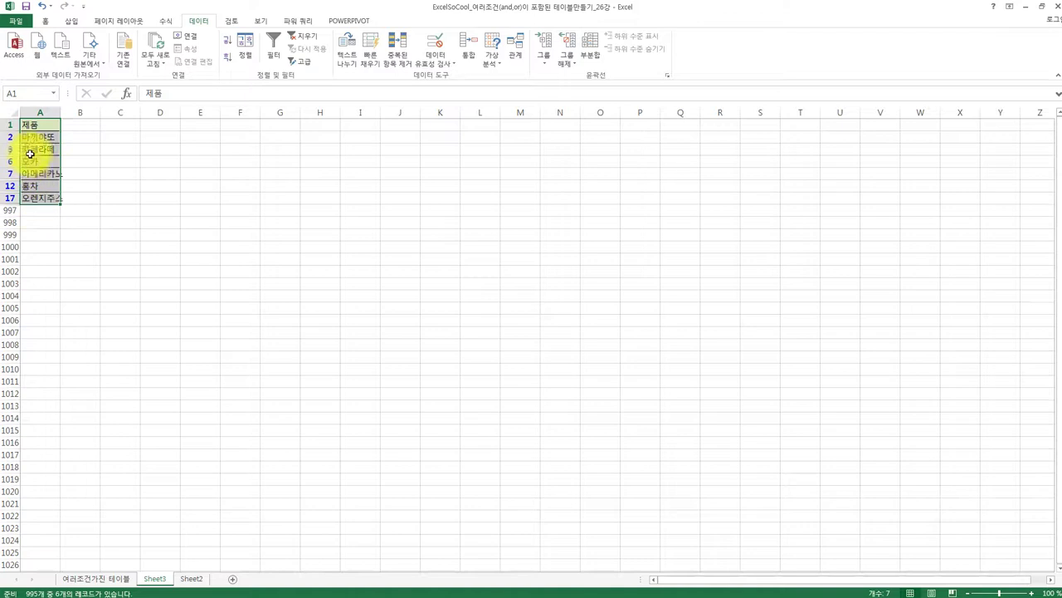
Step: Copy the filtered product names from 마끼야또 through 오렌지주스, without the header, and paste them at A998
drag(42, 137, 44, 191)
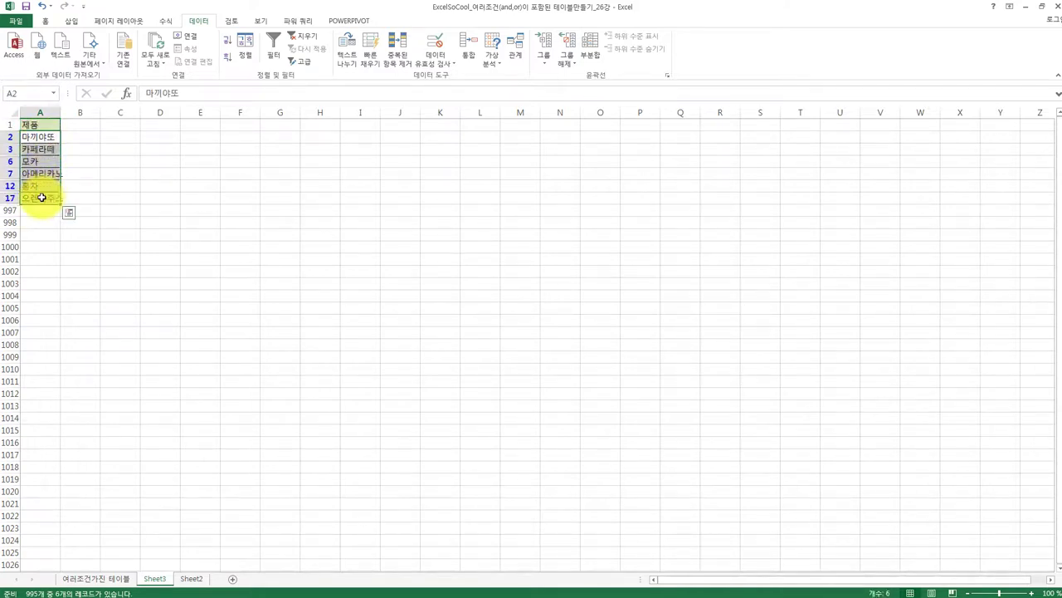
key(ctrl+c)
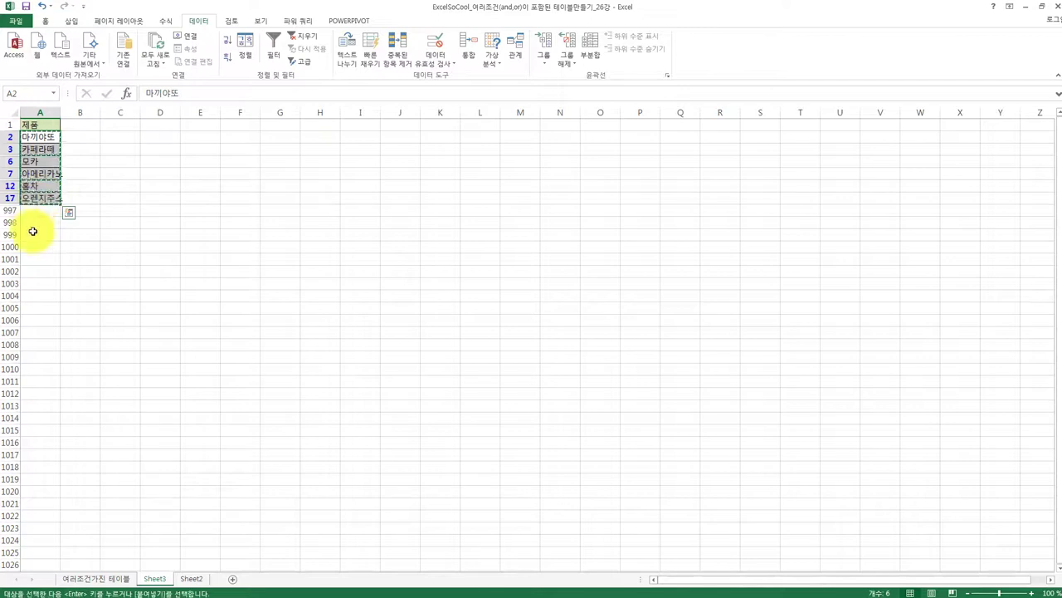
click(34, 222)
key(ctrl+v)
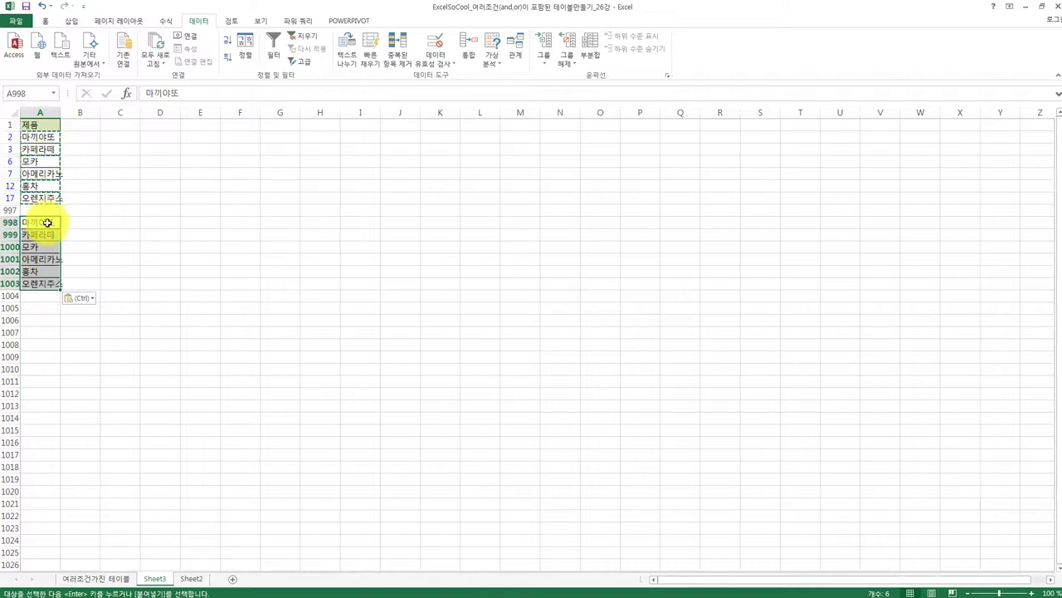
Step: On the 여러조건가진 테이블 sheet, open the data validation settings for column I from I16 down, extending validation to the unvalidated cells
click(93, 579)
click(402, 356)
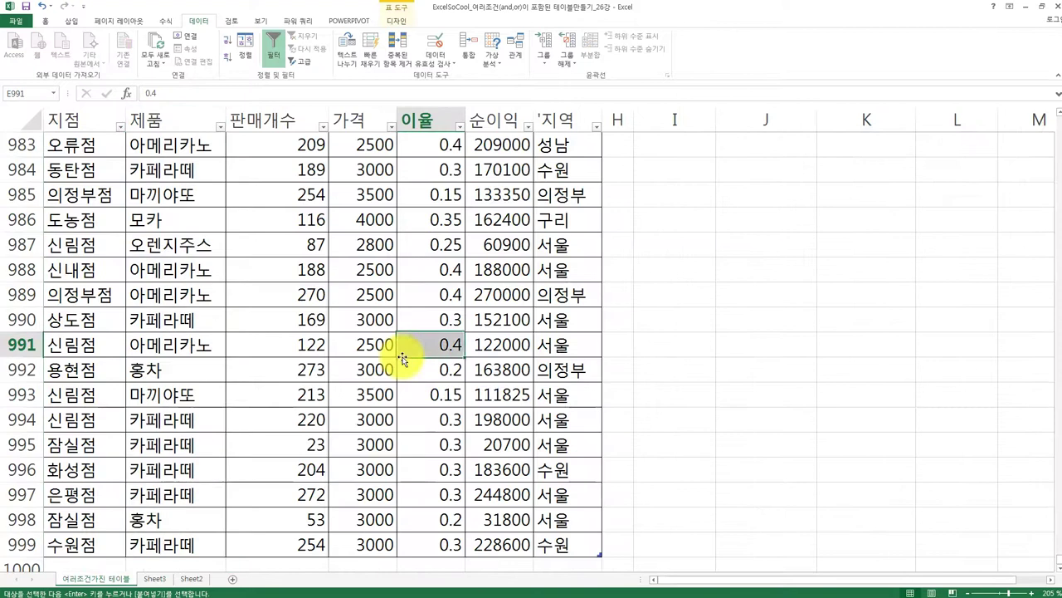
key(ctrl+Up)
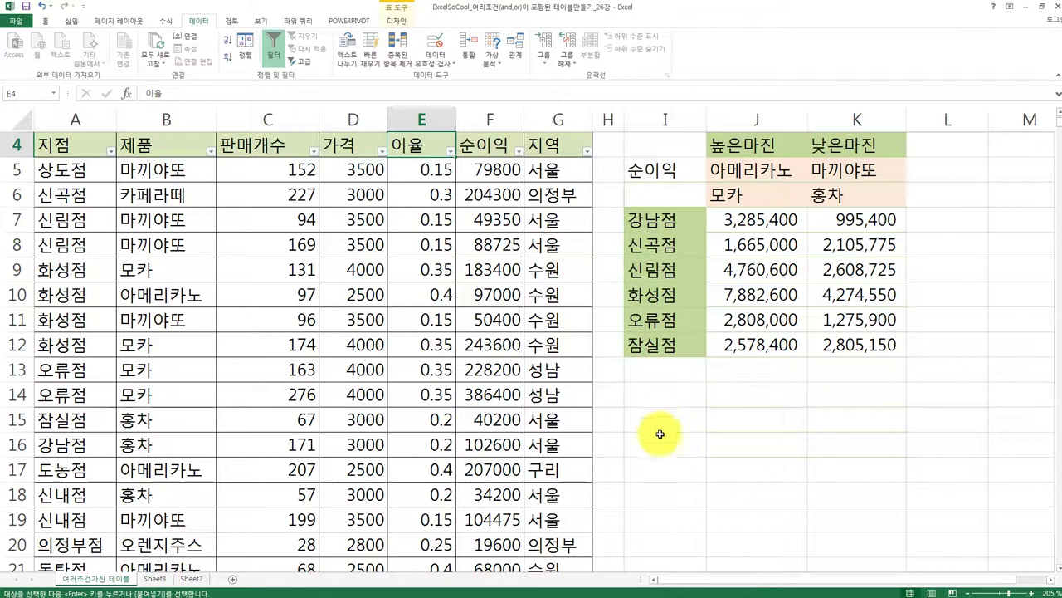
drag(654, 448, 674, 470)
scroll(672, 460, up, 5)
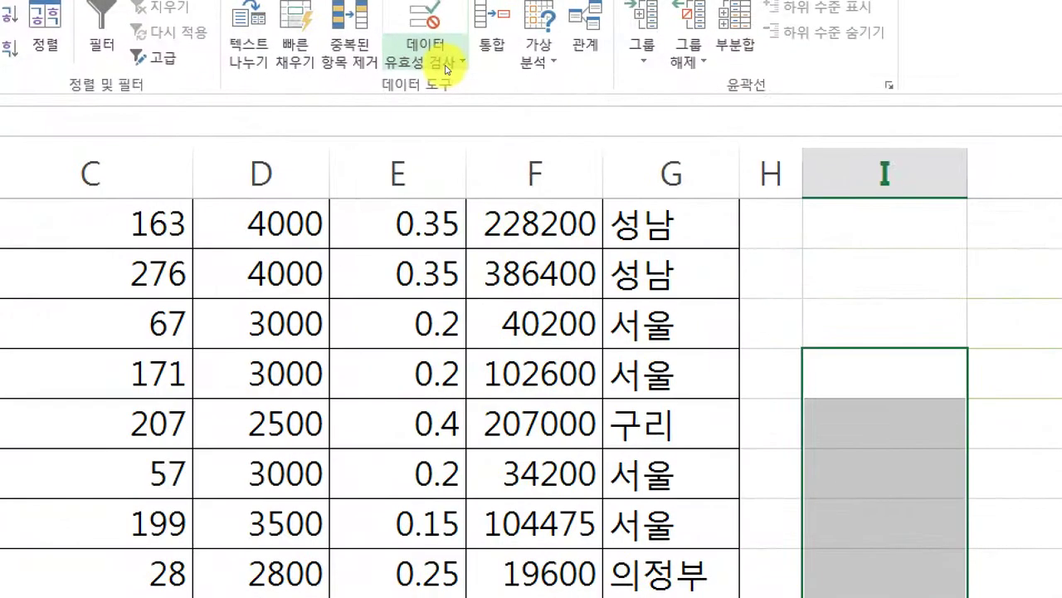
click(445, 69)
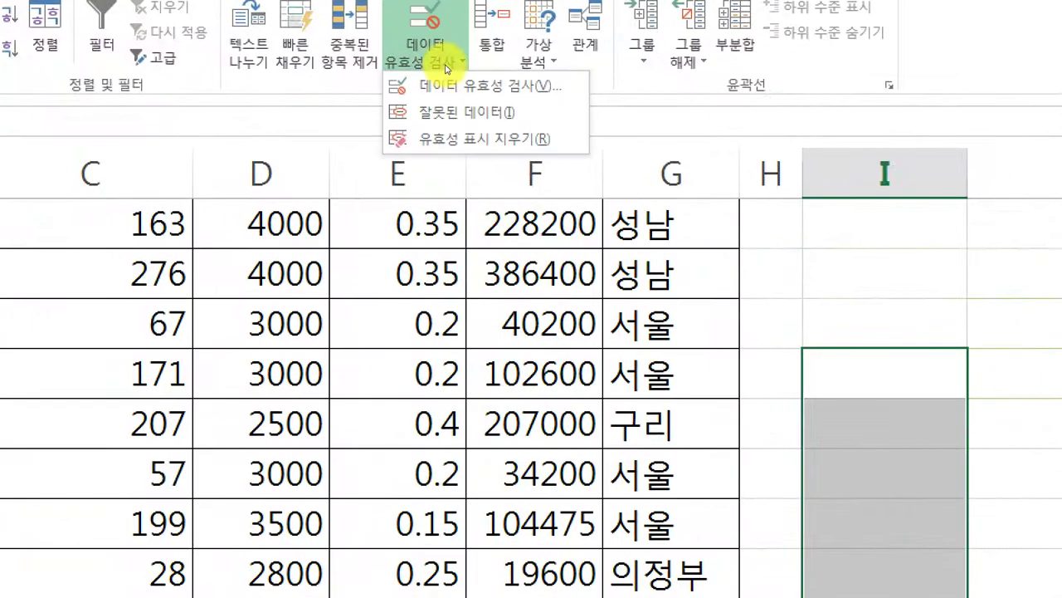
click(446, 78)
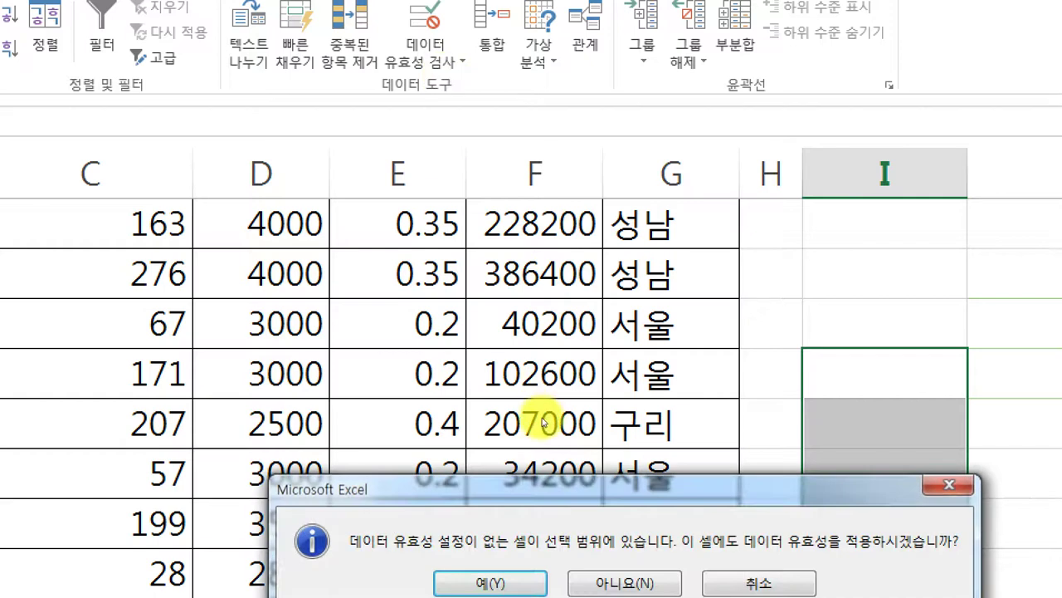
drag(538, 498, 439, 38)
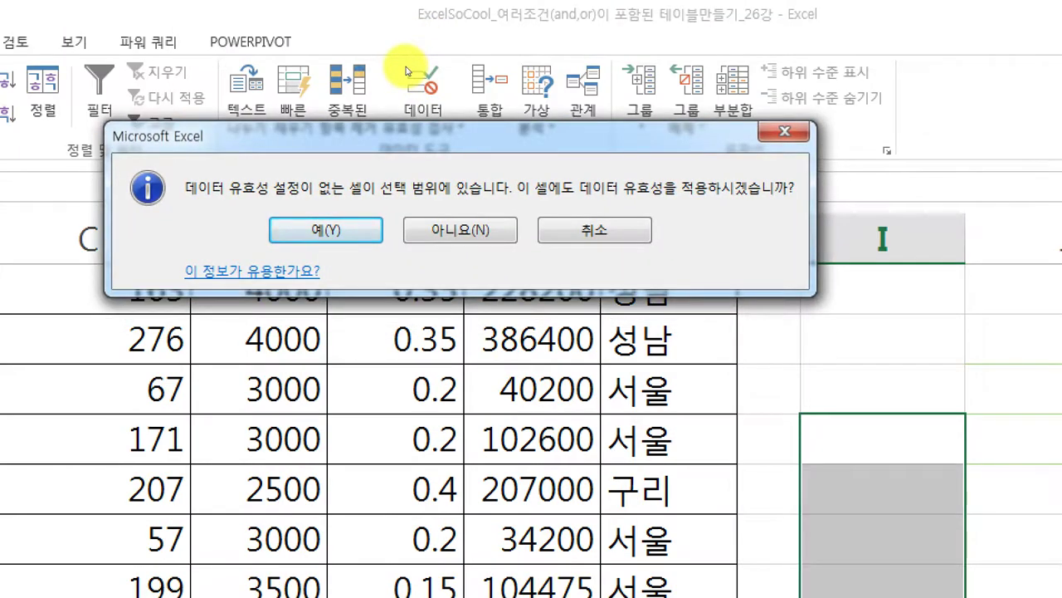
key(Return)
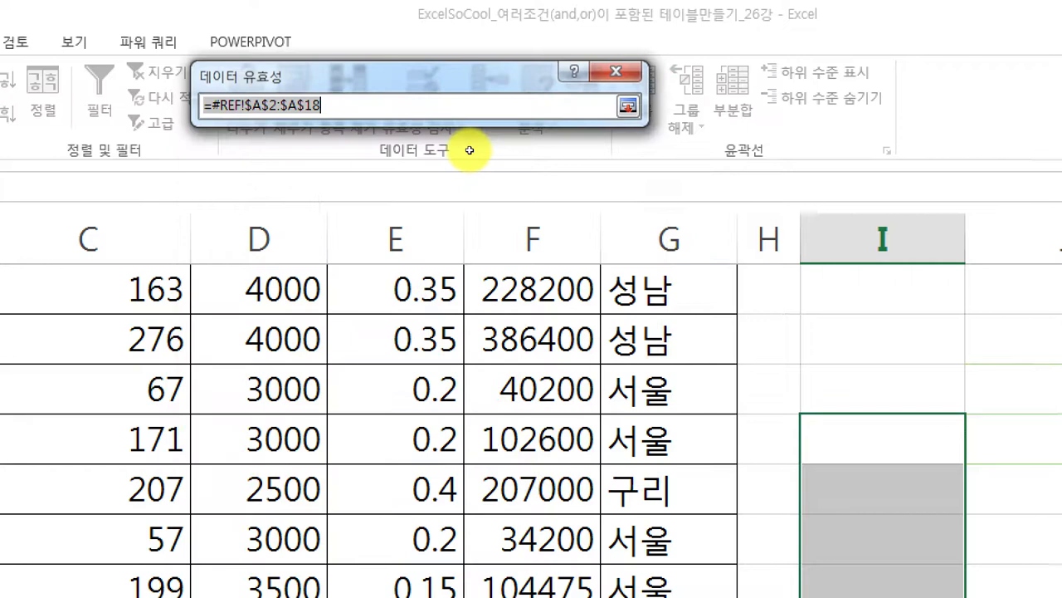
Step: Replace the validation list's source with =Sheet2!$A$2:$A$18 and apply the rule
key(Delete)
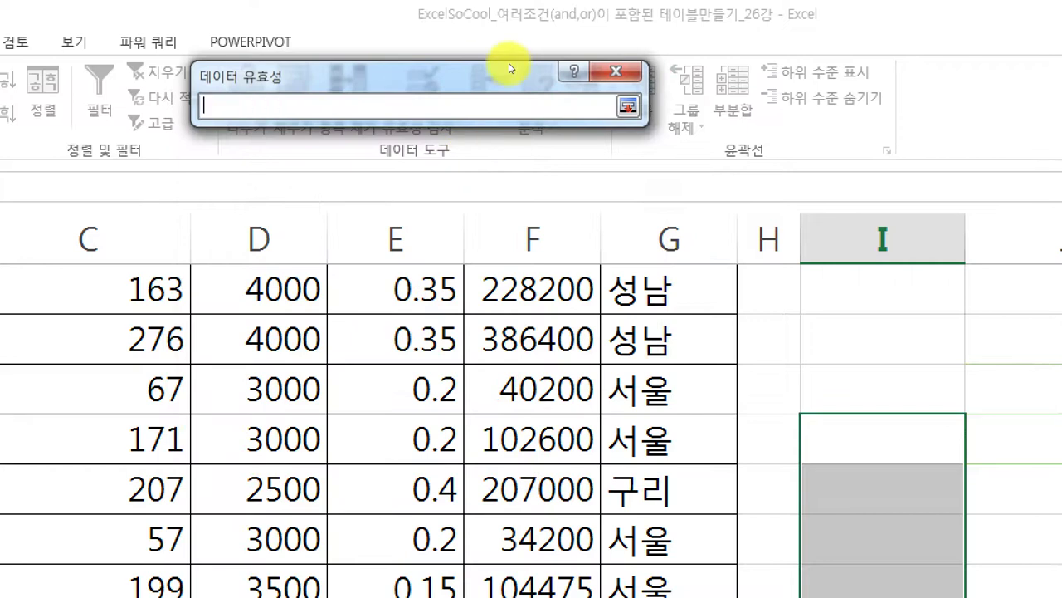
key(Return)
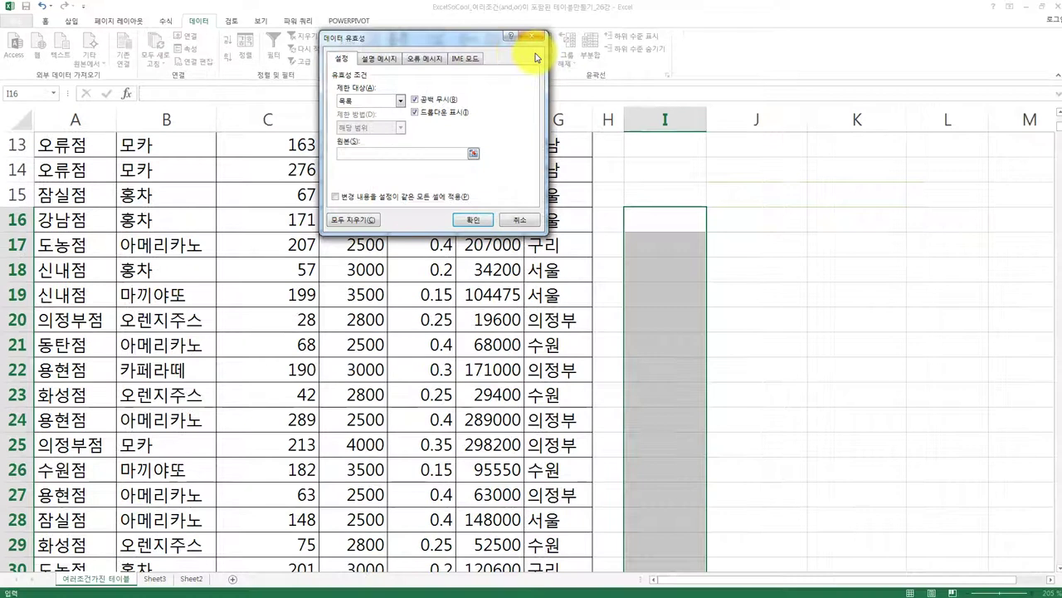
click(192, 578)
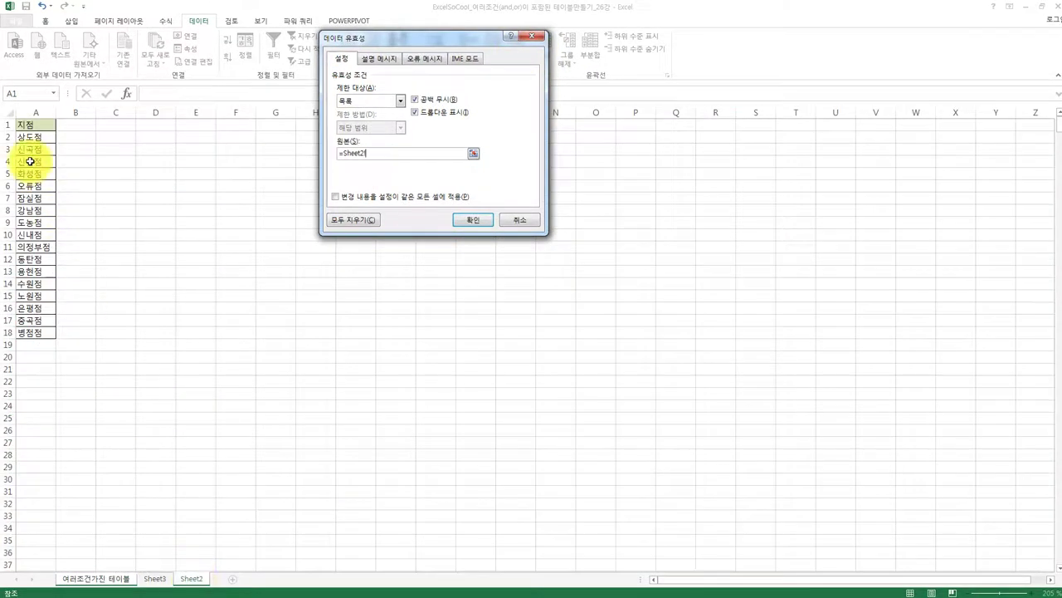
drag(28, 139, 43, 332)
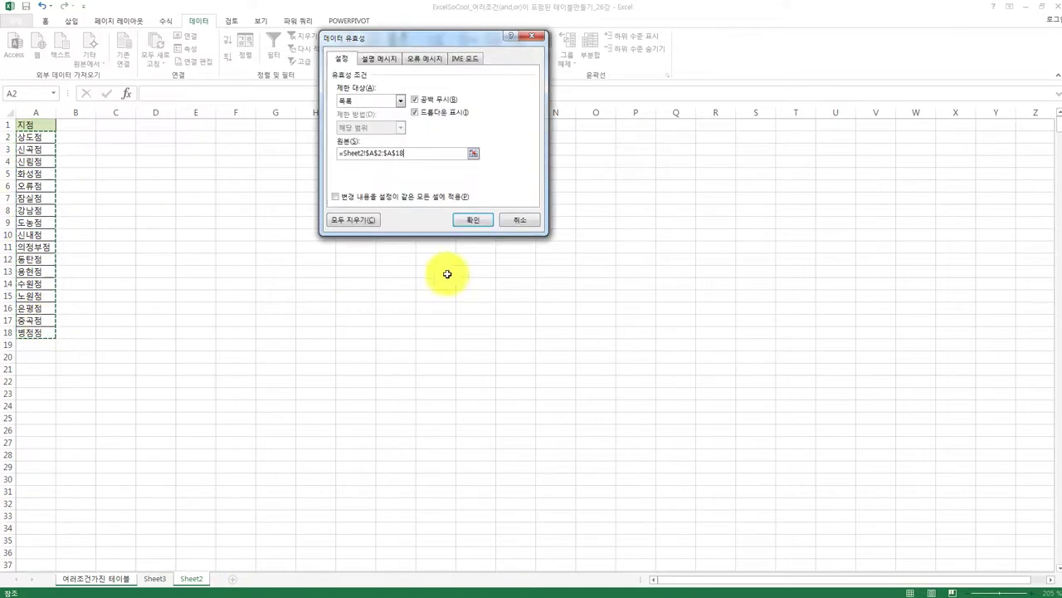
click(475, 221)
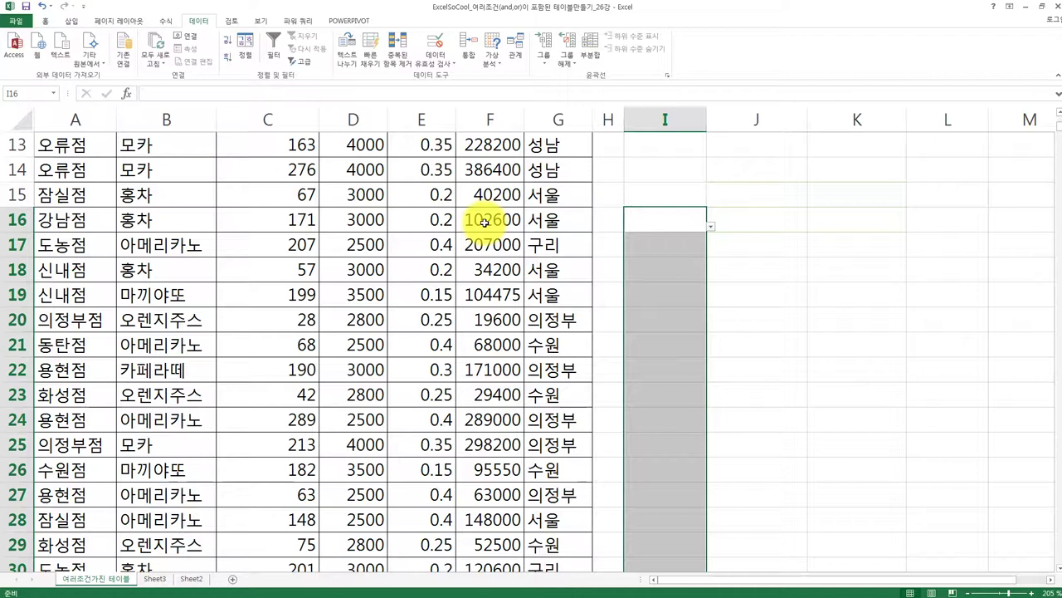
Step: Choose 강남점 for cell I16 from its validation list
scroll(713, 220, up, 2)
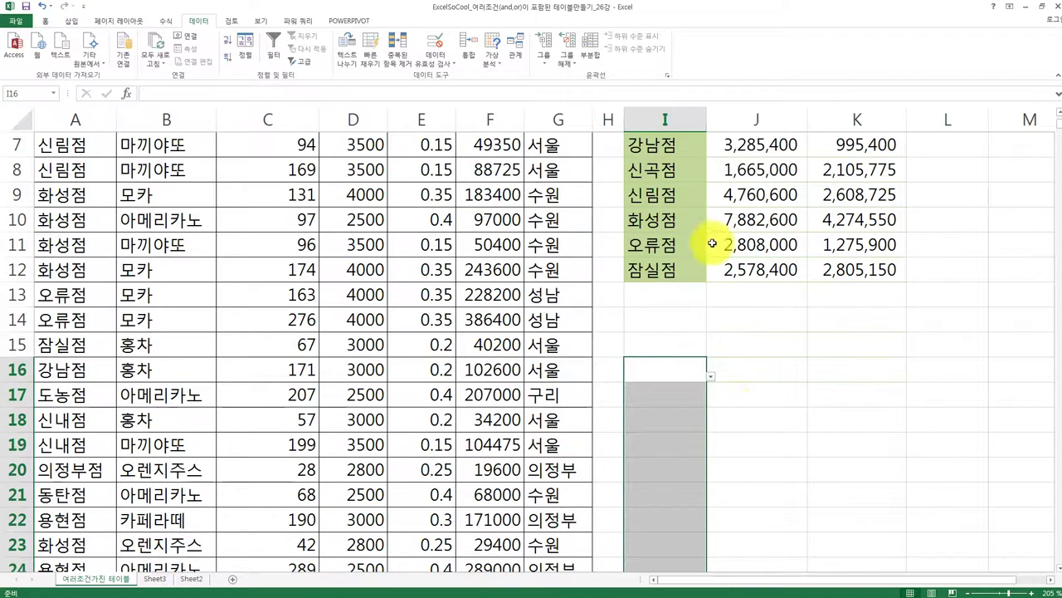
click(711, 375)
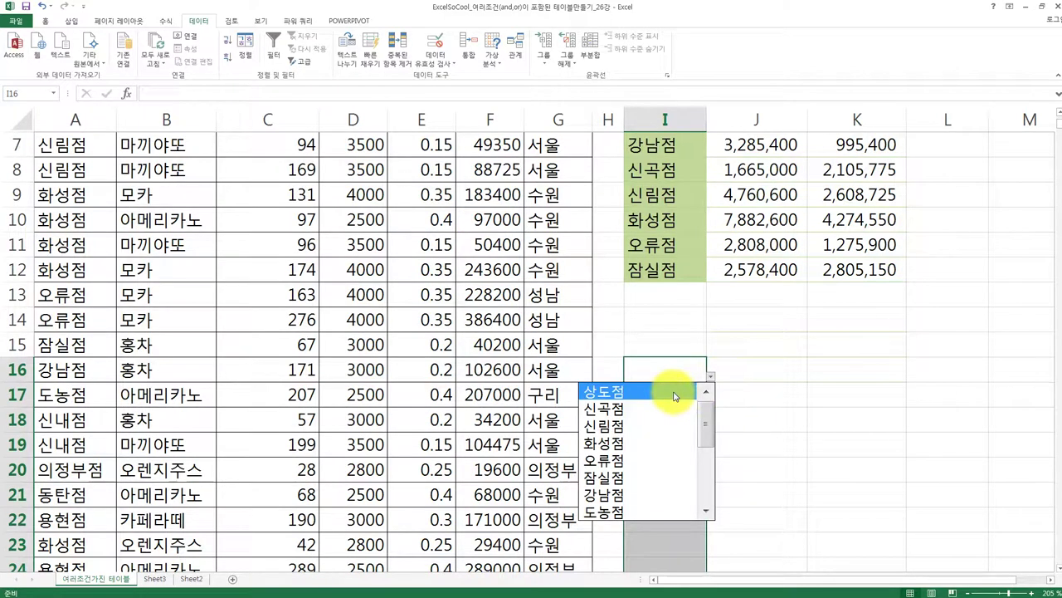
mouse_move(702, 420)
mouse_down()
mouse_move(712, 496)
mouse_move(706, 407)
mouse_up()
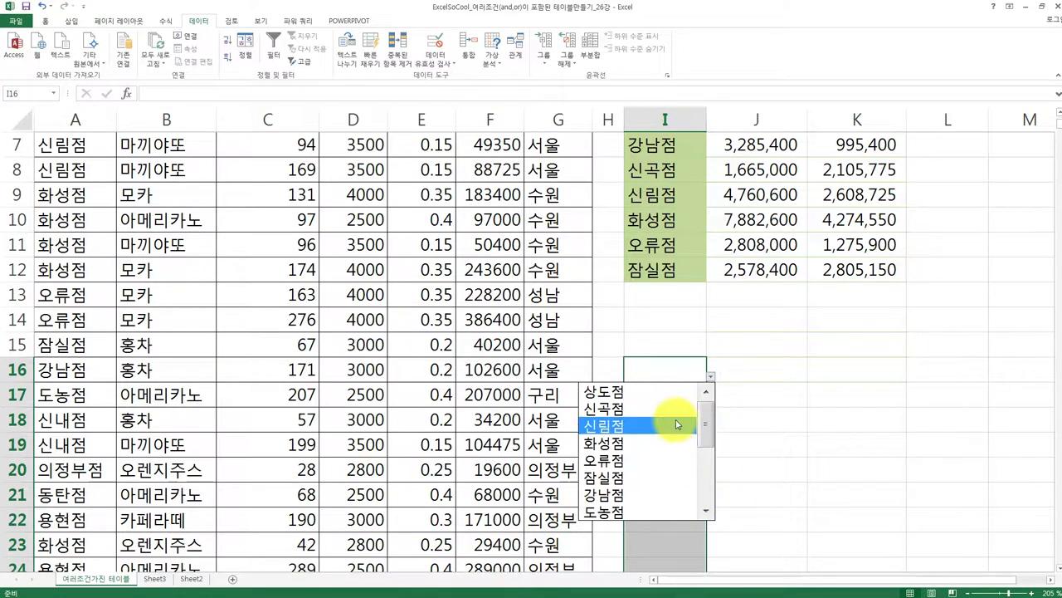
click(651, 493)
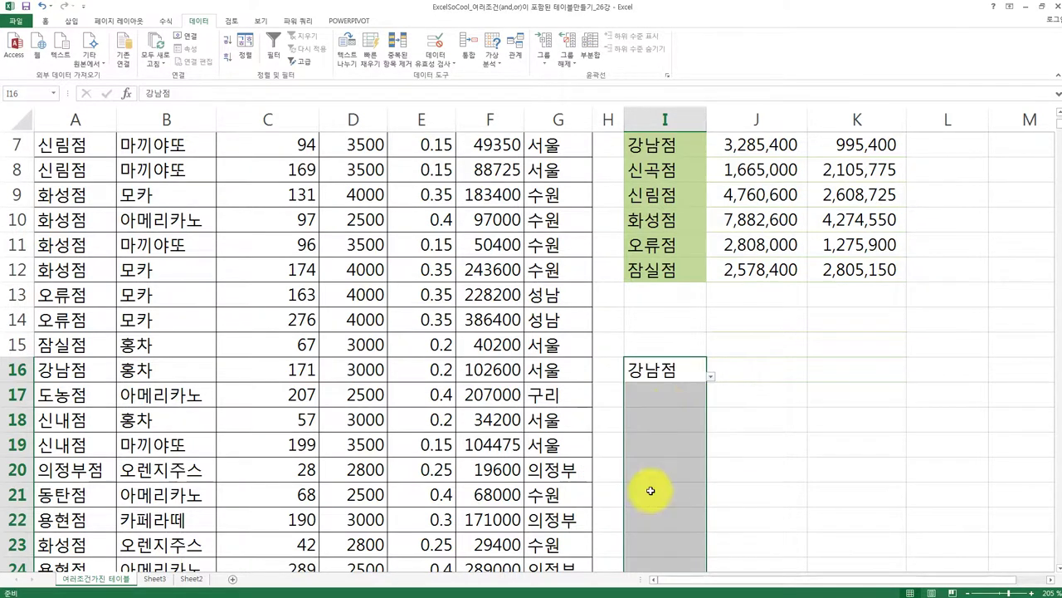
Step: Try to enter the unlisted branch 도곡점 in I17 to test the validation, and cancel the entry
click(672, 405)
scroll(671, 404, up, 1)
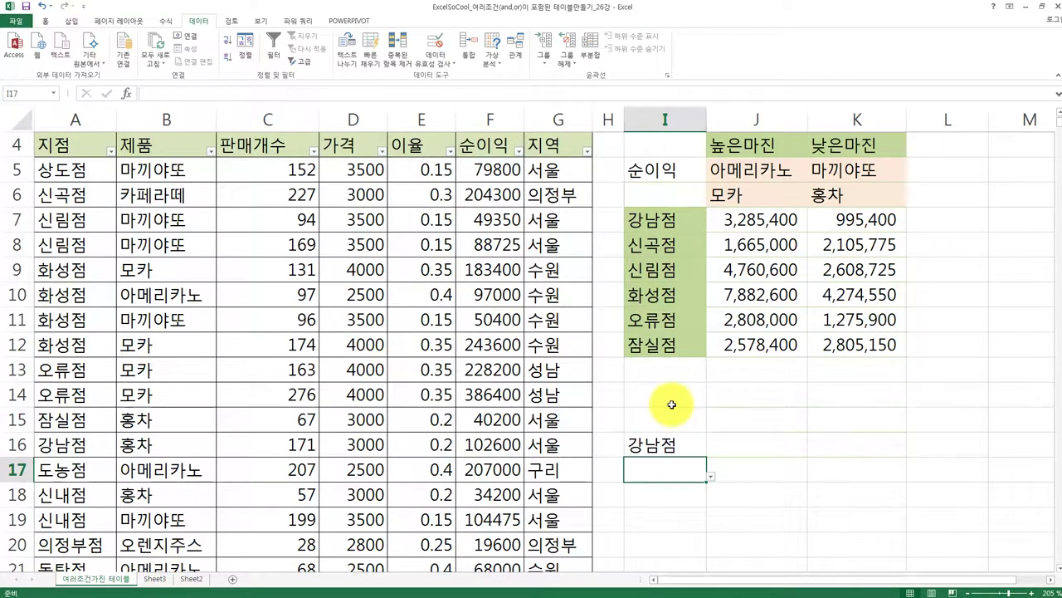
text(dhfb)
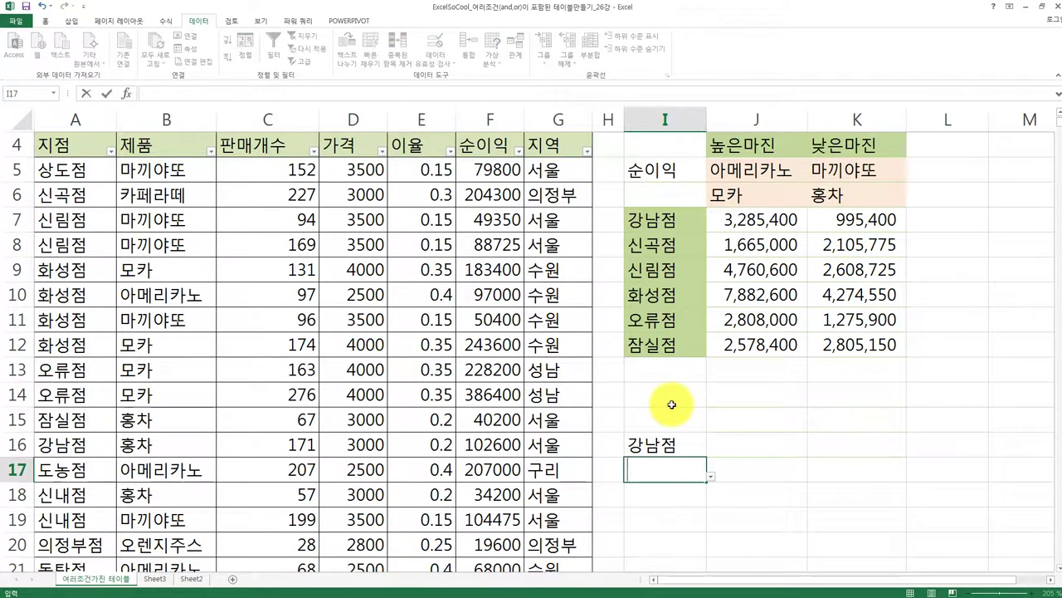
text(곡점)
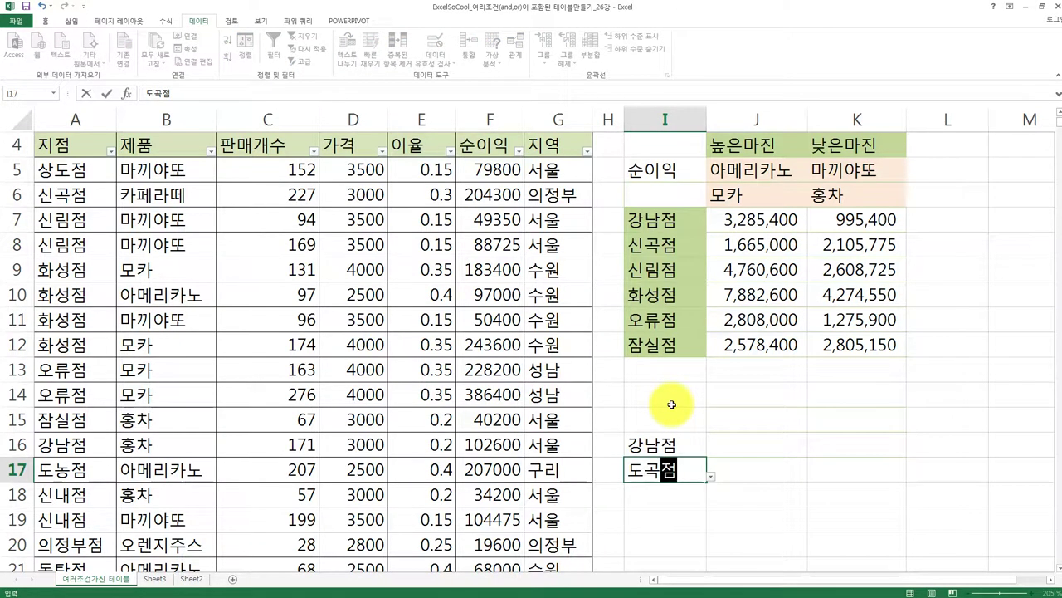
key(Return)
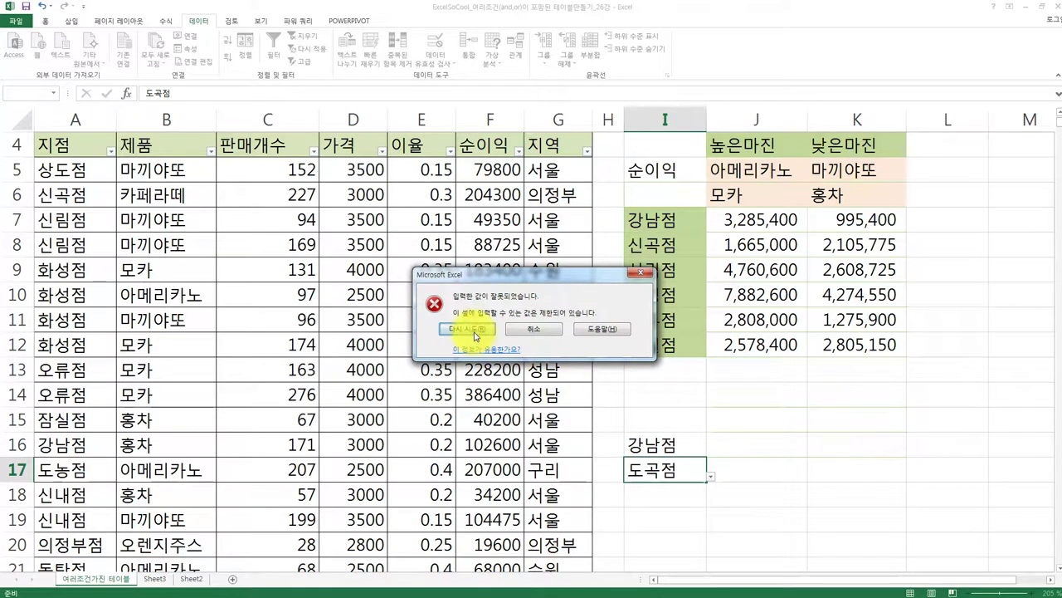
click(536, 329)
Step: Choose 신곡점 for cell I17 and 신림점 for cell I18 from their validation lists
click(711, 476)
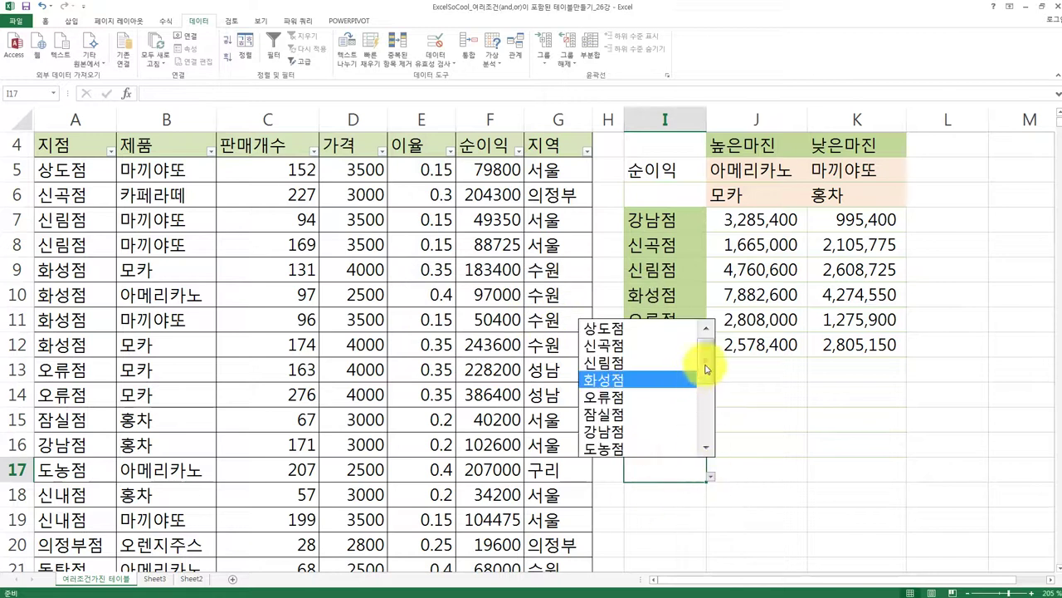
click(660, 345)
click(705, 495)
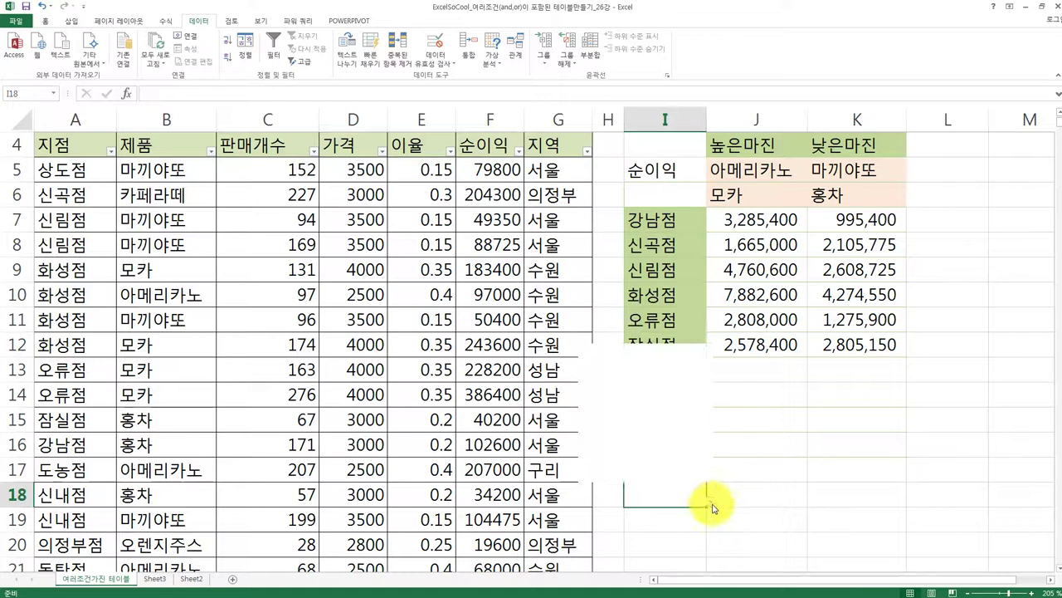
click(710, 501)
click(605, 388)
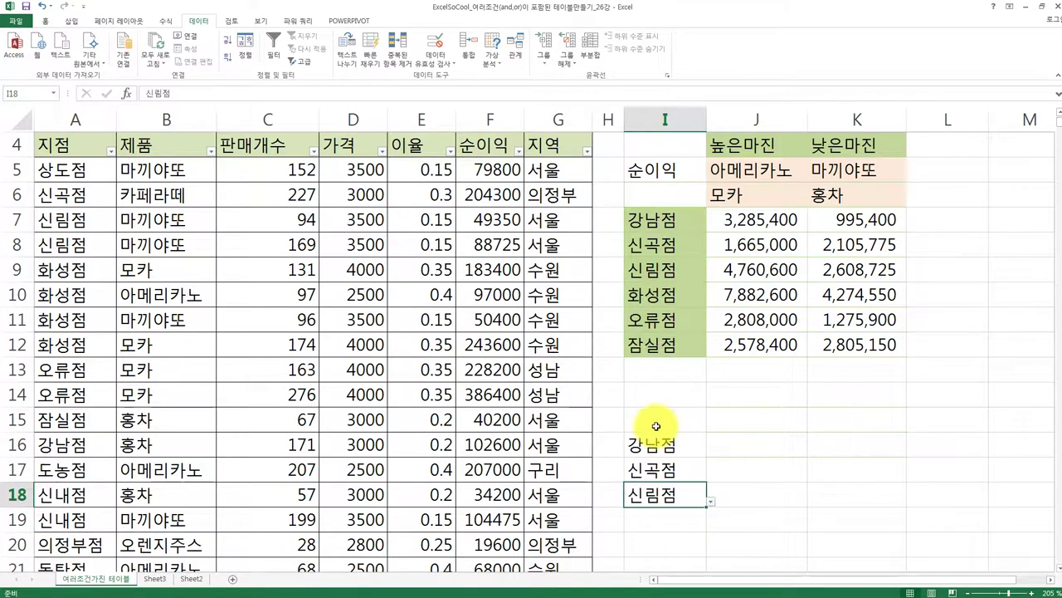
Step: Apply list-type data validation to J14:K15 with the product list =Sheet3!$A$998:$A$1003 as its source
click(731, 395)
drag(731, 395, 818, 427)
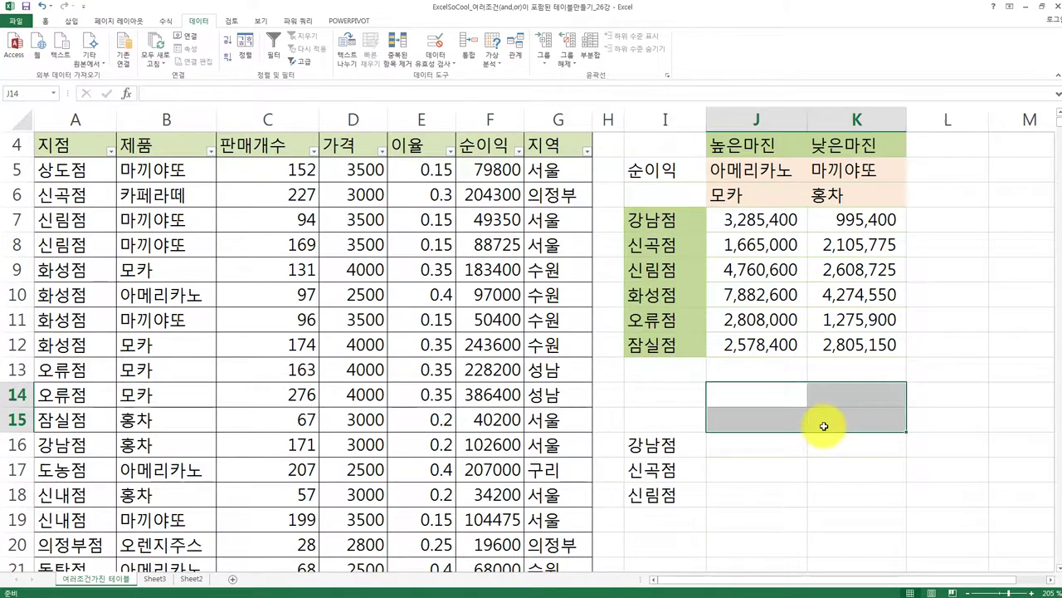
click(434, 63)
click(447, 78)
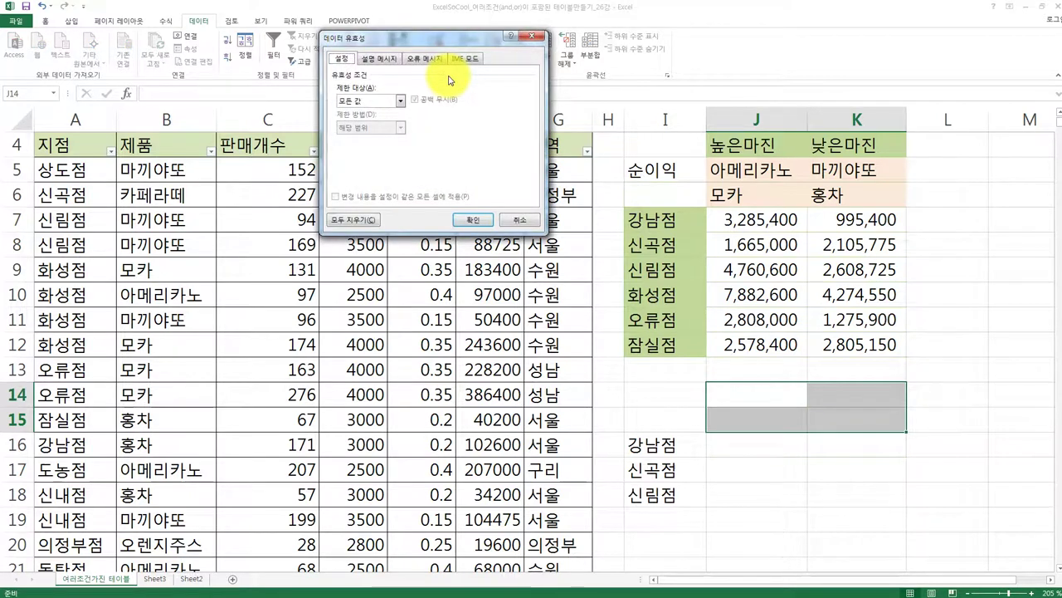
click(400, 101)
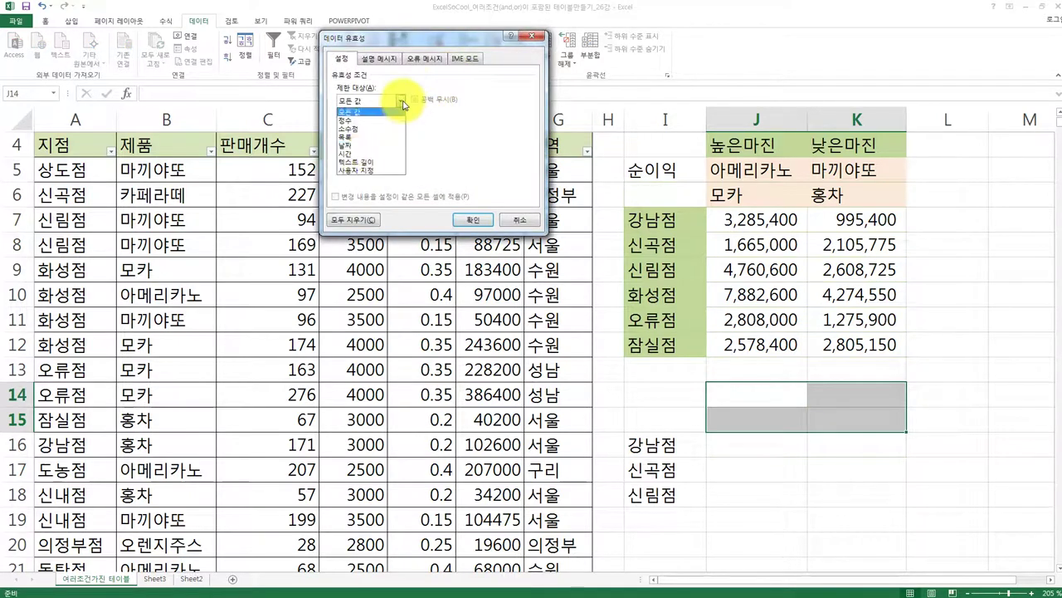
click(370, 136)
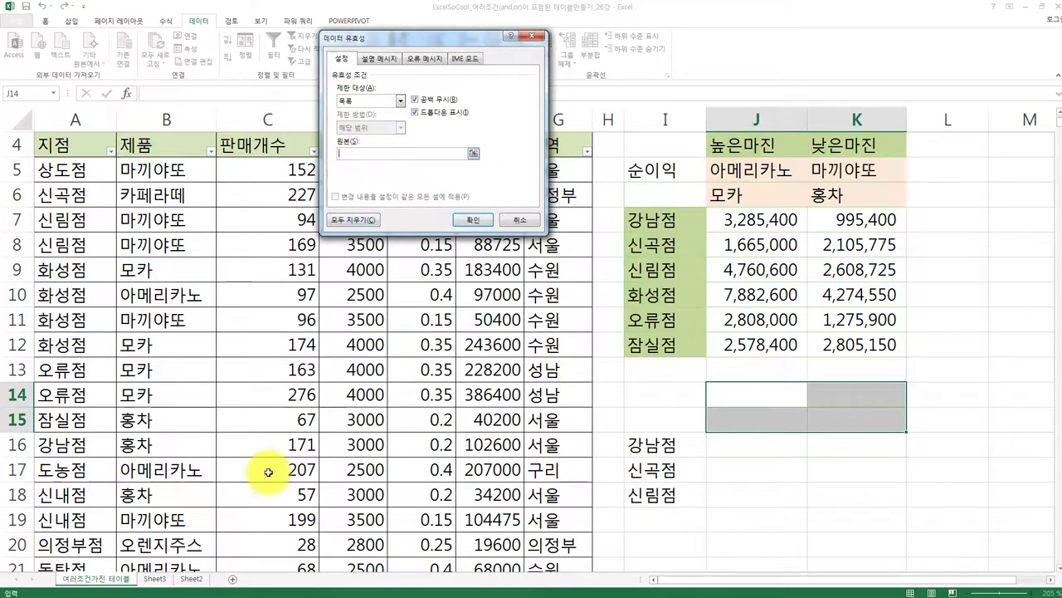
click(153, 578)
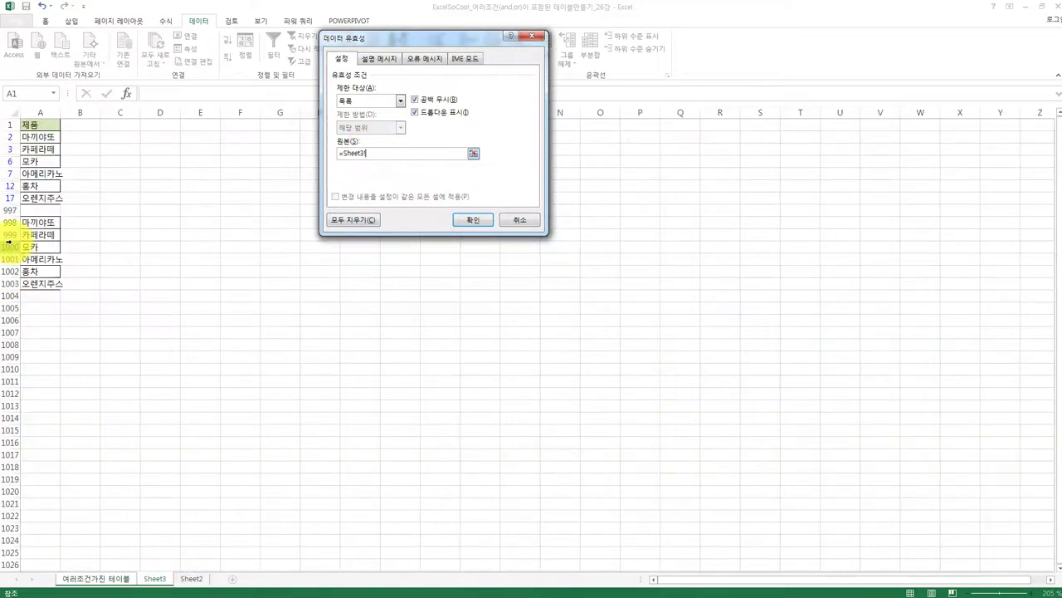
drag(32, 224, 52, 284)
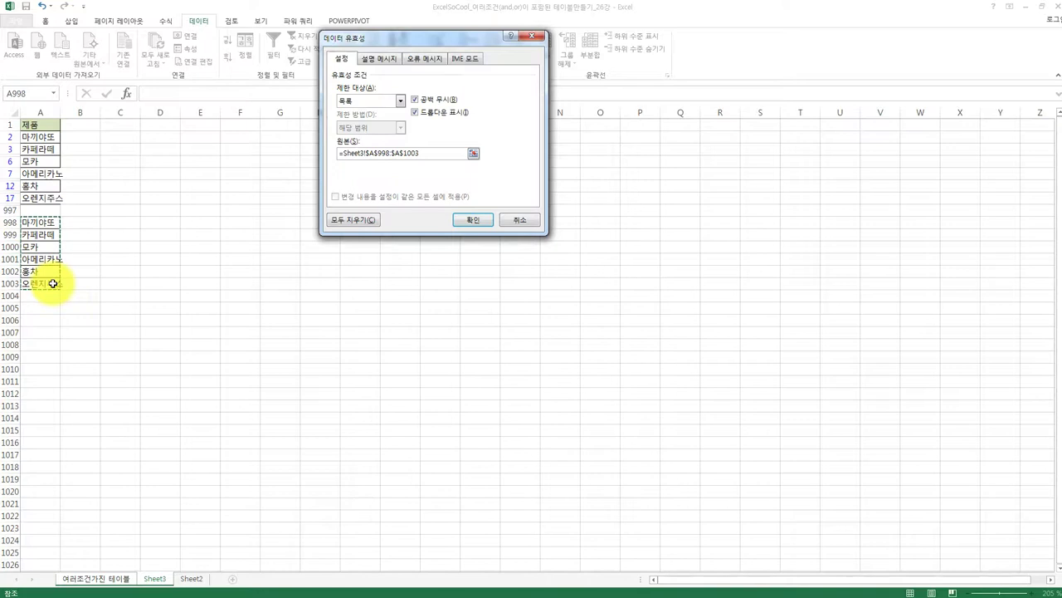
click(472, 219)
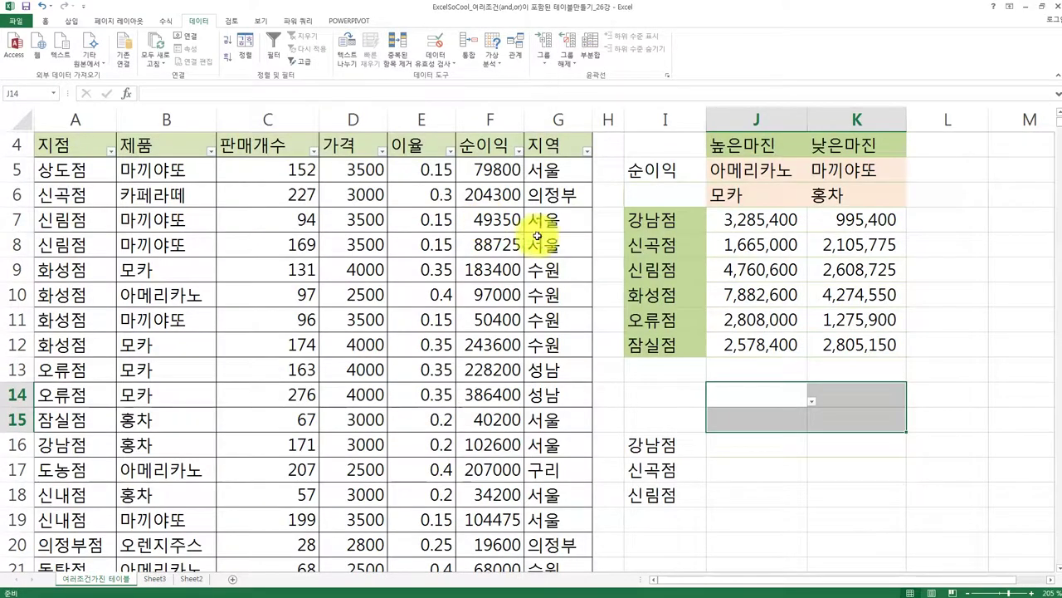
Step: Choose 아메리카노 for cell J14 and 모카 for cell J15 from their validation lists
click(812, 402)
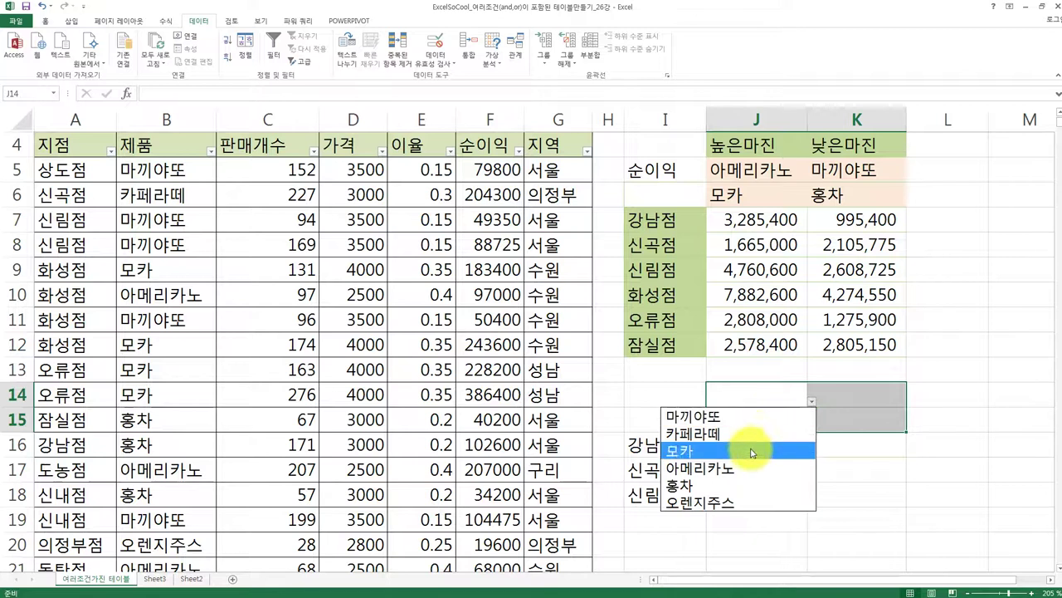
click(747, 469)
click(802, 429)
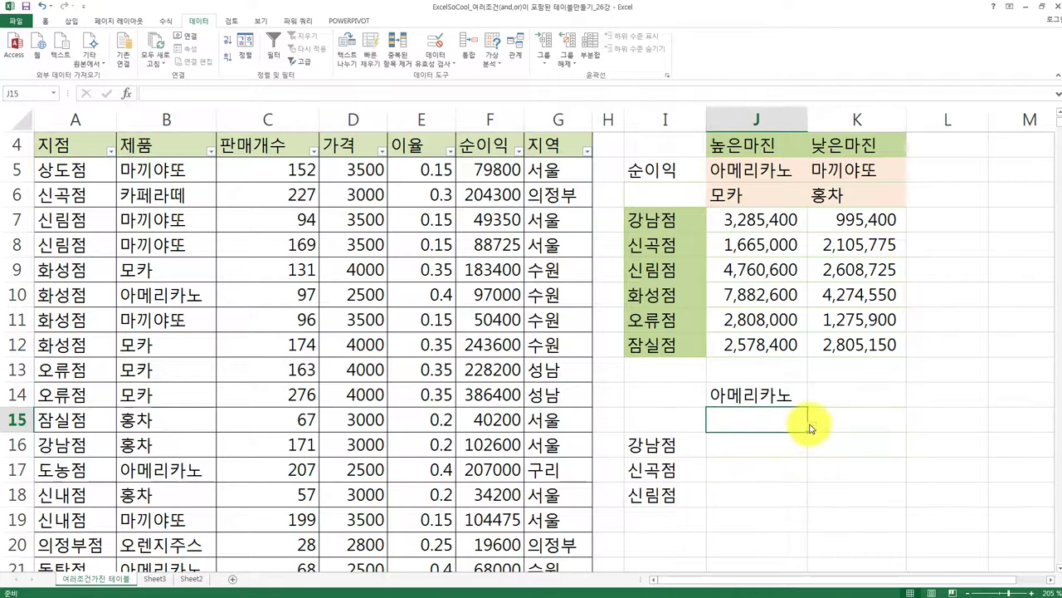
click(812, 428)
click(749, 477)
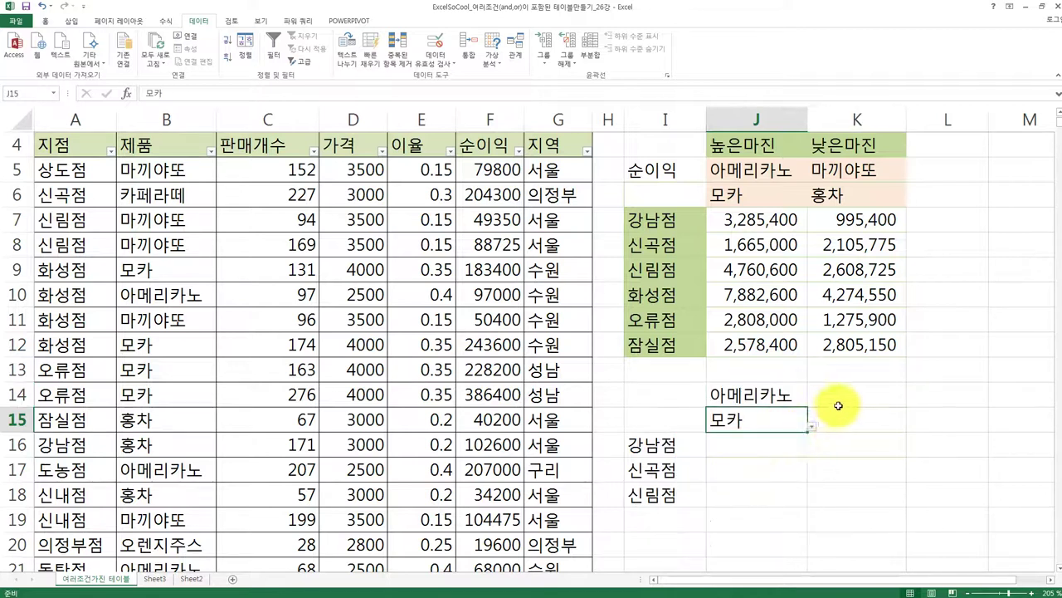
Step: Enter 마끼야또 in cell K14 as the first product of the second column
click(876, 399)
text(마끼야또)
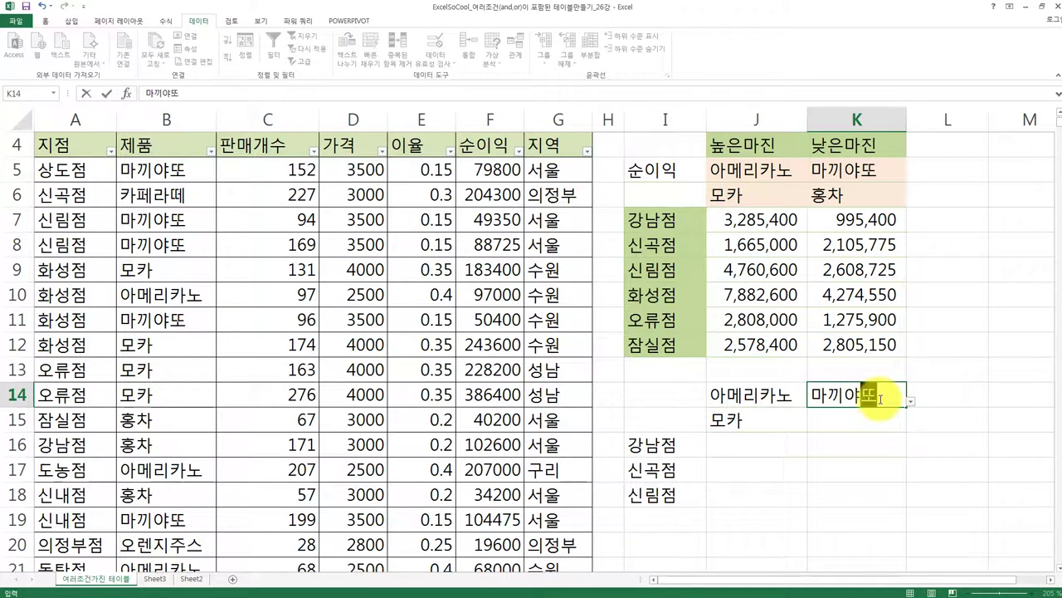
key(Return)
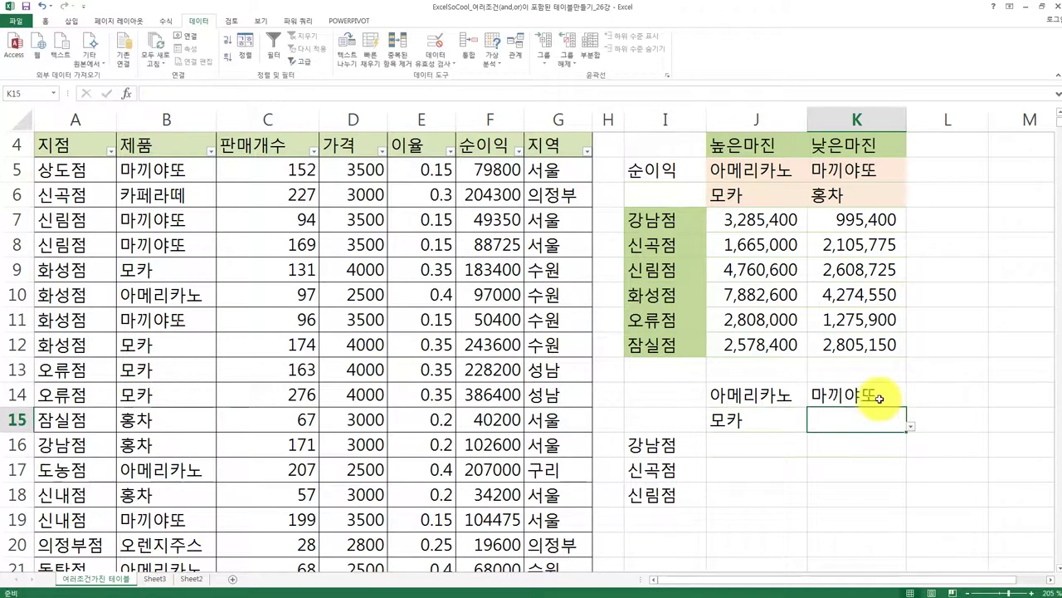
Step: Try to enter the unlisted product 홍차차 in K15 to test the validation, and cancel the entry
text(홍차)
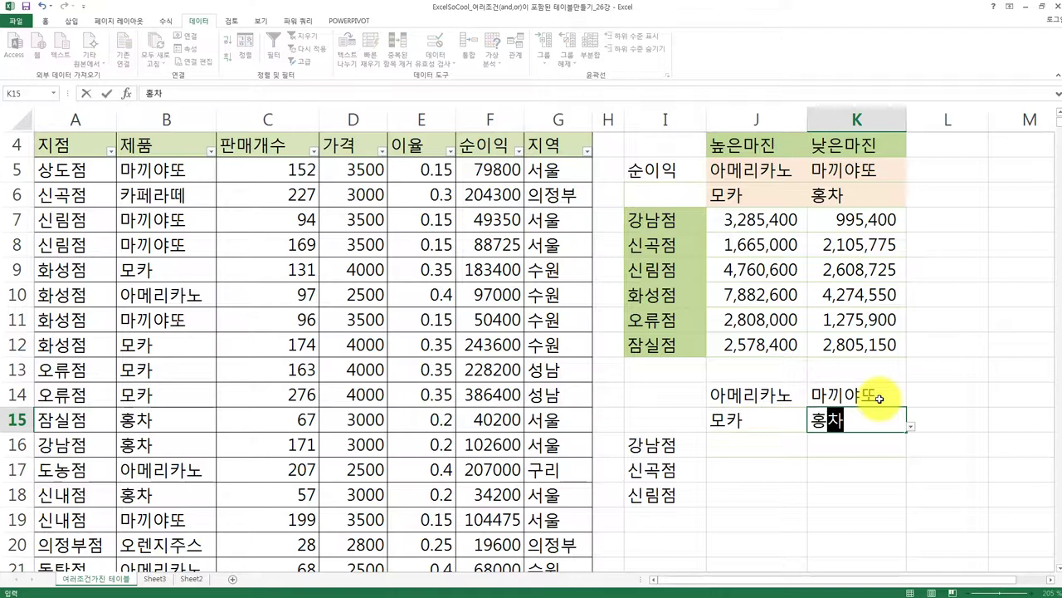
text(차)
key(Return)
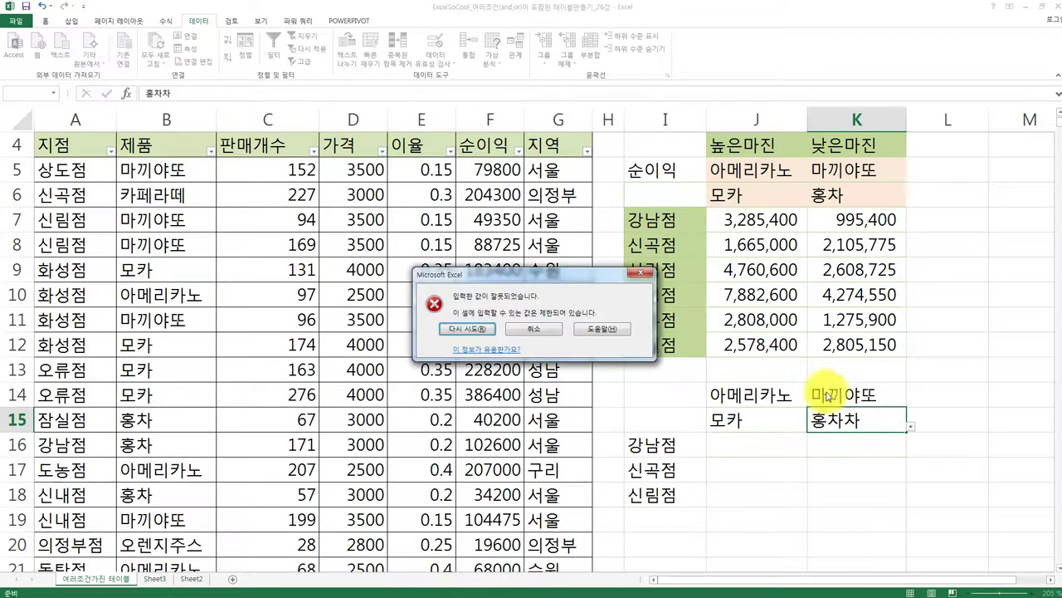
click(549, 332)
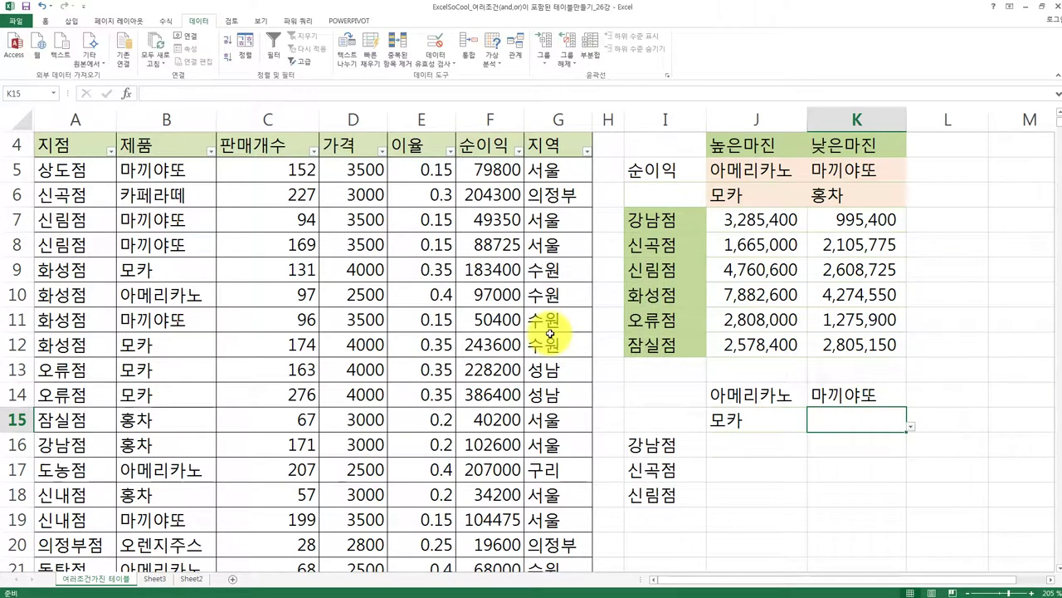
Step: Enter 홍차 in cell K15
text(홍차)
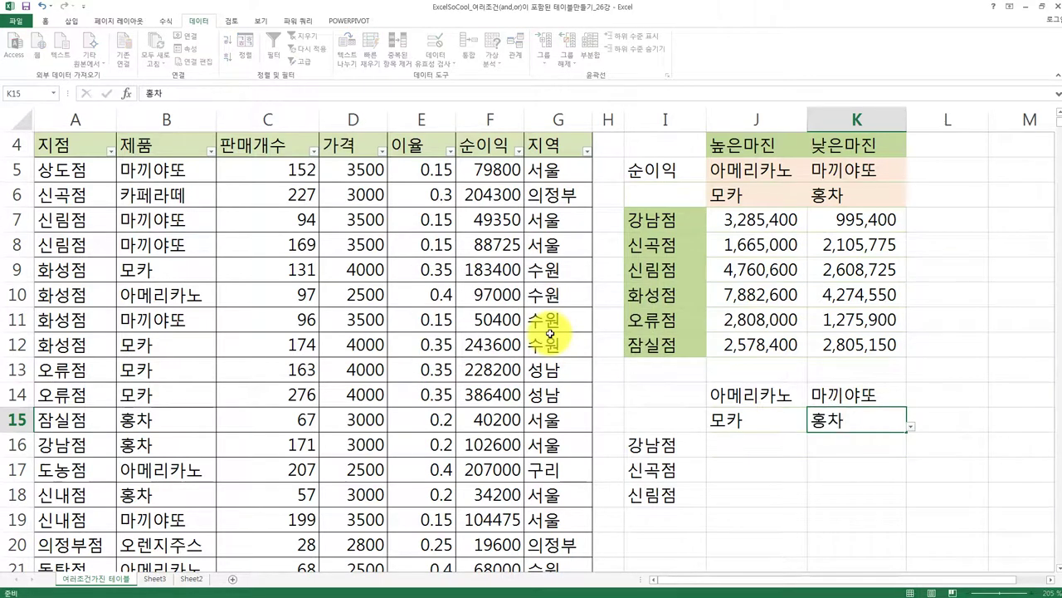
key(Return)
scroll(572, 306, down, 1)
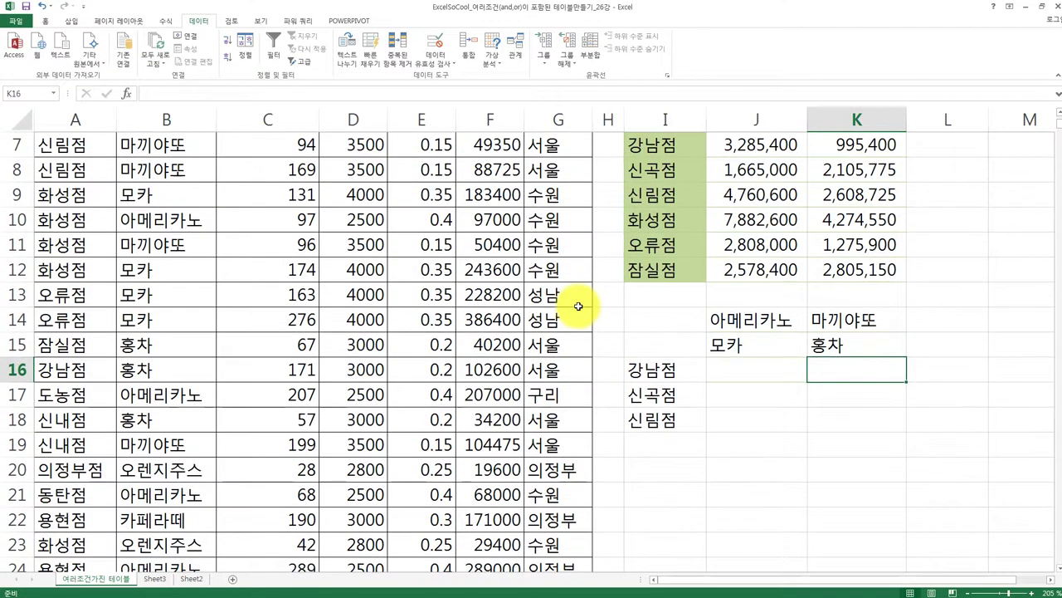
scroll(577, 304, up, 1)
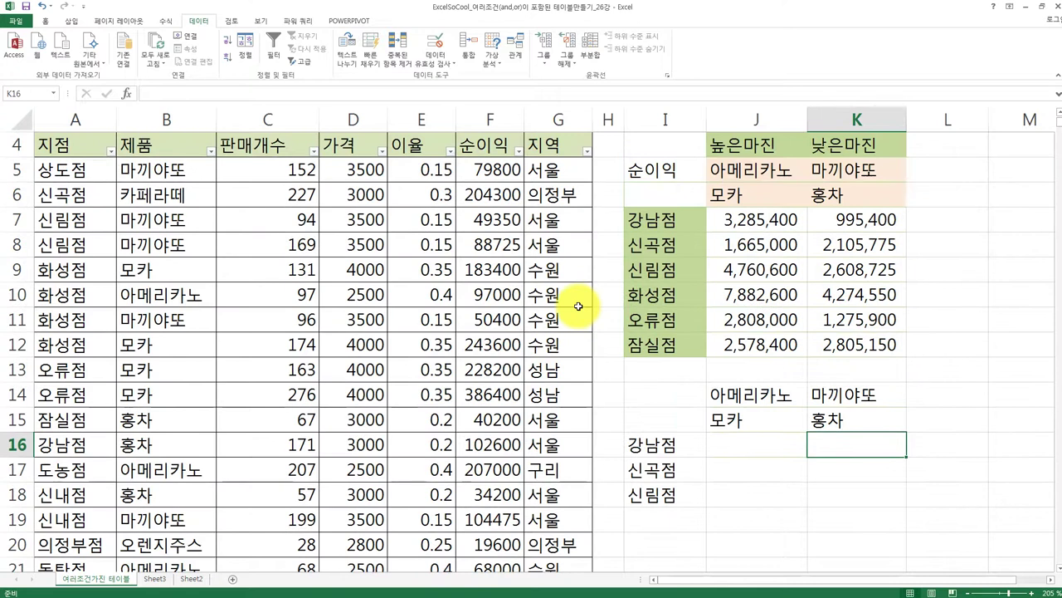
scroll(579, 306, up, 1)
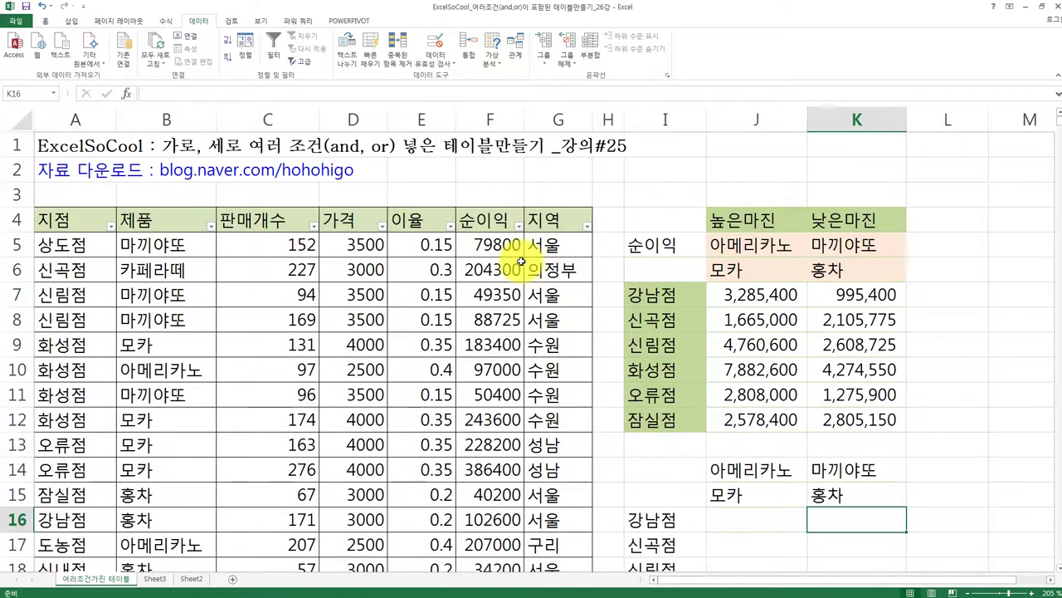
scroll(521, 262, down, 1)
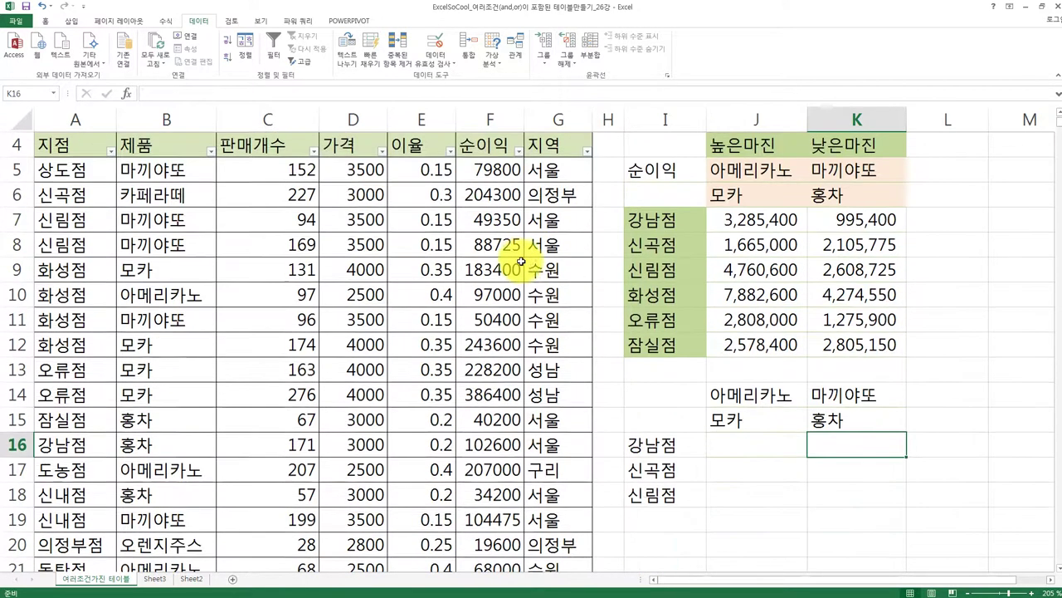
click(653, 443)
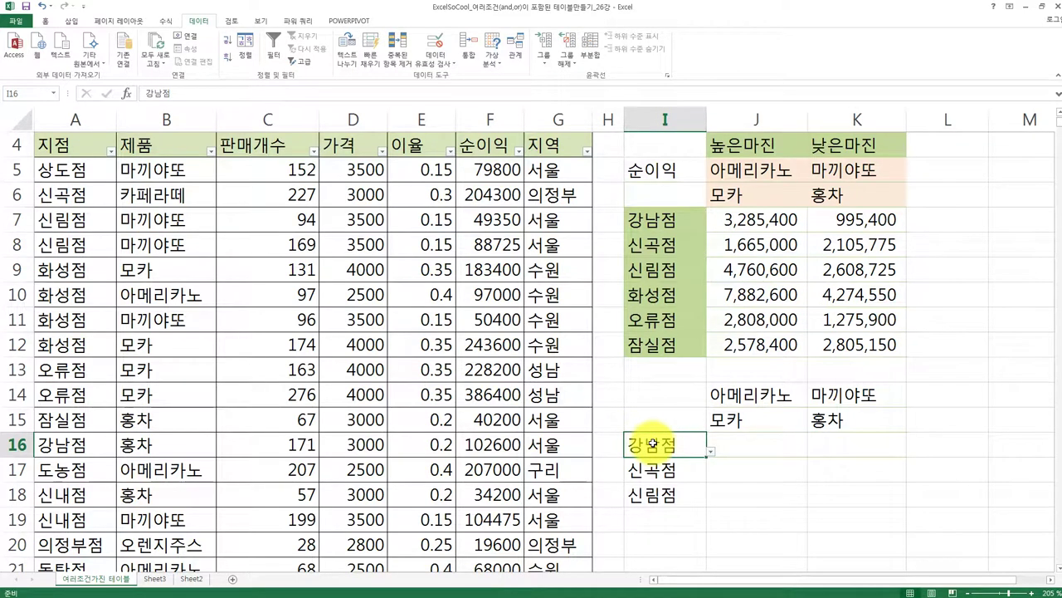
click(751, 397)
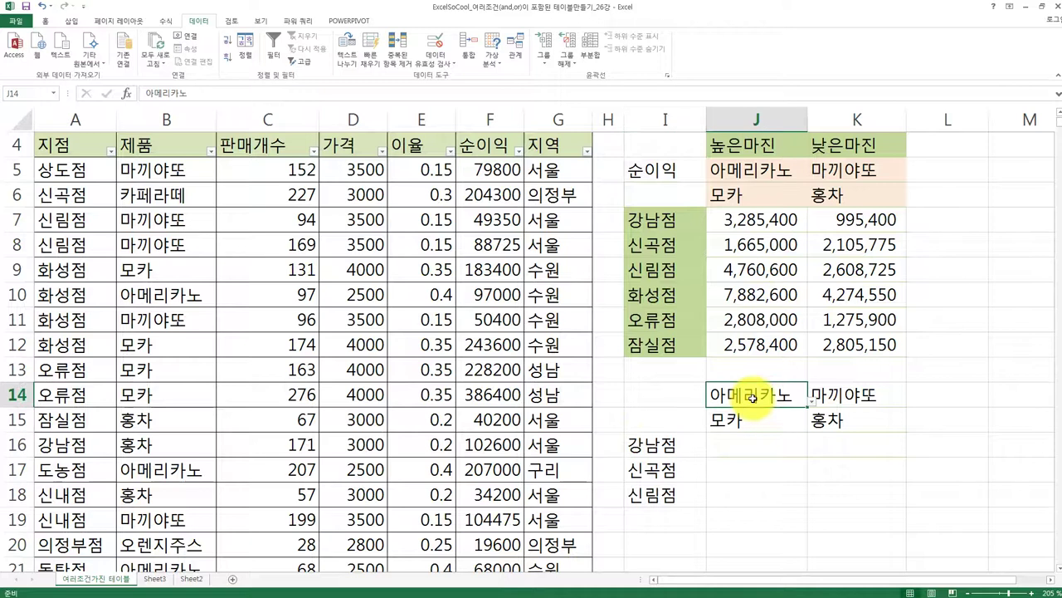
click(755, 419)
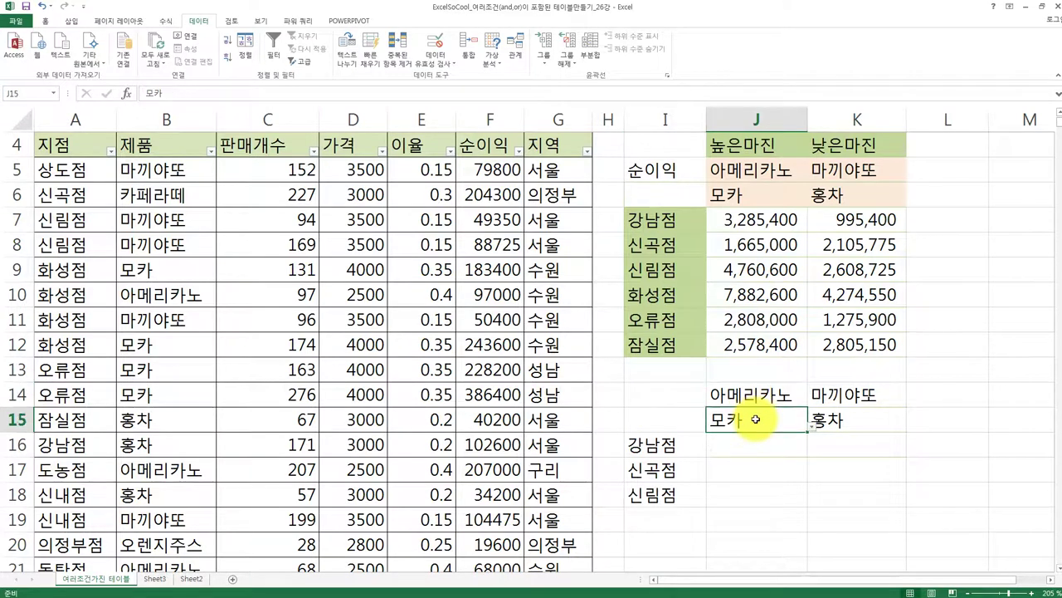
click(759, 443)
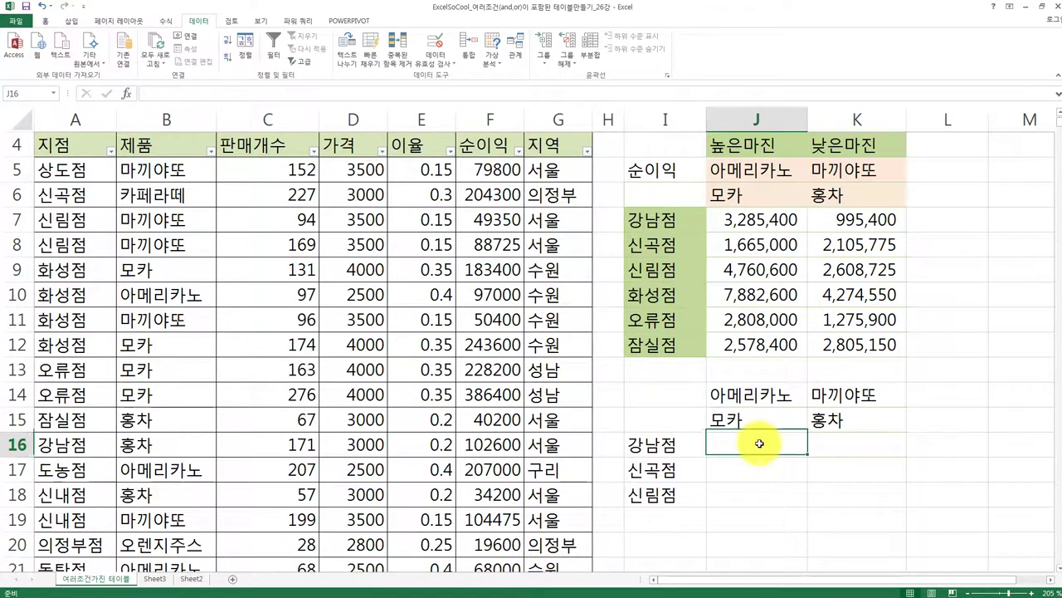
text(=)
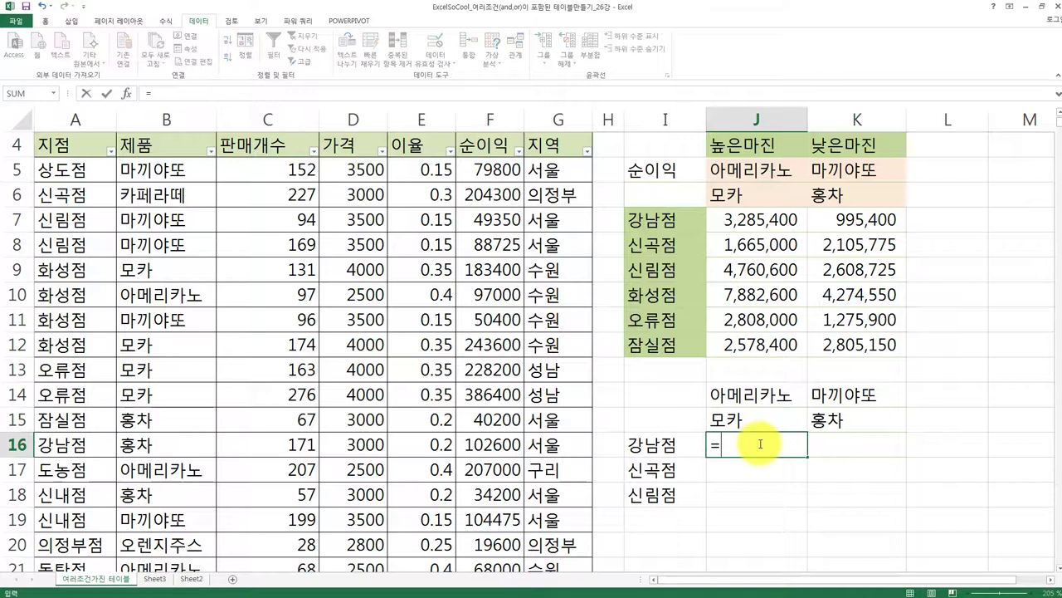
text(ㄴ)
text(sumif)
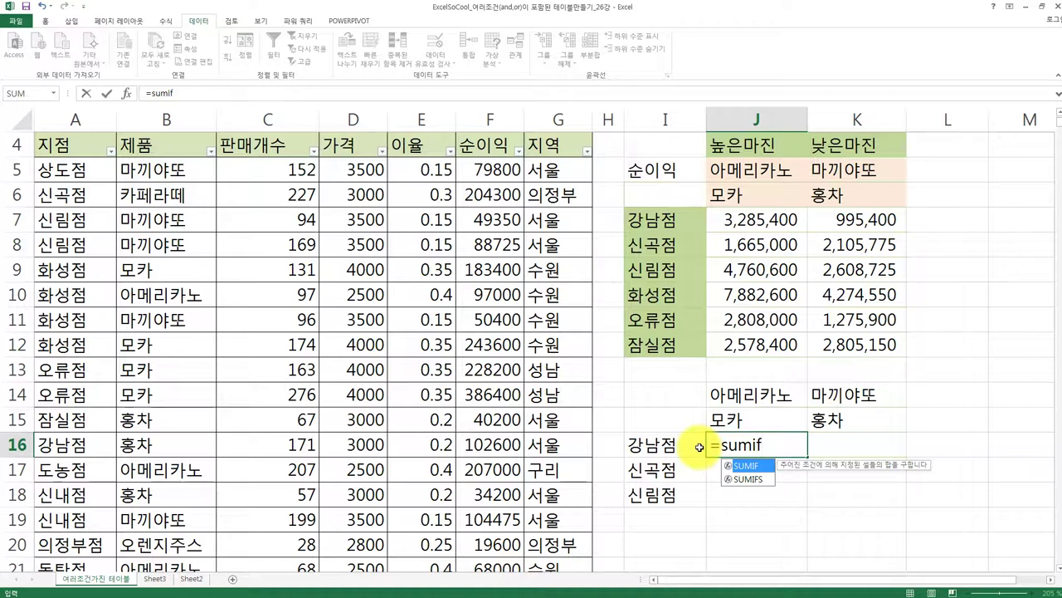
text(s)
key(Tab)
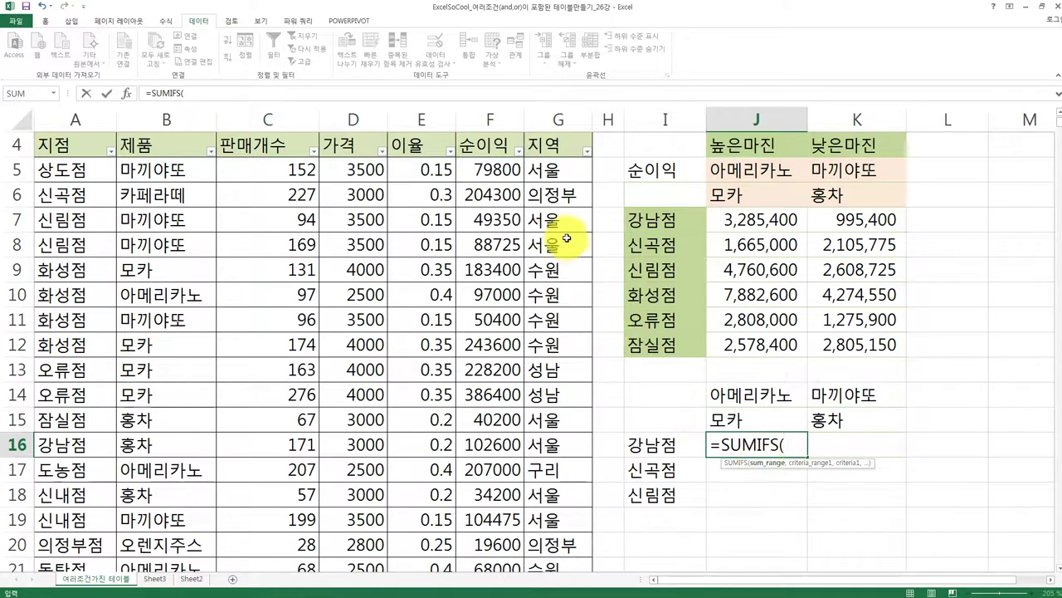
click(504, 170)
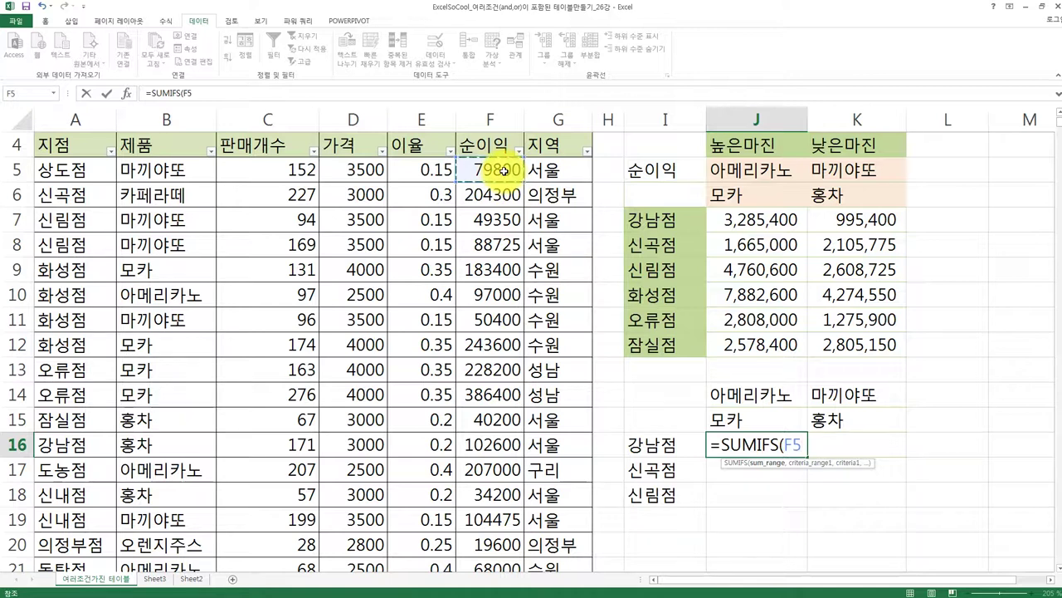
key(ctrl+shift+Down)
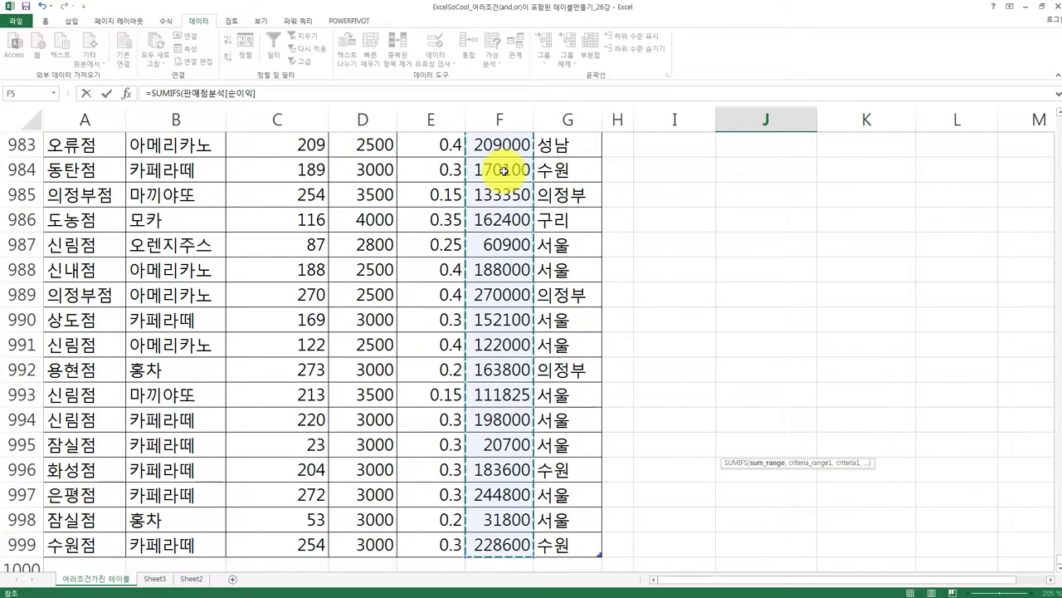
key(ctrl+BackSpace)
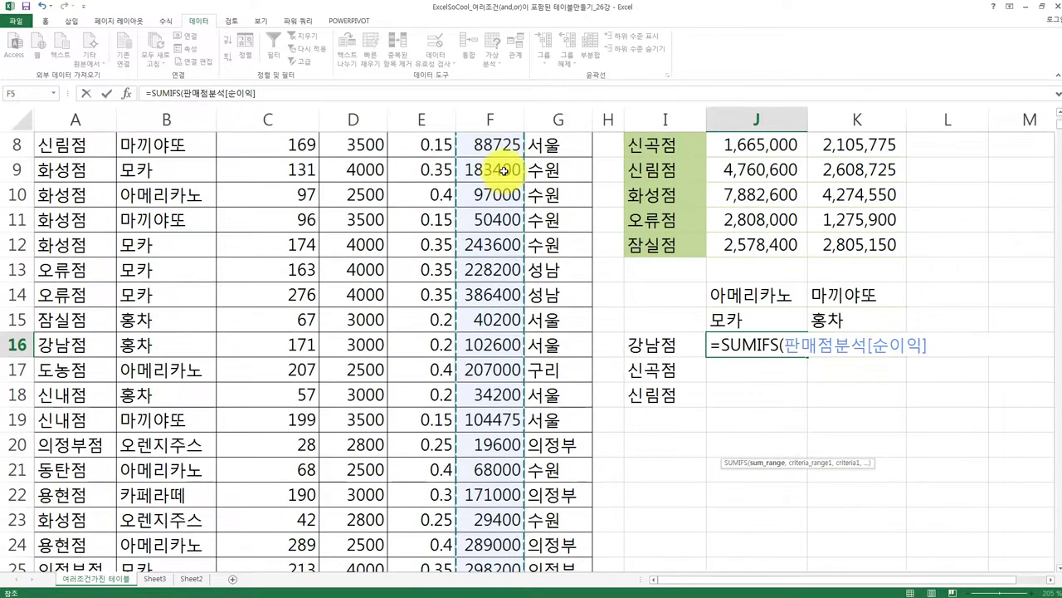
scroll(505, 169, up, 1)
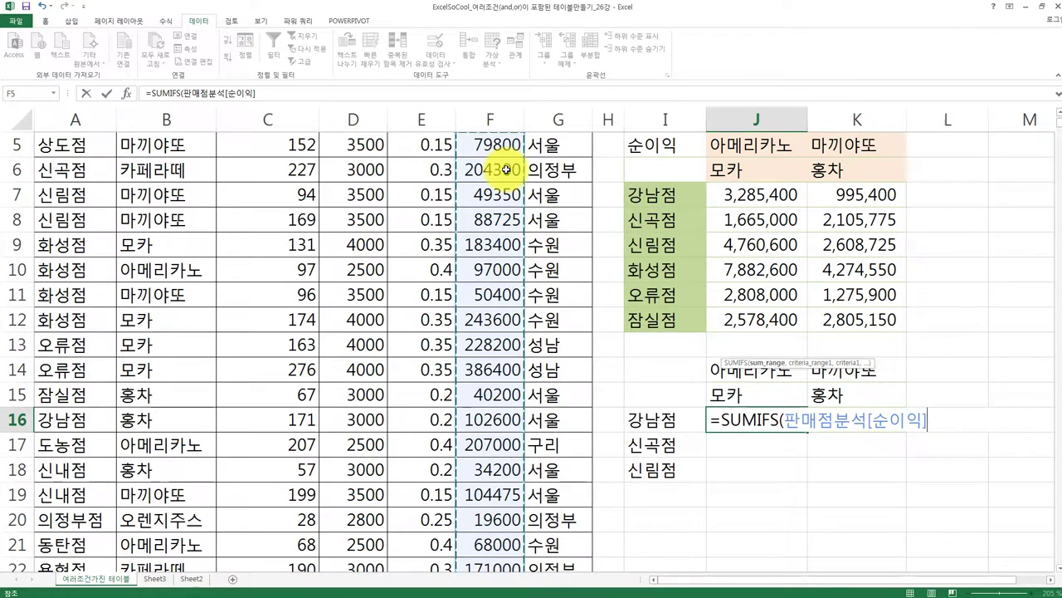
scroll(505, 169, up, 1)
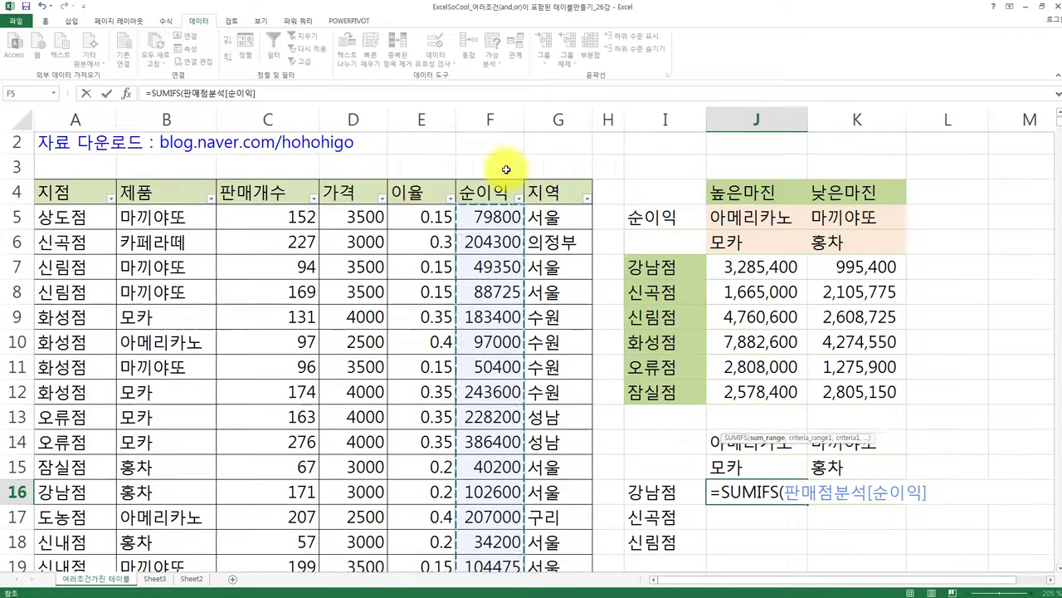
key(Escape)
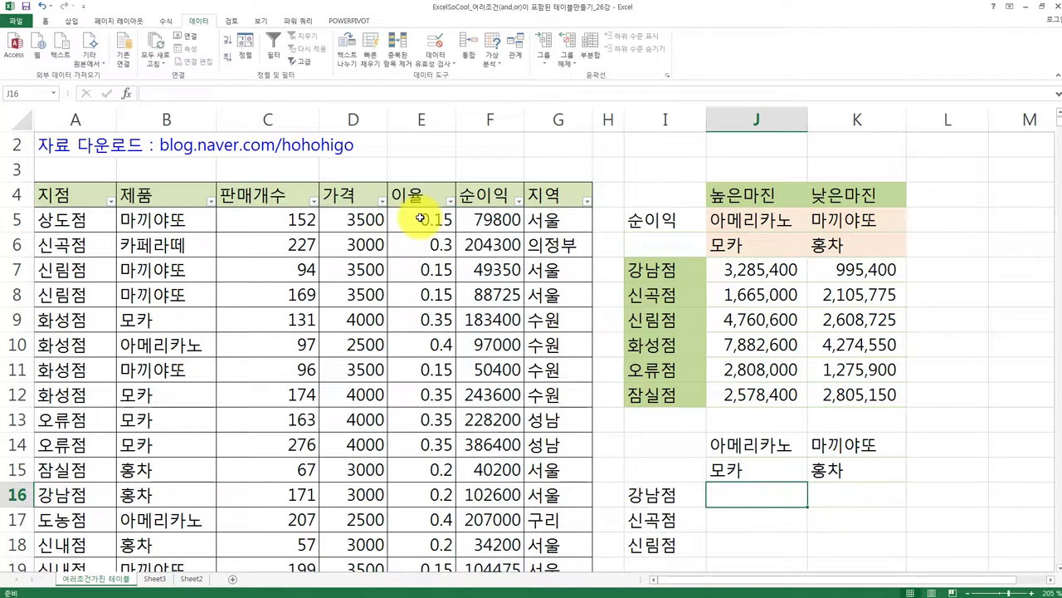
Step: Inspect the sales data table's name in its design properties
click(421, 218)
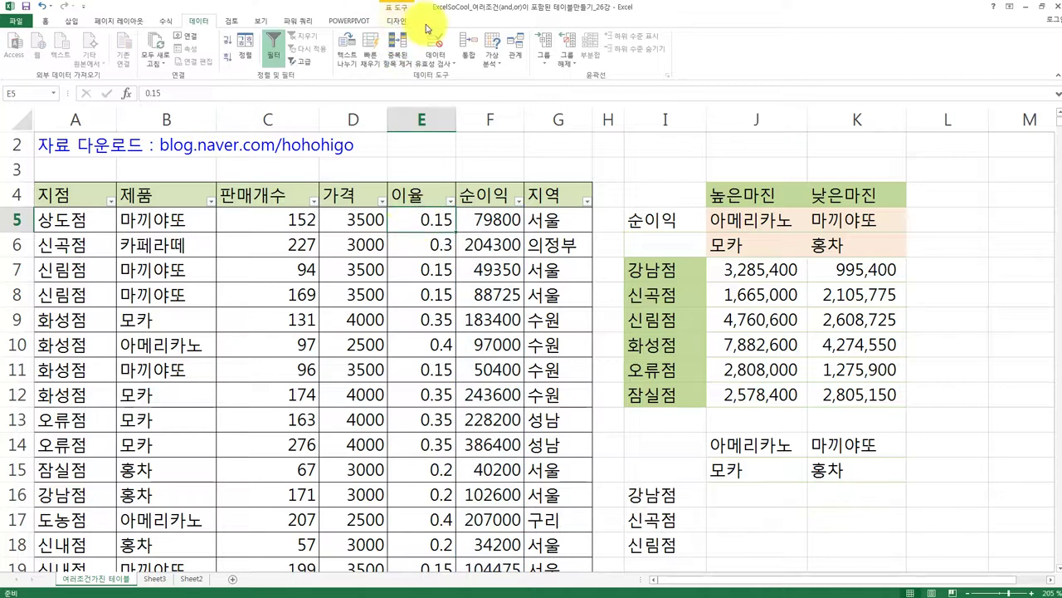
click(367, 294)
scroll(368, 295, up, 1)
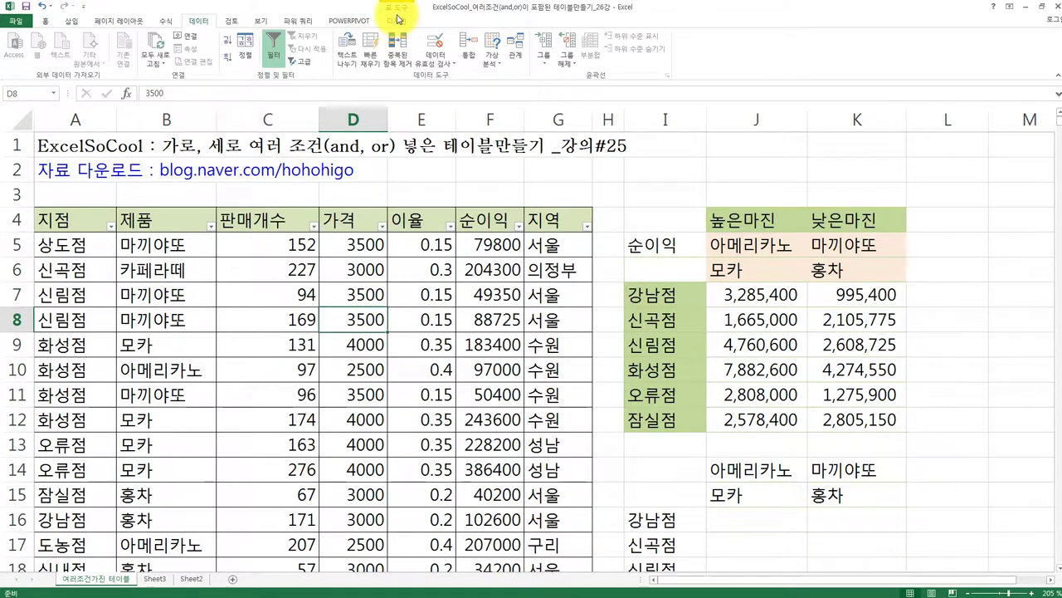
click(397, 18)
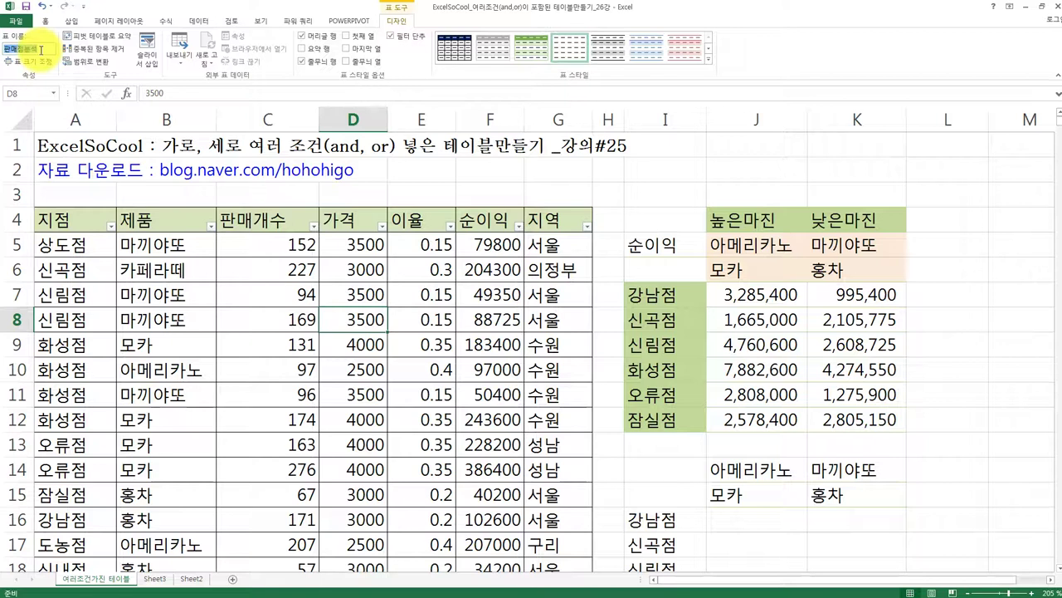
Step: Try to convert the sales data table to a normal range, starting from cell C6
click(315, 266)
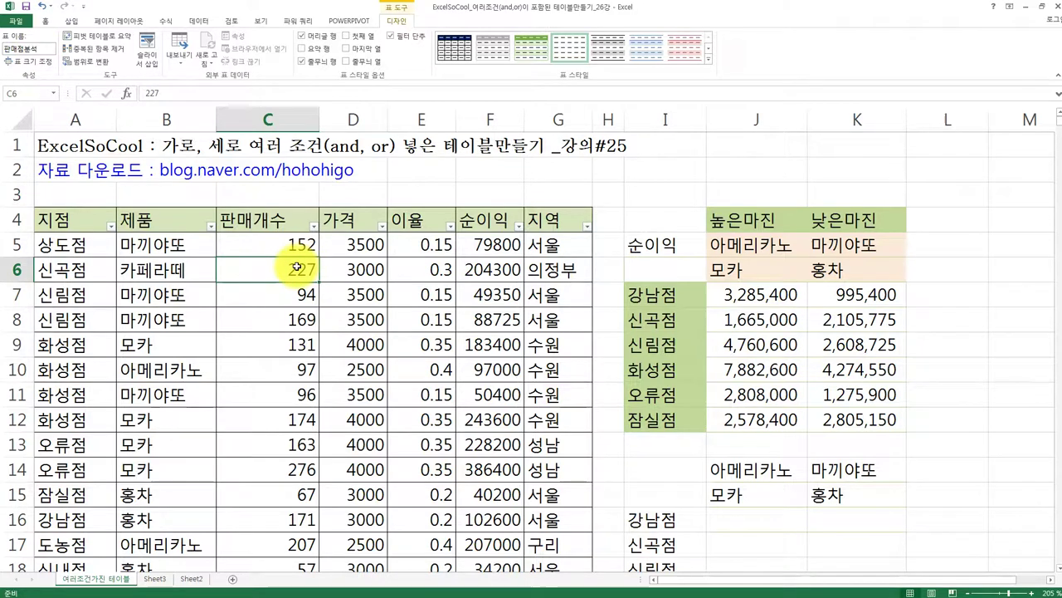
right_click(297, 270)
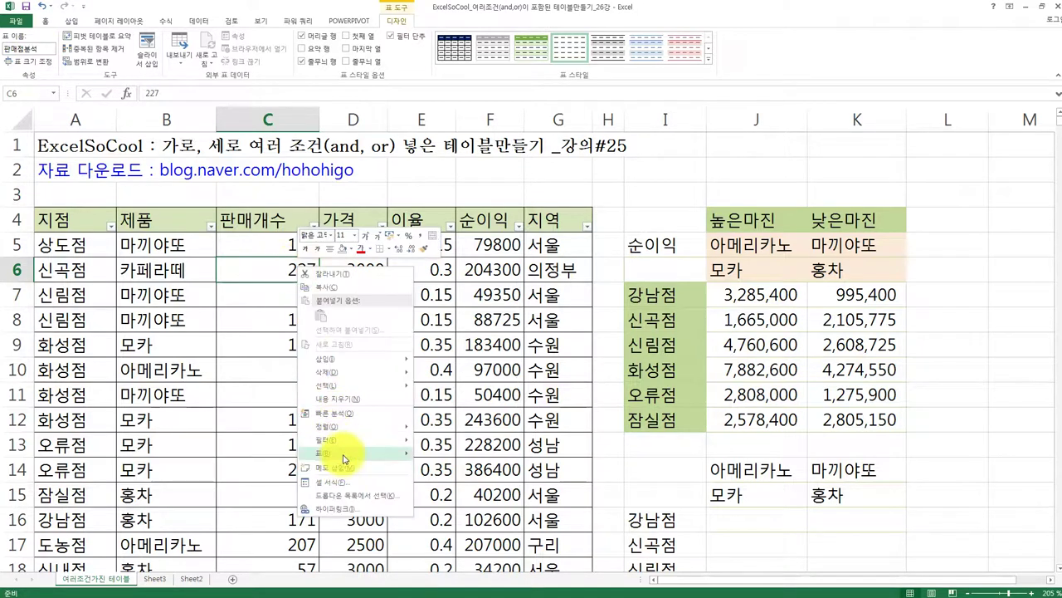
mouse_move(344, 458)
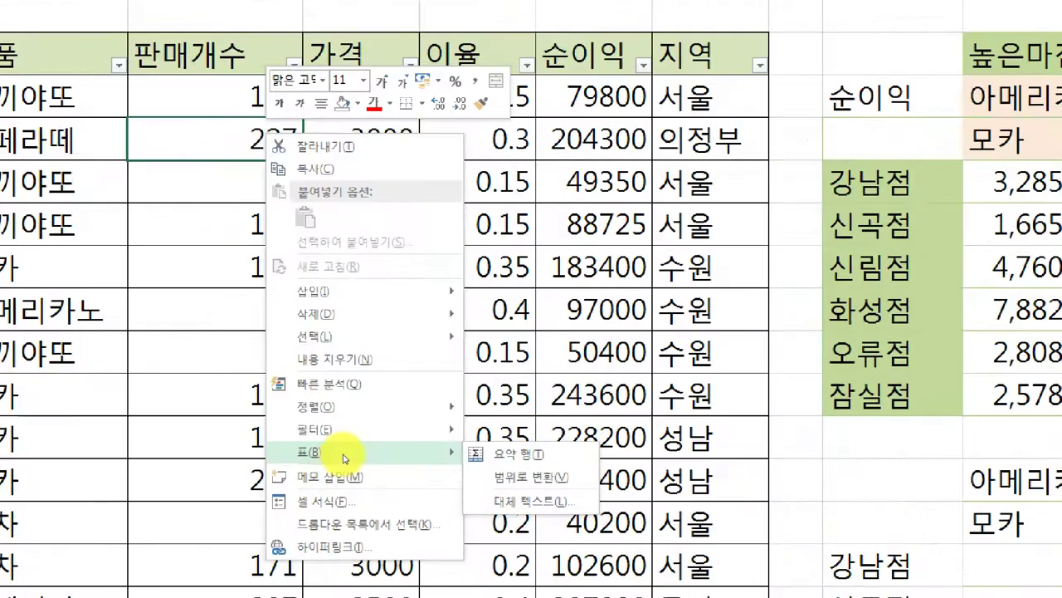
key(Right)
key(Down)
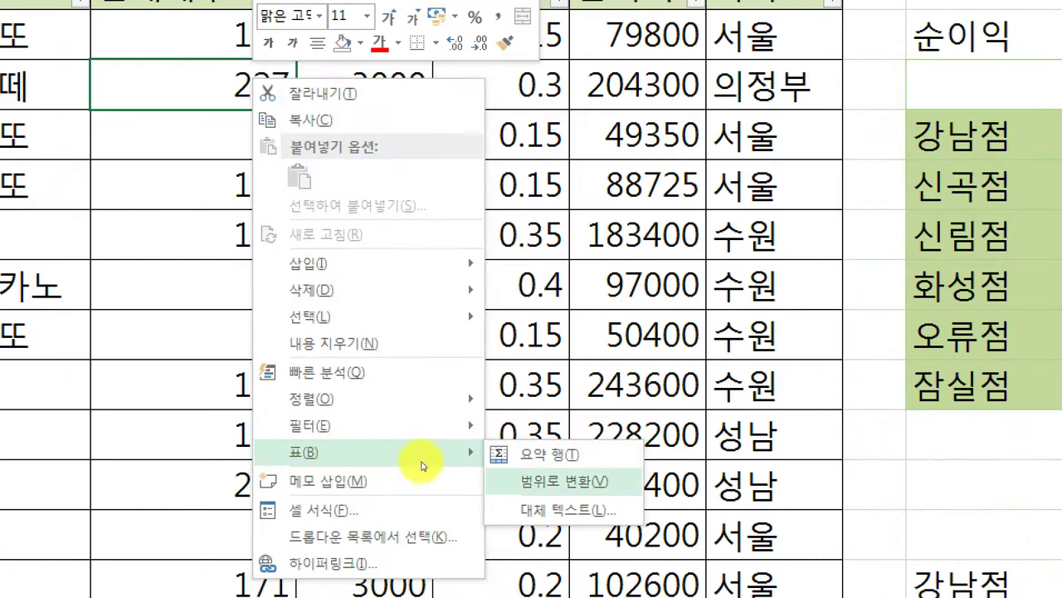
key(Return)
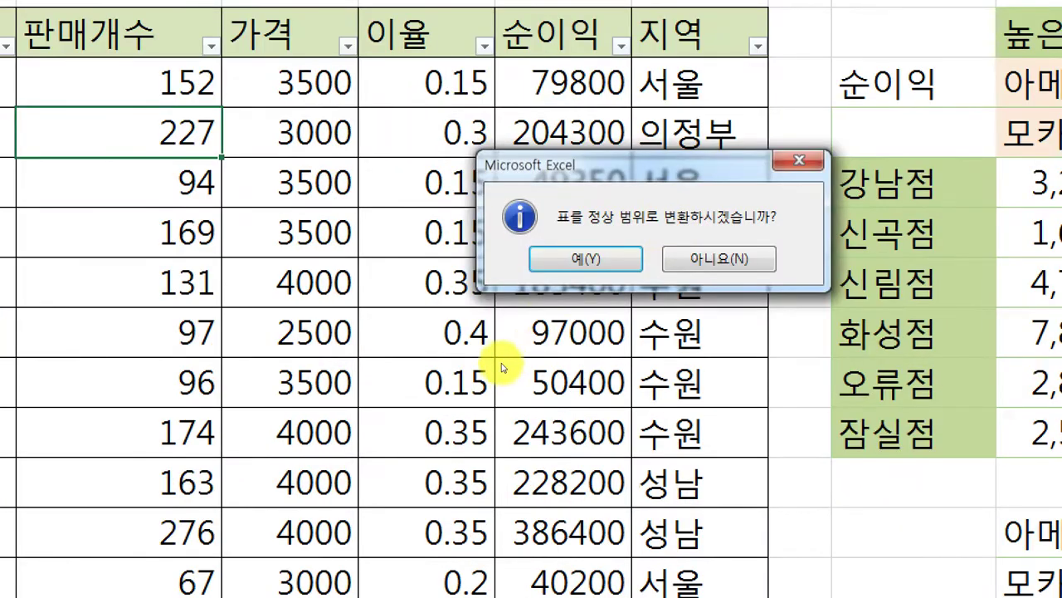
key(Return)
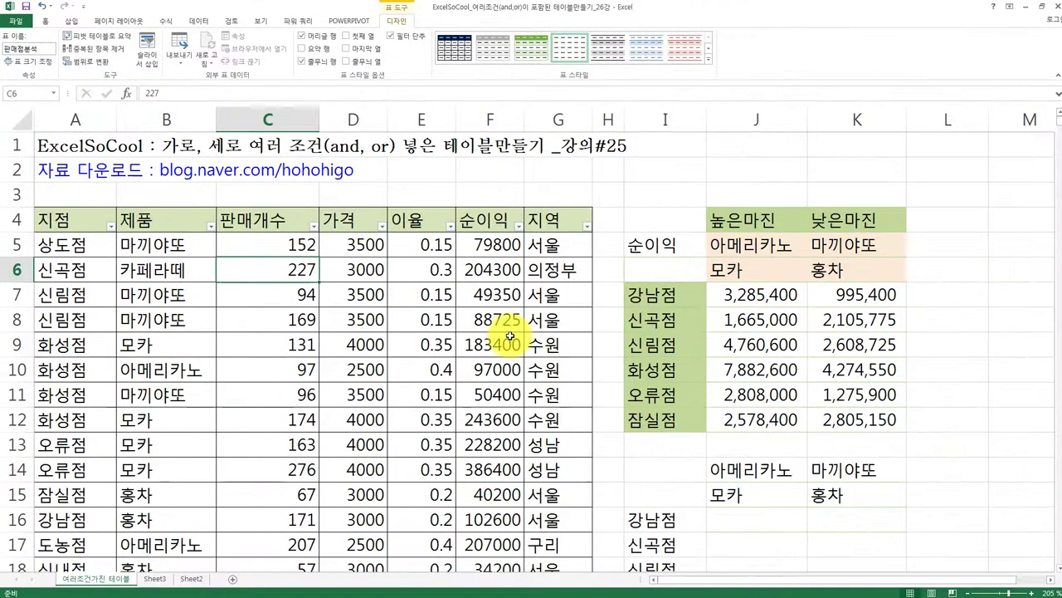
click(507, 347)
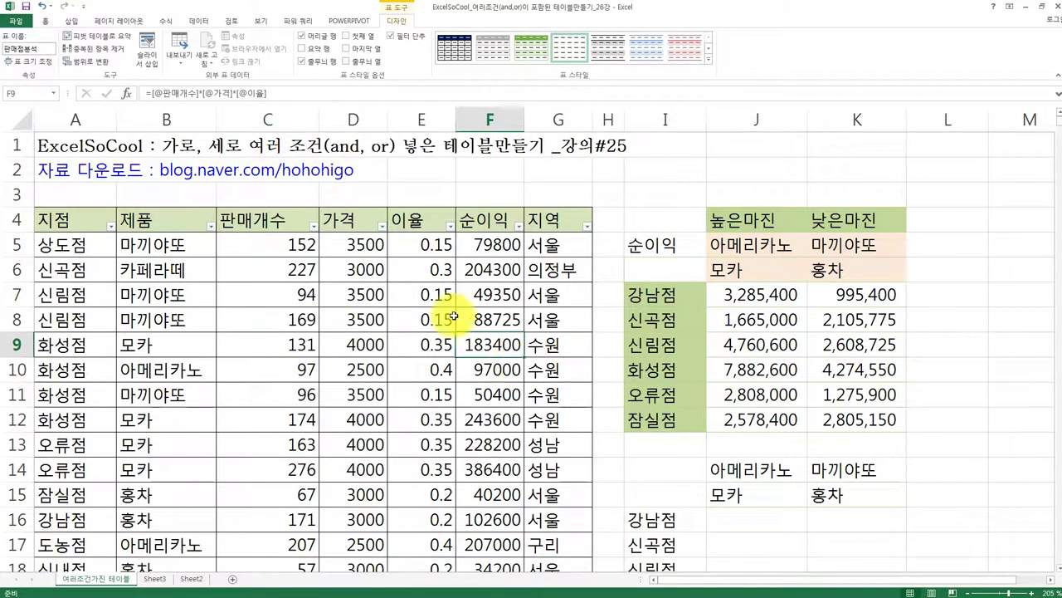
click(362, 297)
click(230, 368)
click(404, 368)
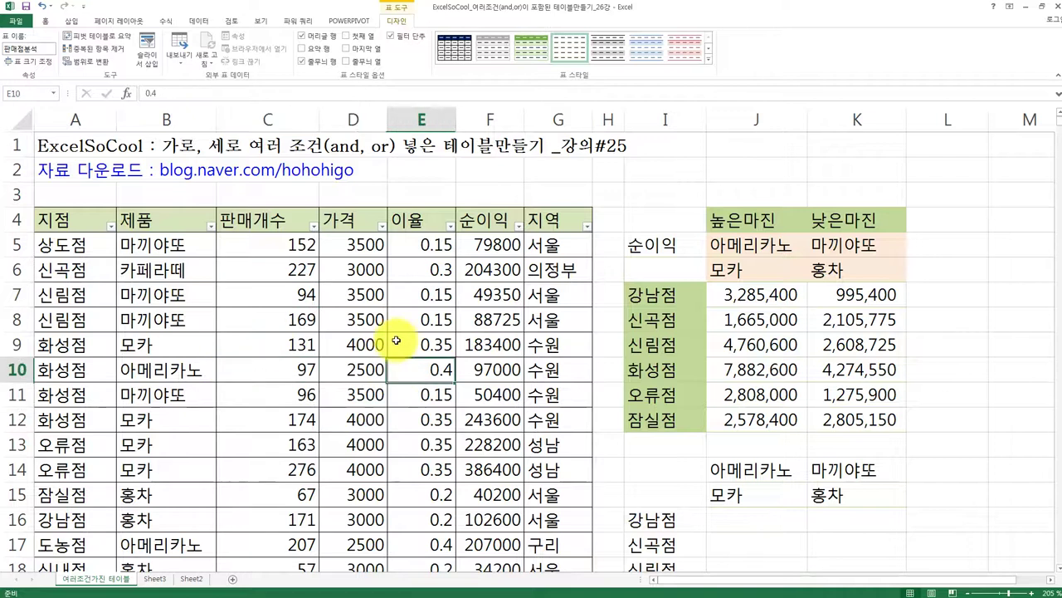
Step: Retry converting the sales data table to a normal range with cell E7 selected
click(414, 291)
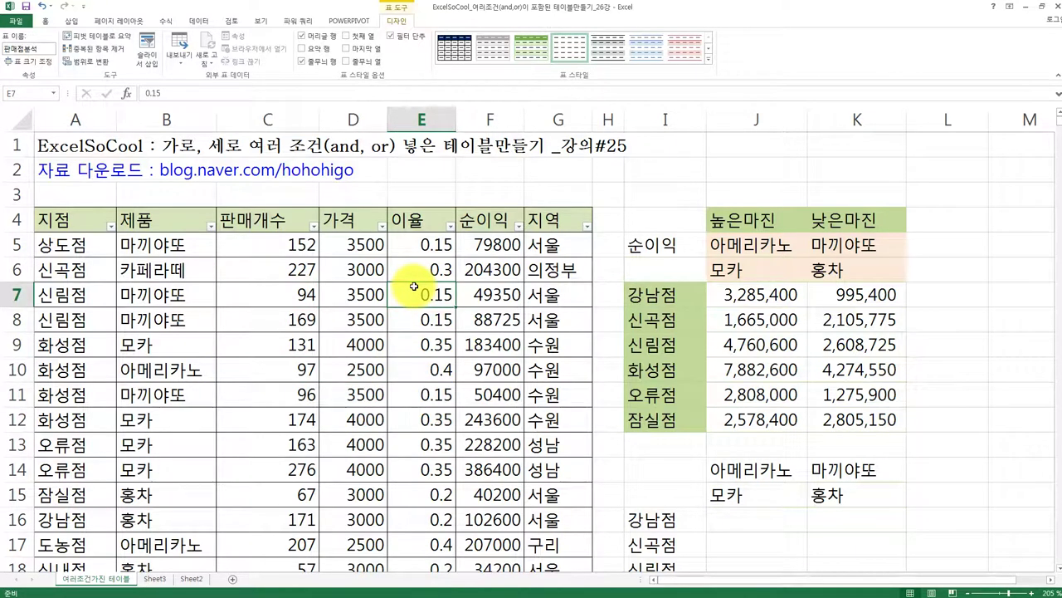
right_click(414, 301)
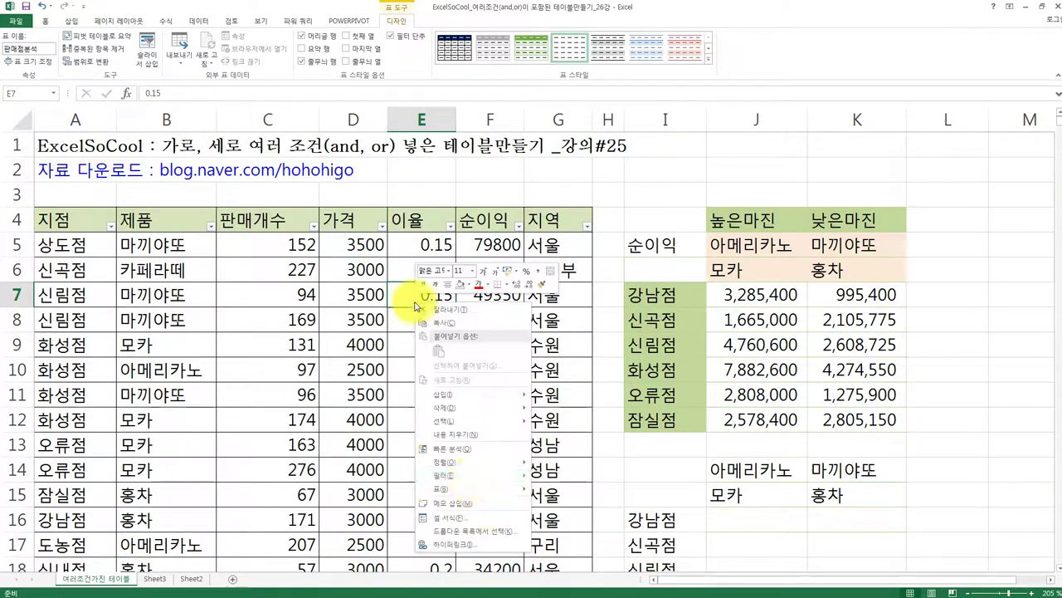
mouse_move(476, 491)
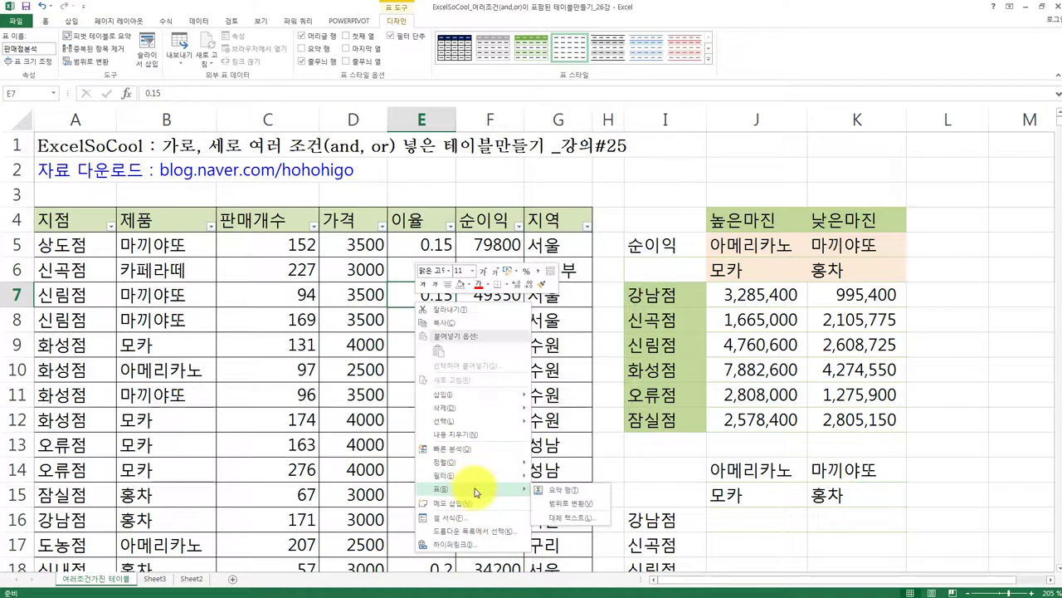
click(567, 503)
click(500, 332)
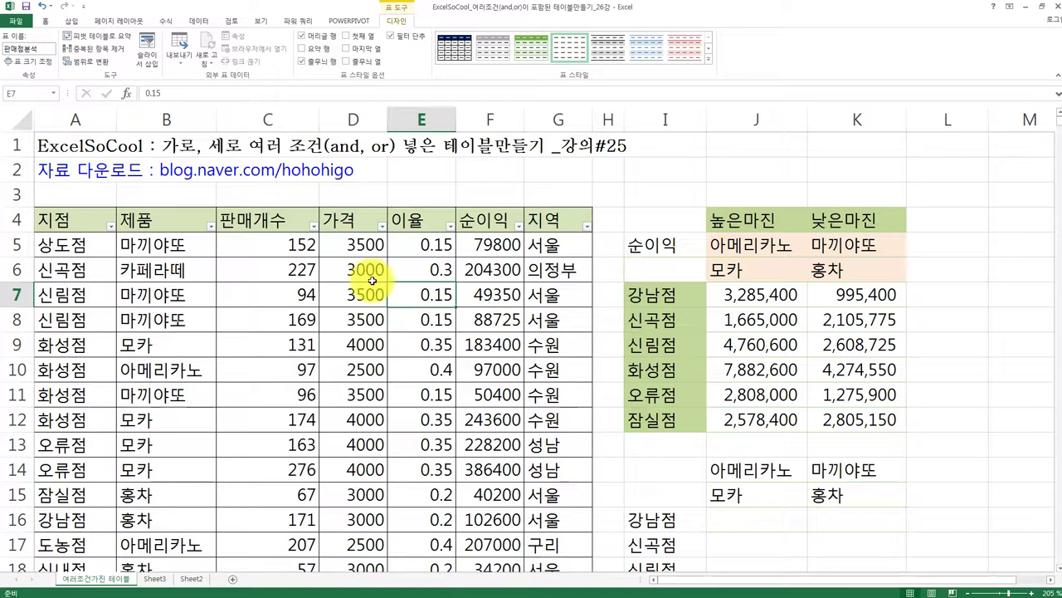
Step: Select the whole sales table from its header row to the last record and try converting it to a normal range
click(299, 240)
drag(67, 215, 577, 221)
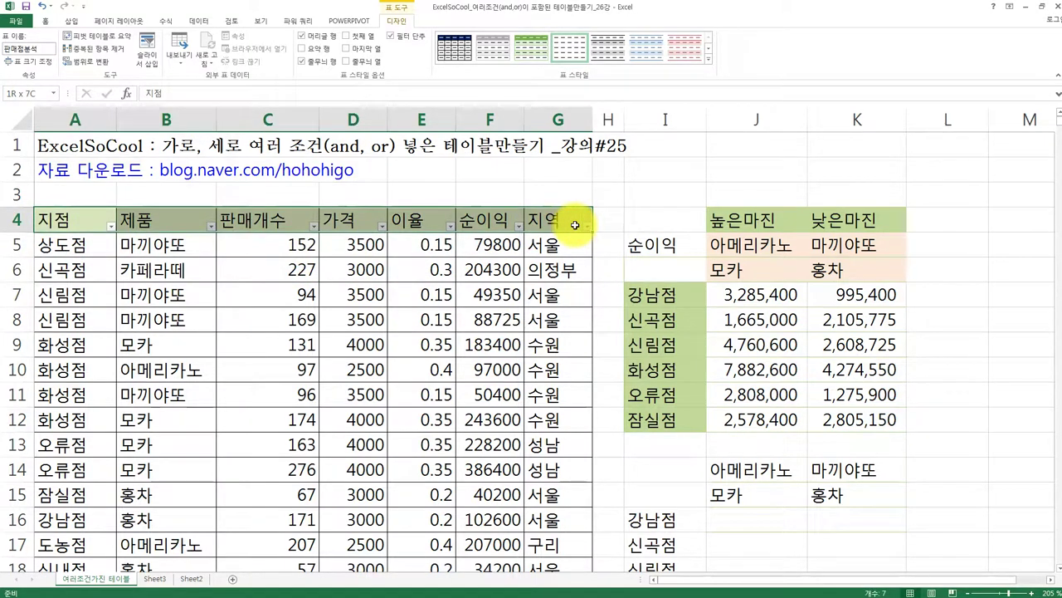
key(ctrl+shift+Down)
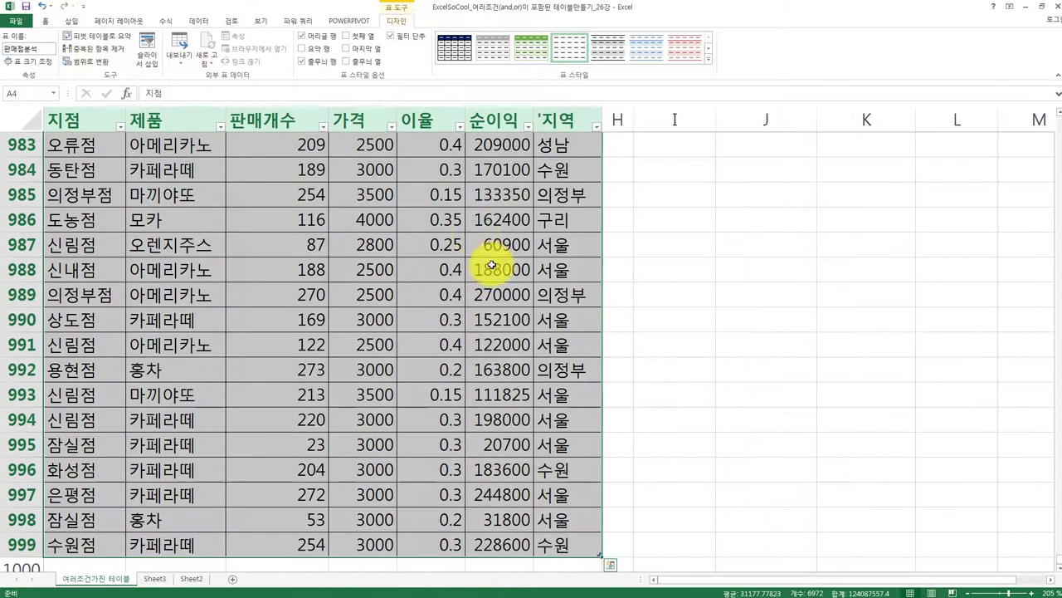
right_click(476, 233)
mouse_move(583, 419)
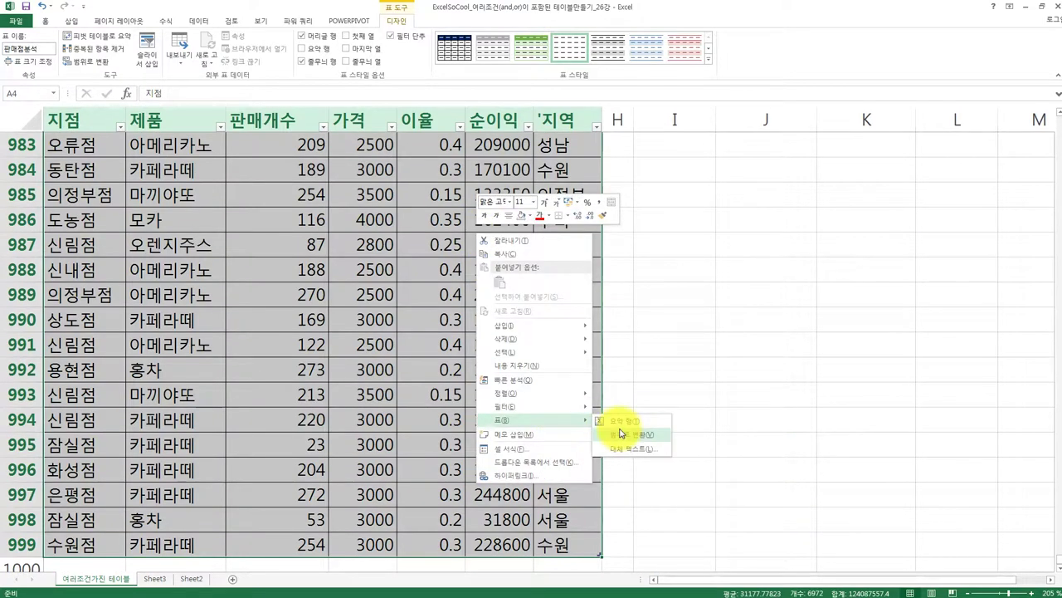
click(621, 430)
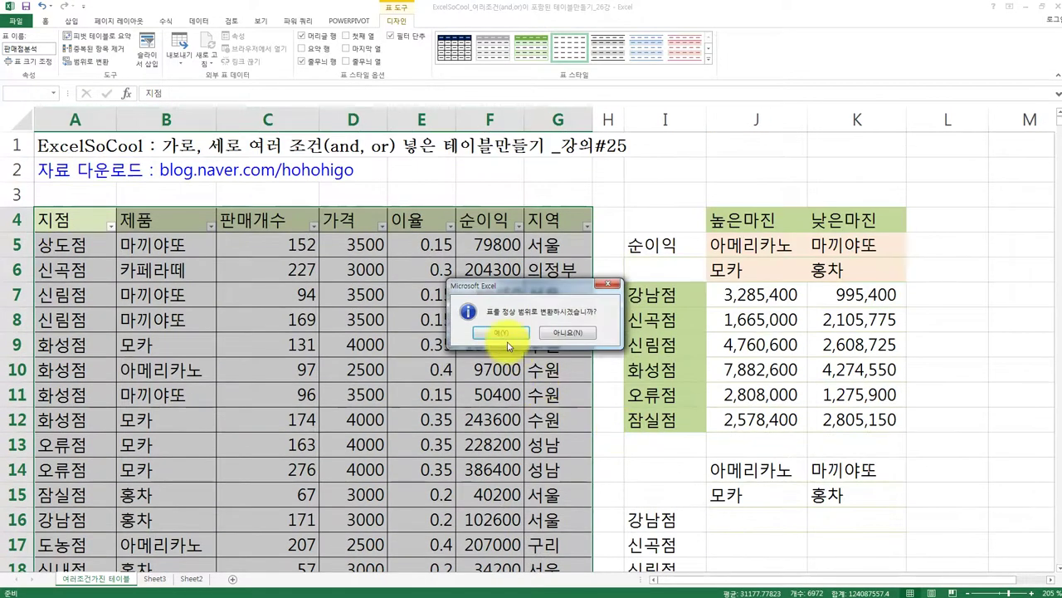
click(502, 331)
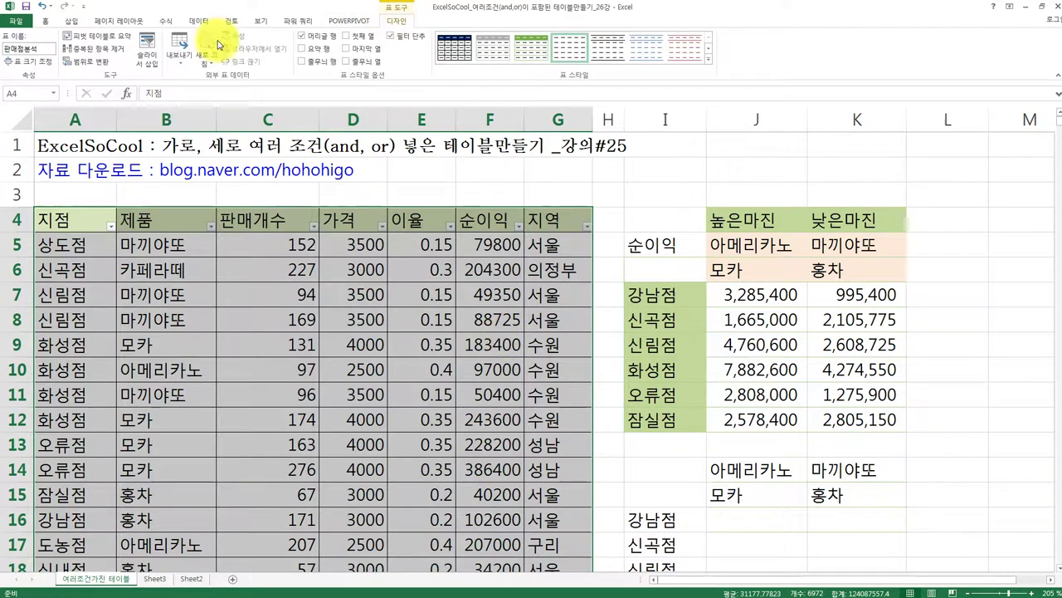
Step: Check the sales table's data range in its resize settings and cancel without changing it
click(28, 61)
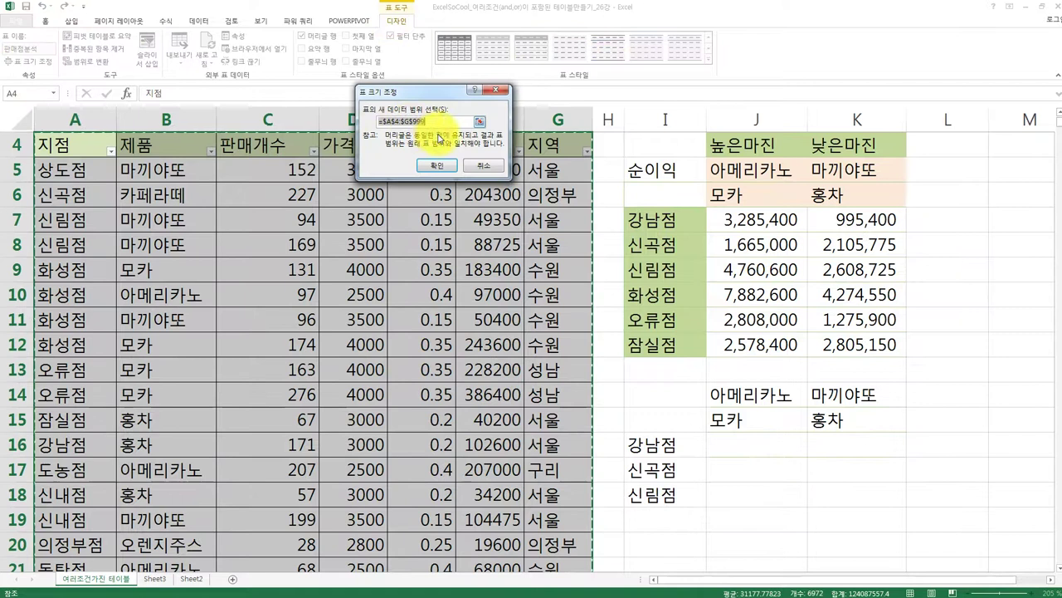
click(468, 164)
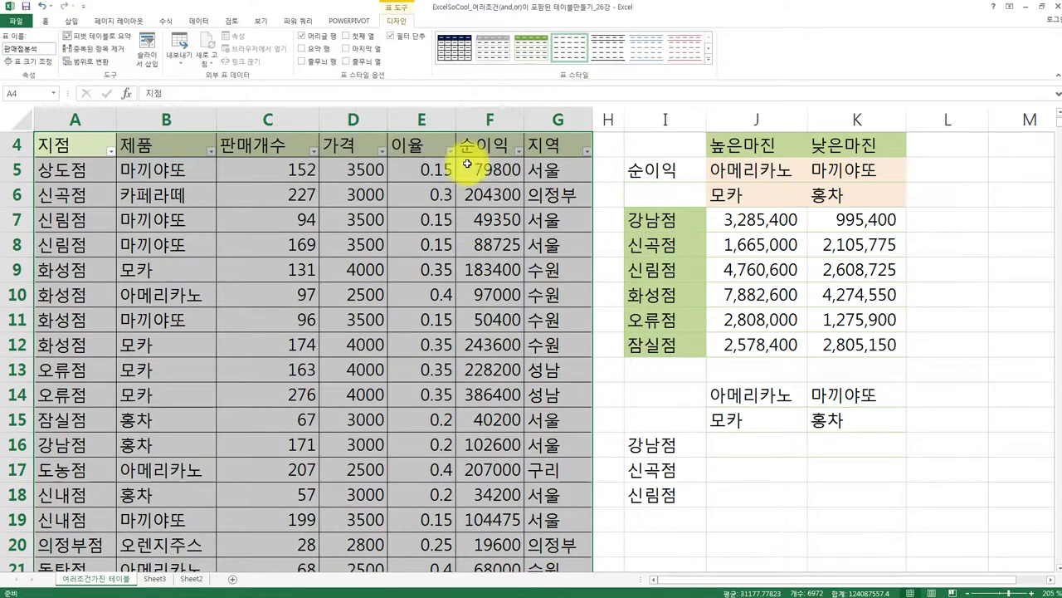
click(430, 194)
scroll(426, 191, up, 1)
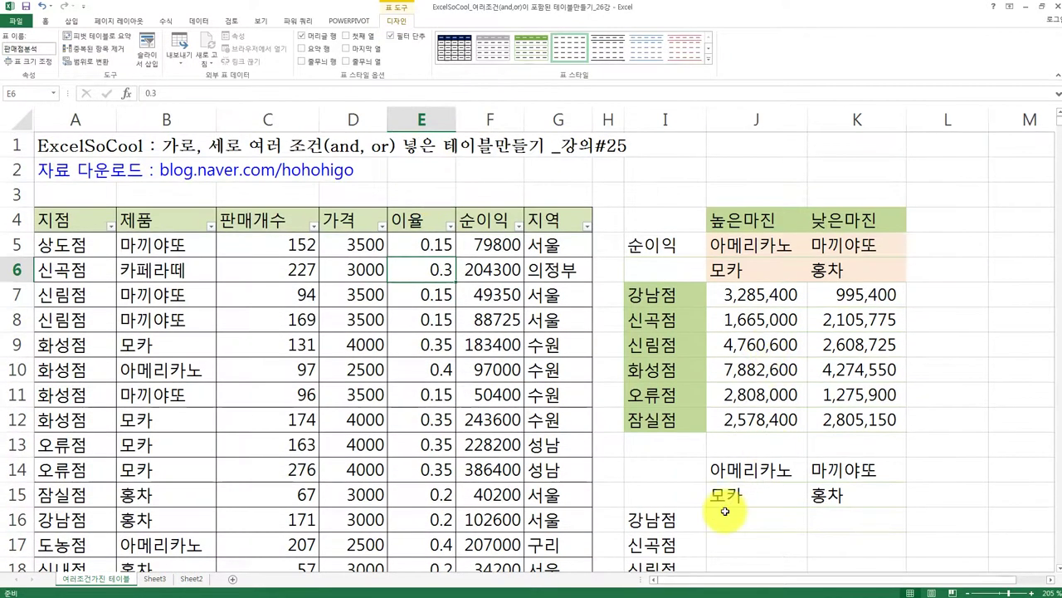
Step: Begin a SUMIFS formula in cell J16 with the net profit column $F$5:$F$999 as the absolute sum range
scroll(711, 515, down, 1)
click(747, 446)
text(=)
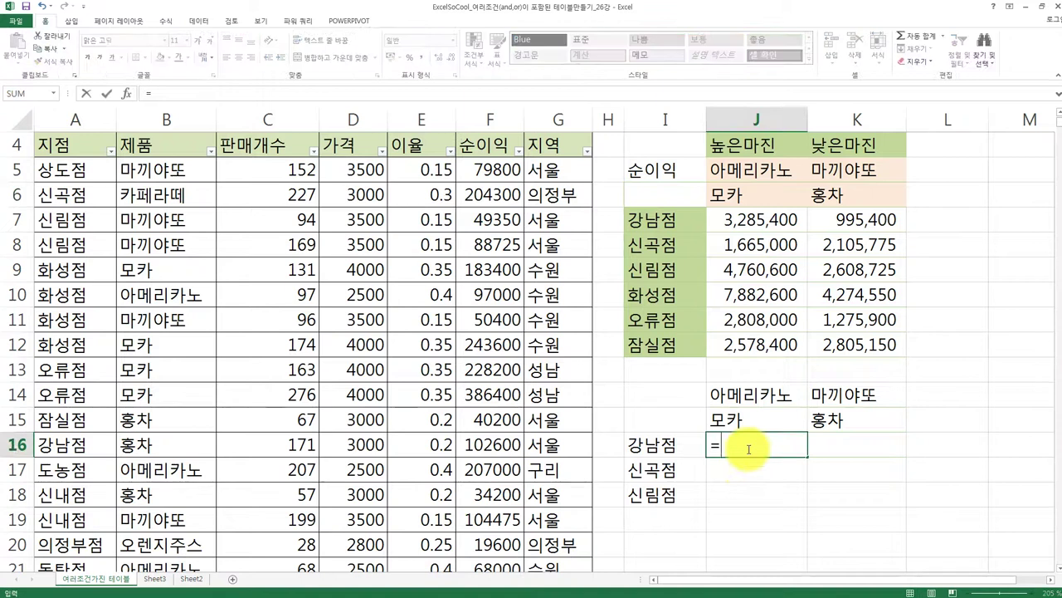
text(sumif)
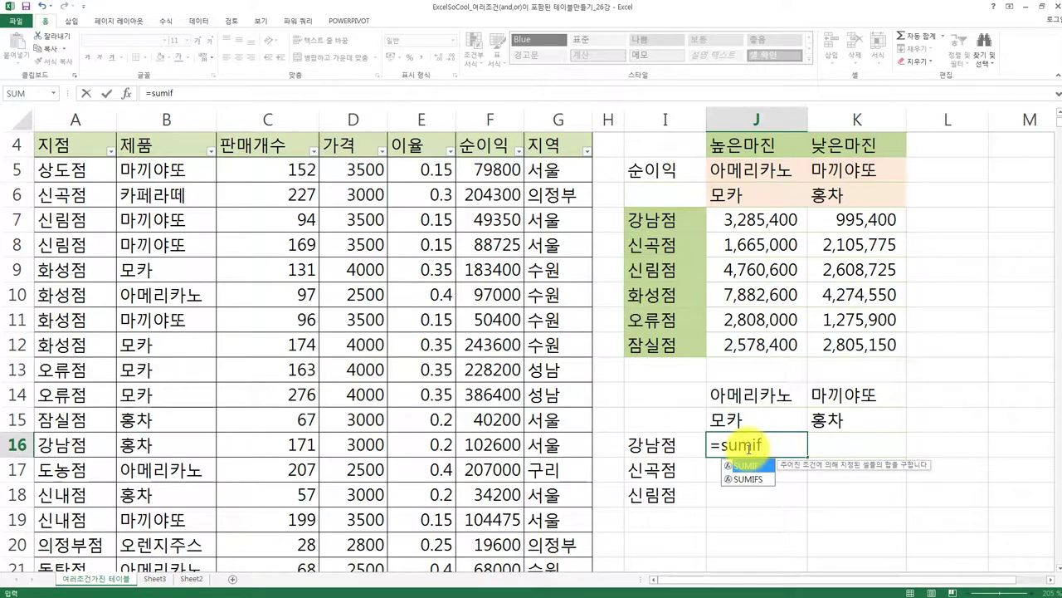
text(s()
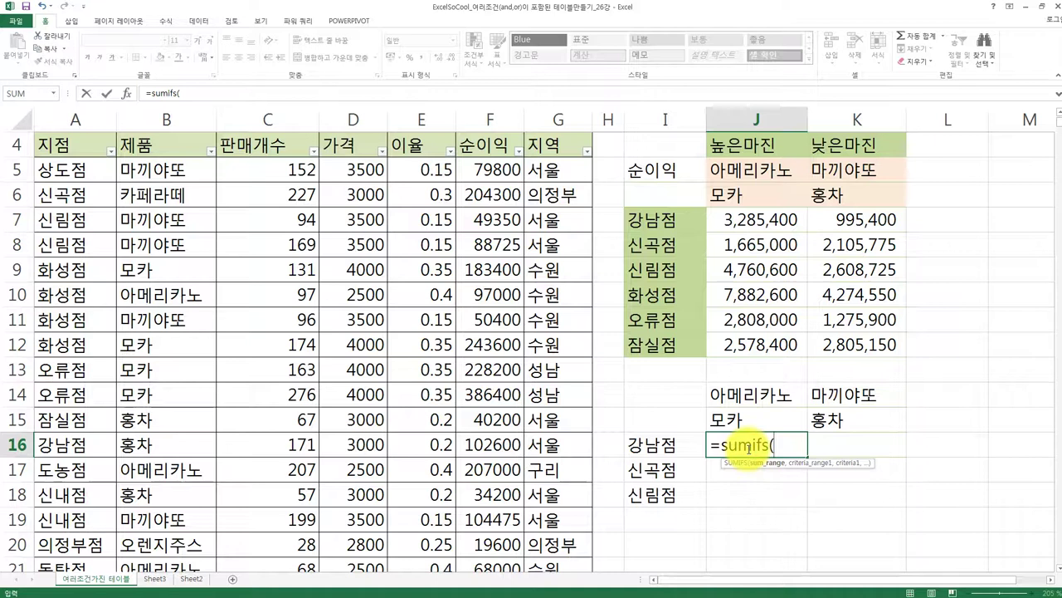
scroll(647, 332, up, 1)
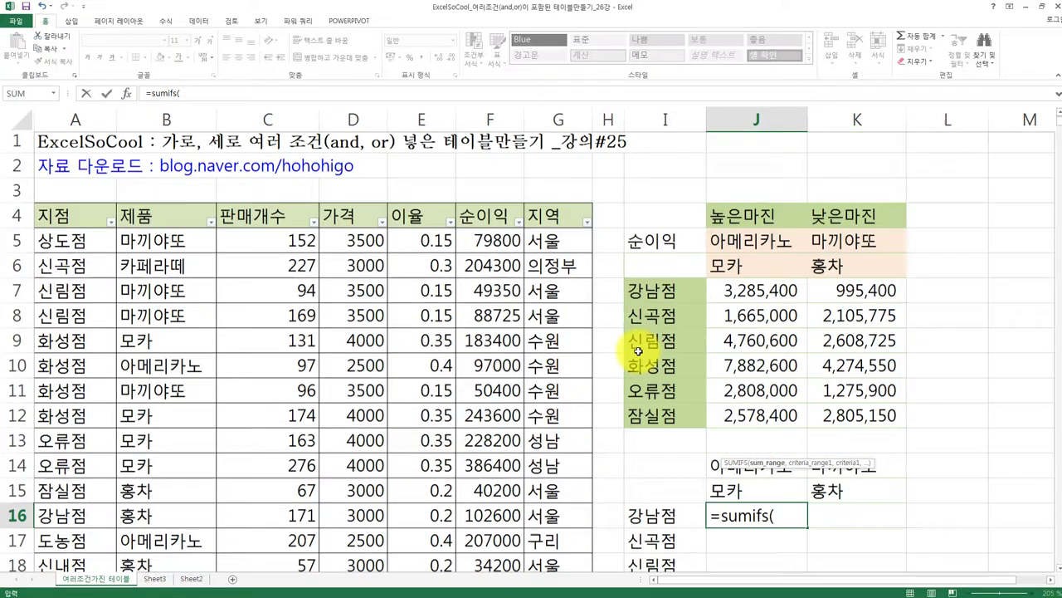
click(483, 239)
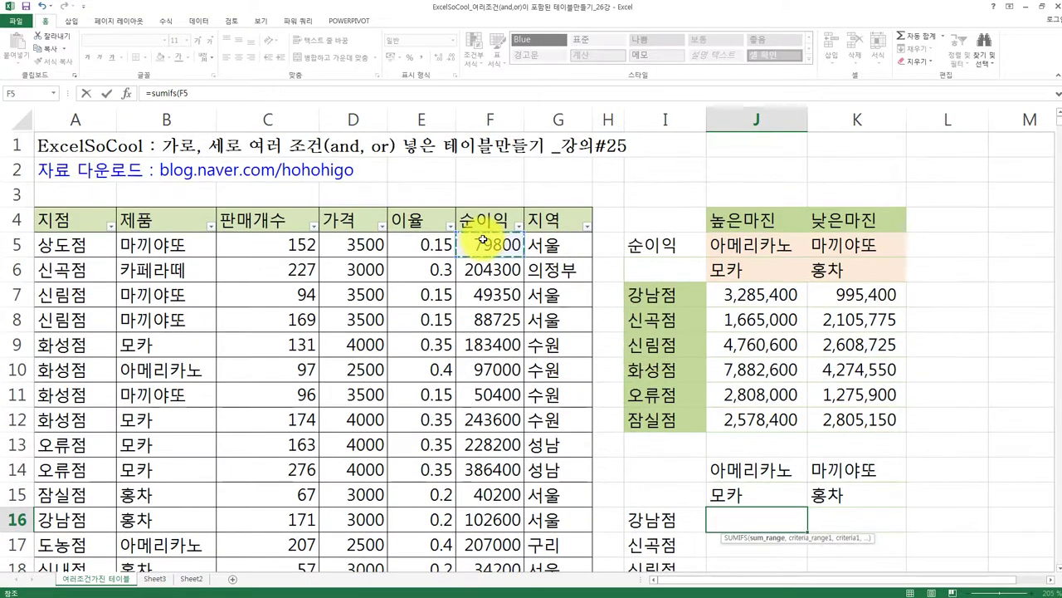
key(ctrl+shift+Down)
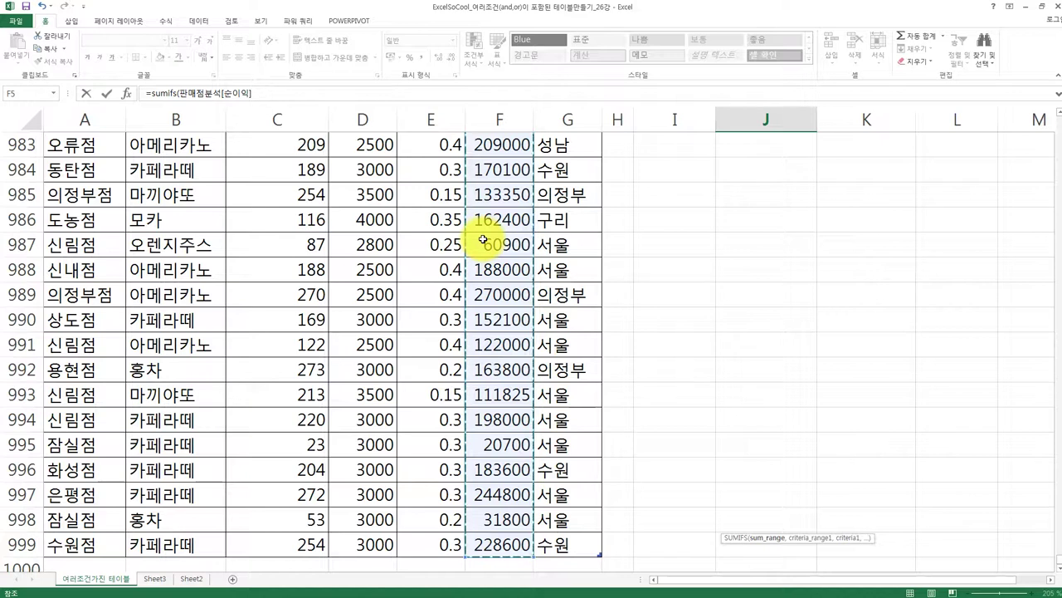
key(shift+Down)
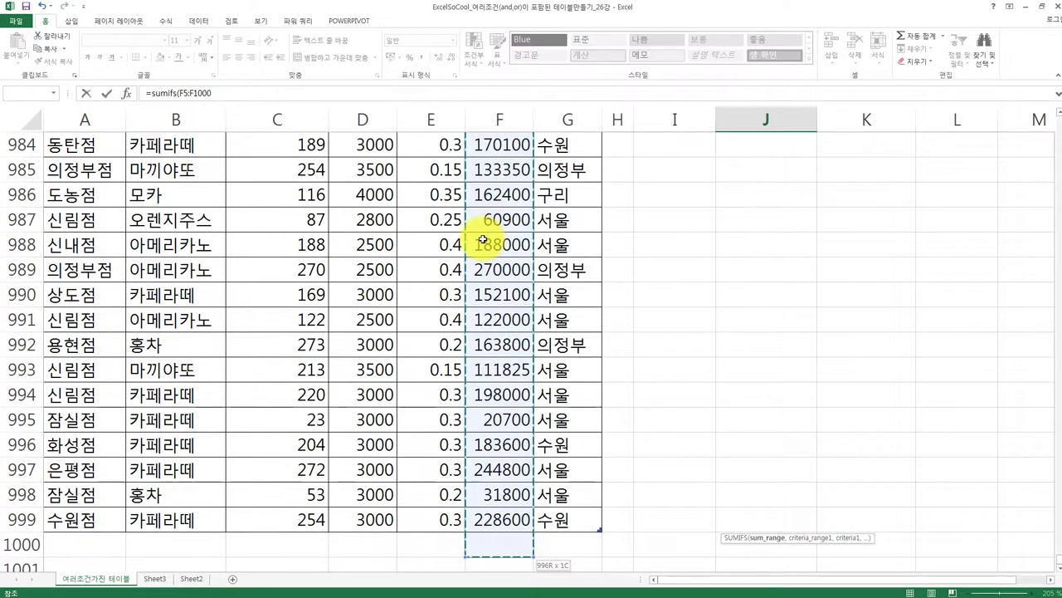
key(F4)
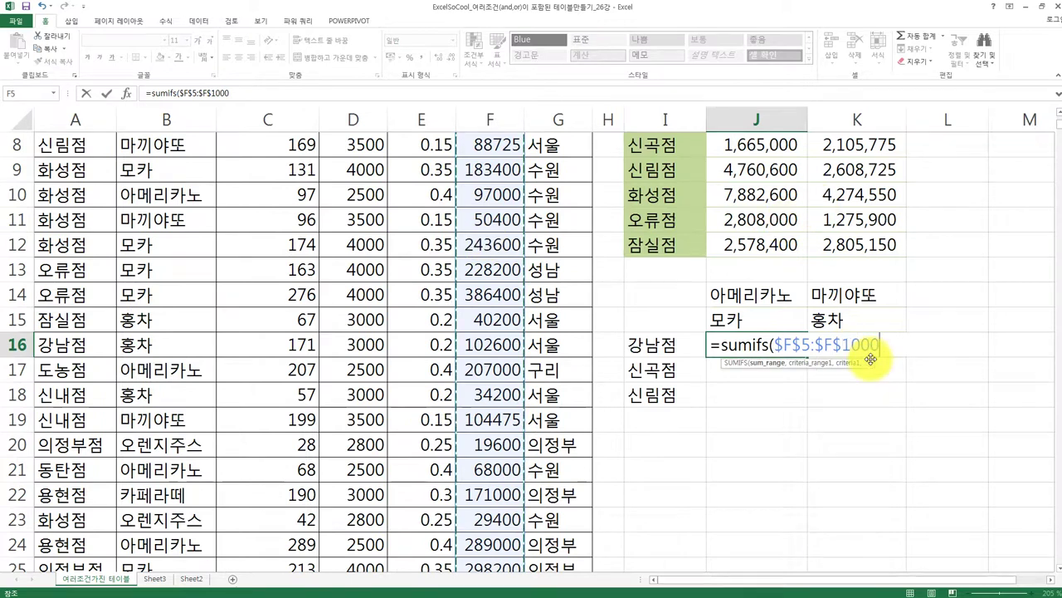
key(BackSpace)
key(BackSpace)
key(BackSpace)
key(BackSpace)
text(999,)
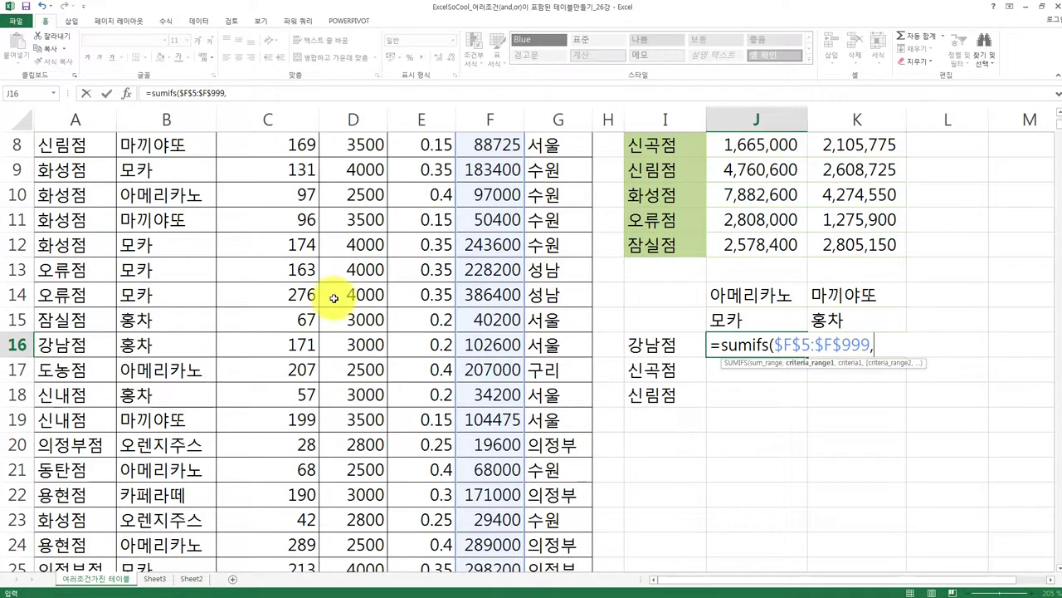
Step: Add the branch column $A$5:$A$999 as the first absolute criteria range of the SUMIFS formula
scroll(334, 297, up, 3)
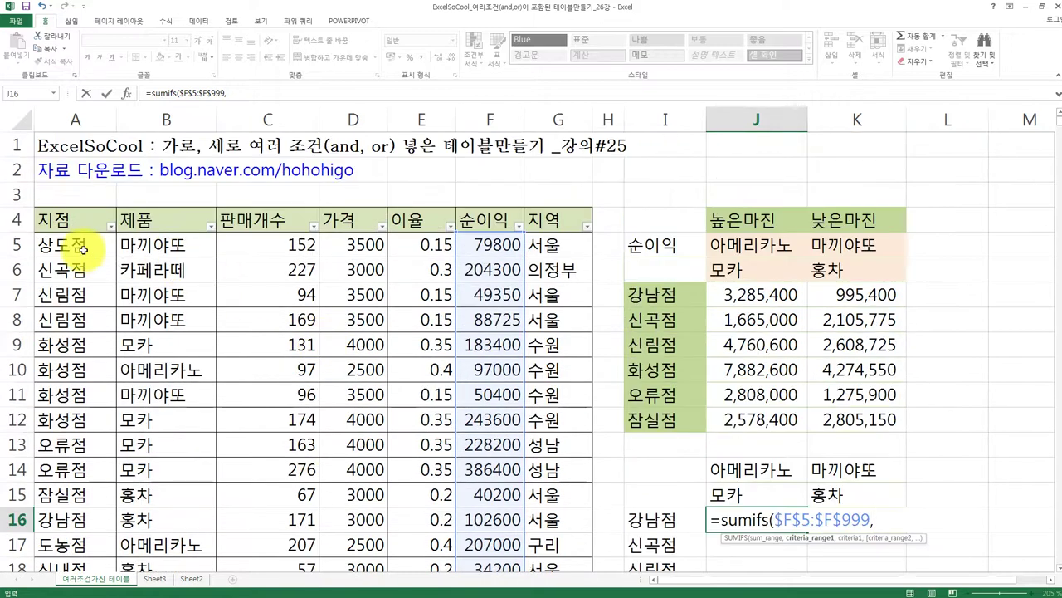
click(83, 249)
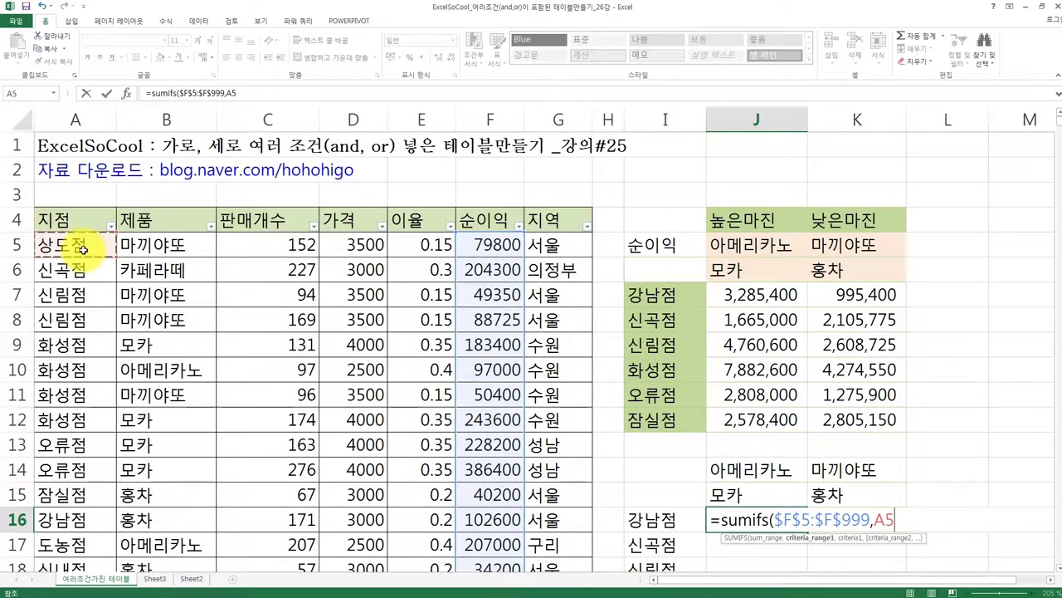
key(ctrl+shift+Down)
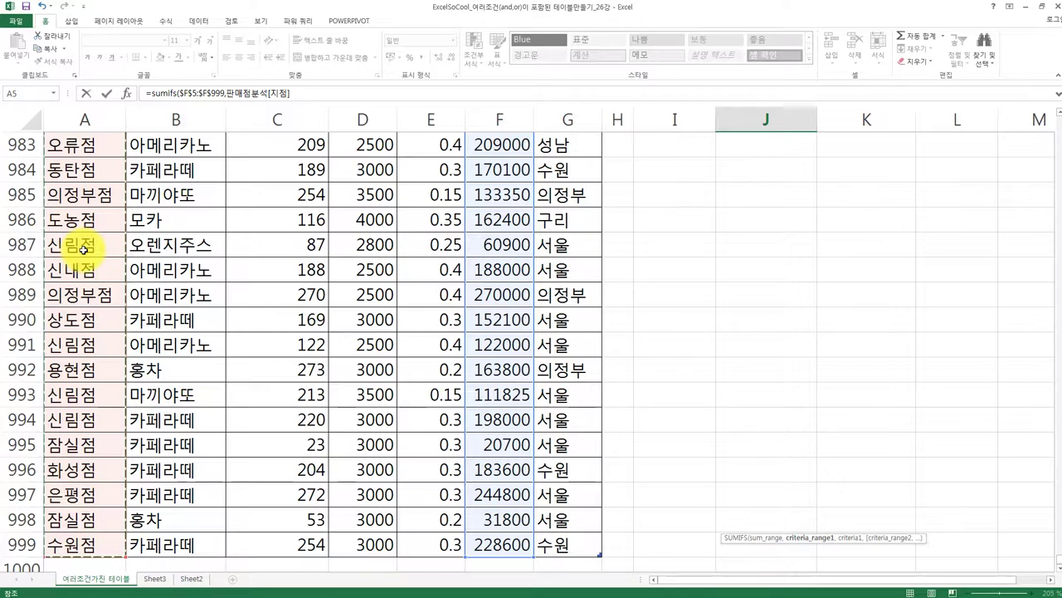
key(shift+Down)
key(F4)
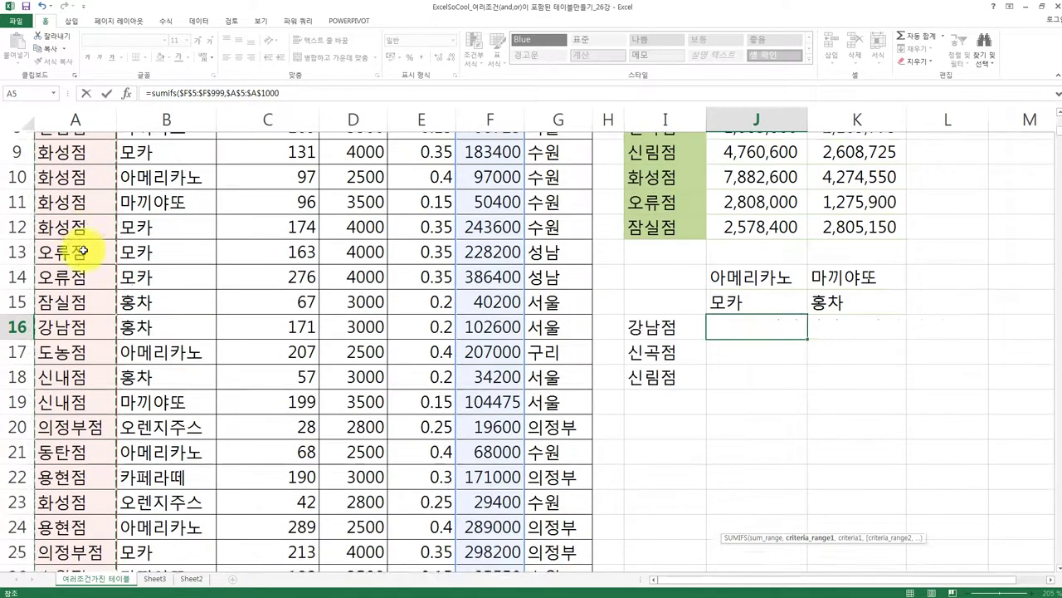
key(BackSpace)
key(BackSpace)
key(BackSpace)
key(BackSpace)
key(BackSpace)
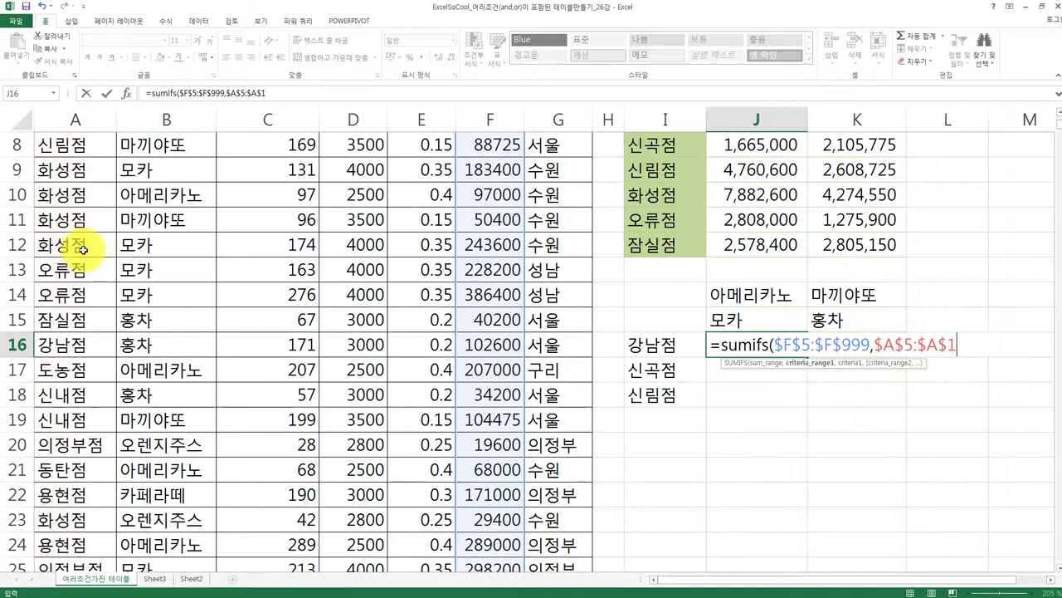
text($999)
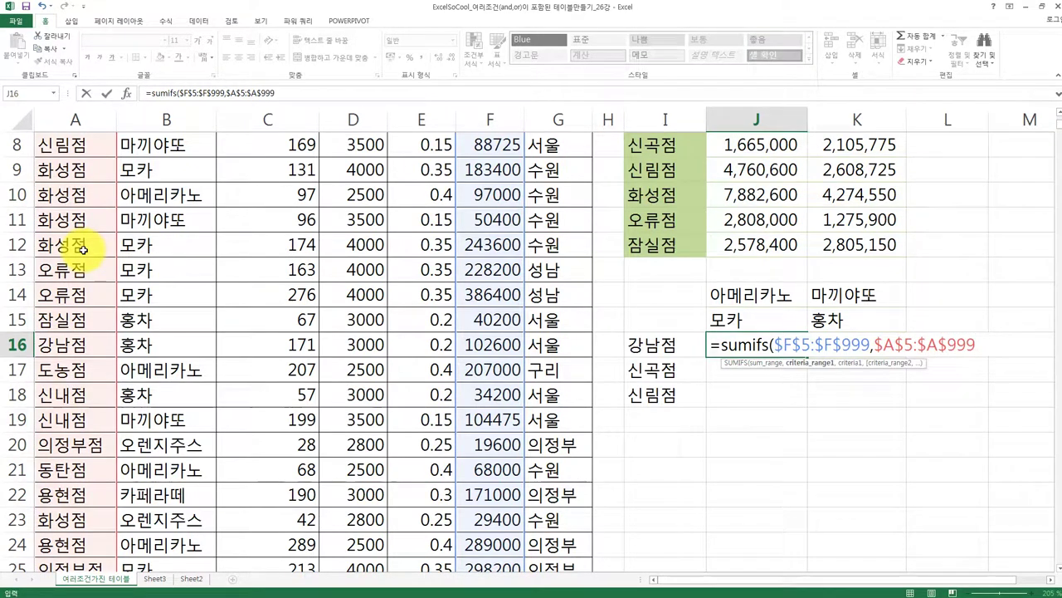
text(,)
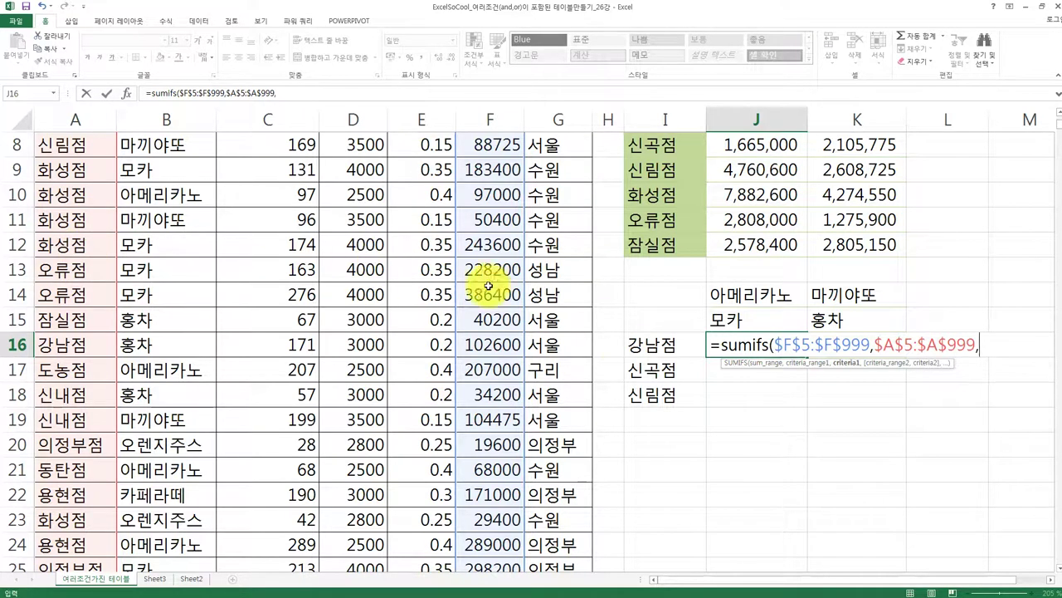
Step: Use the 강남점 branch label as the first criterion, with only its column locked as $I16
click(671, 350)
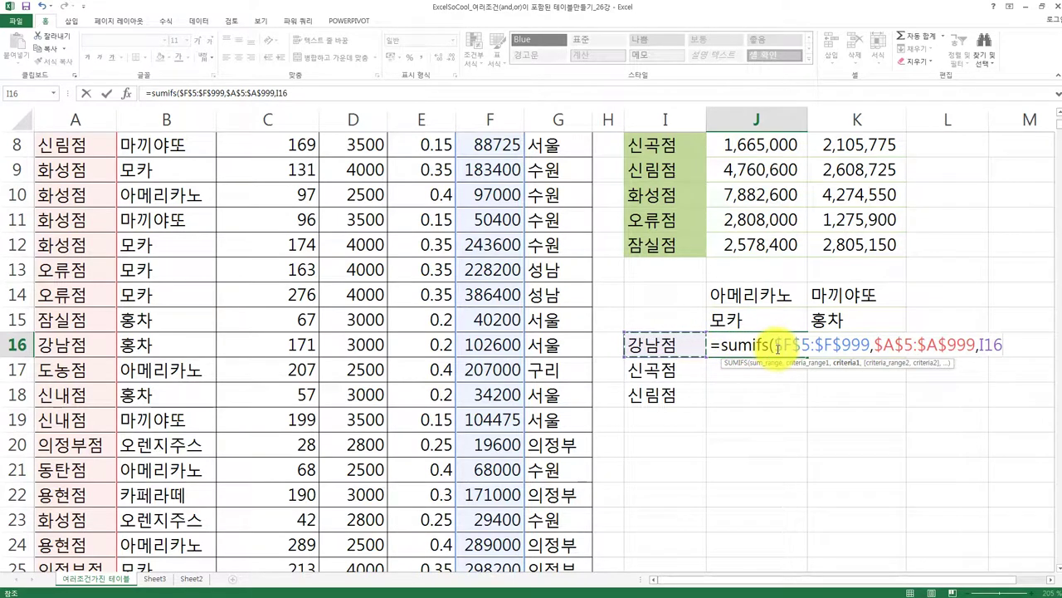
click(984, 343)
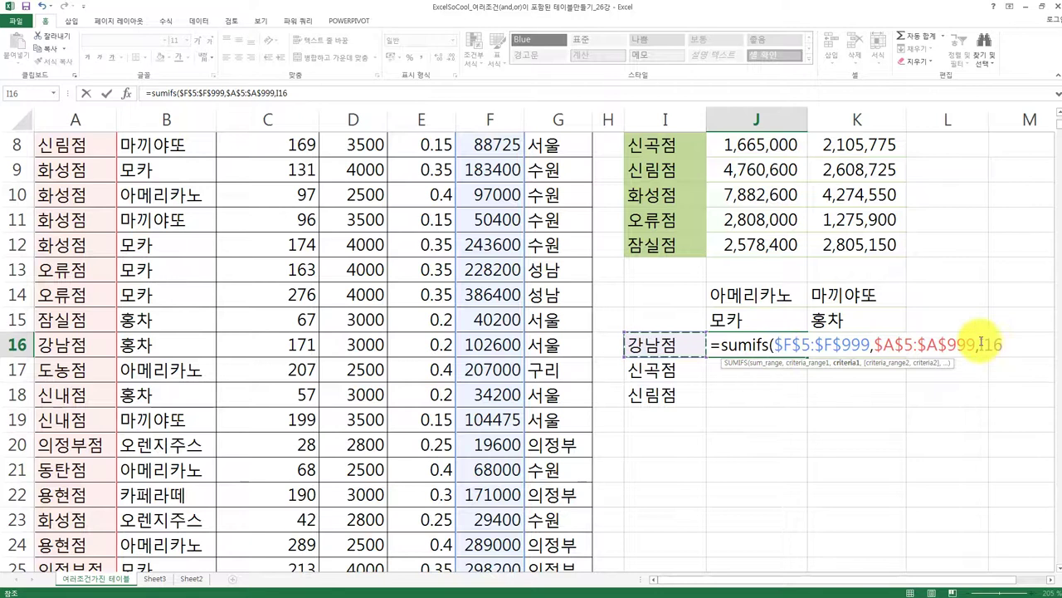
key(F4)
key(F4)
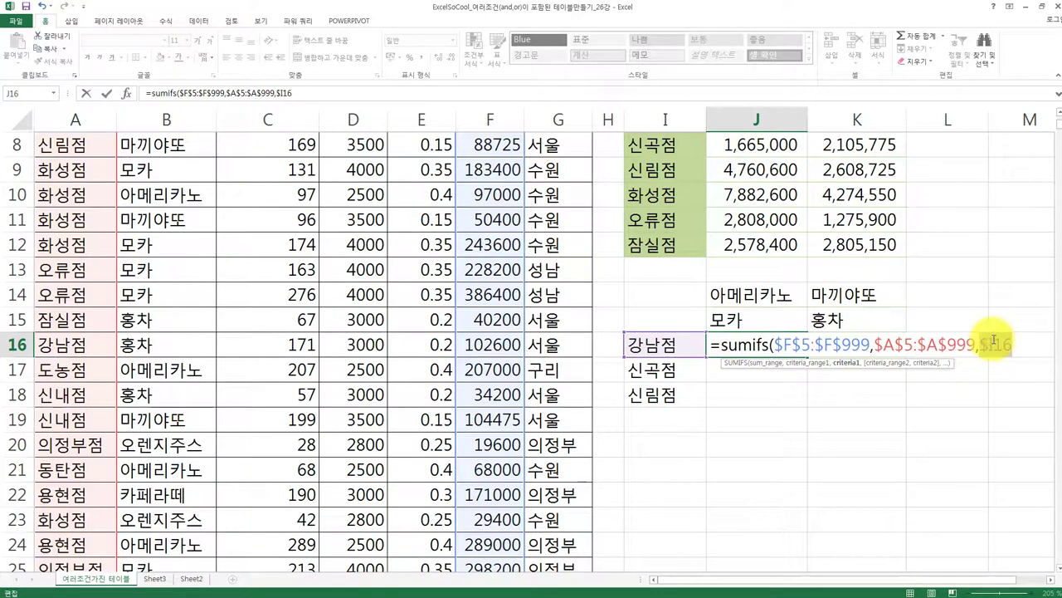
text(,)
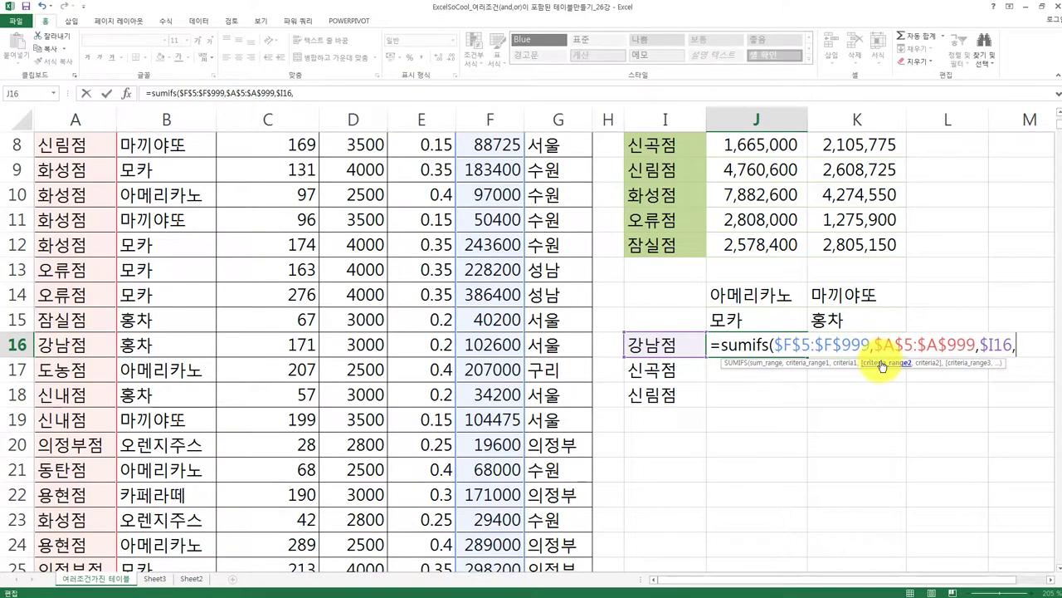
Step: Add the product column $B$5:$B$999 as the second absolute criteria range of the SUMIFS formula
scroll(882, 366, up, 2)
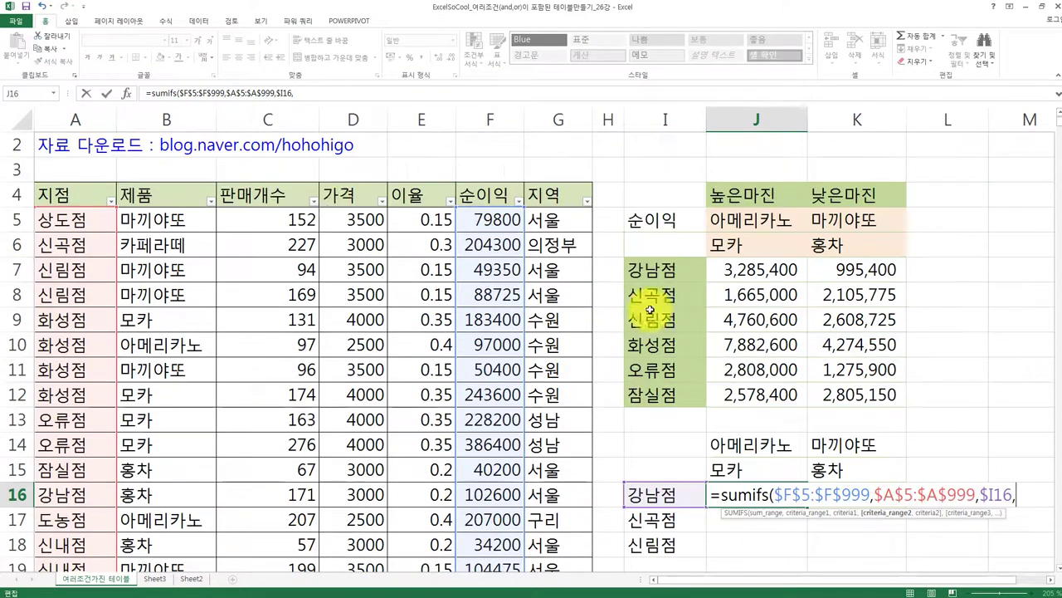
click(190, 218)
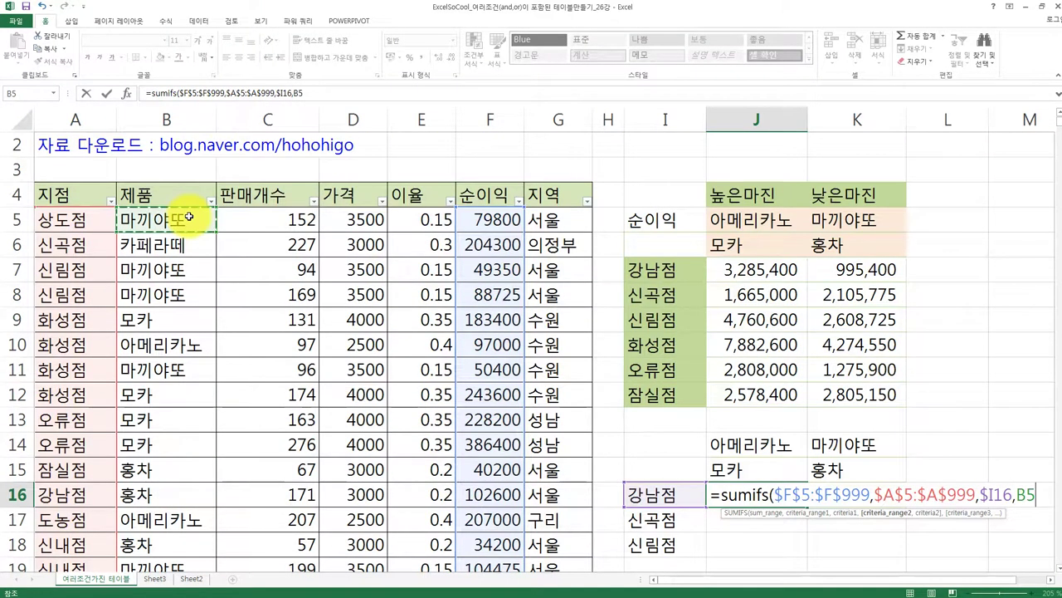
key(ctrl+shift+Down)
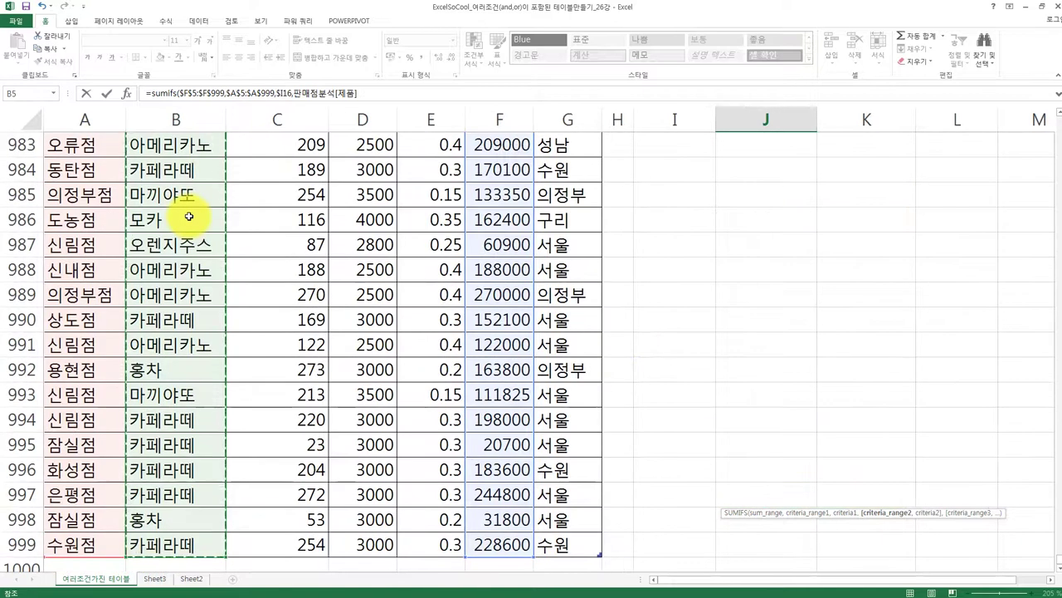
key(shift+Down)
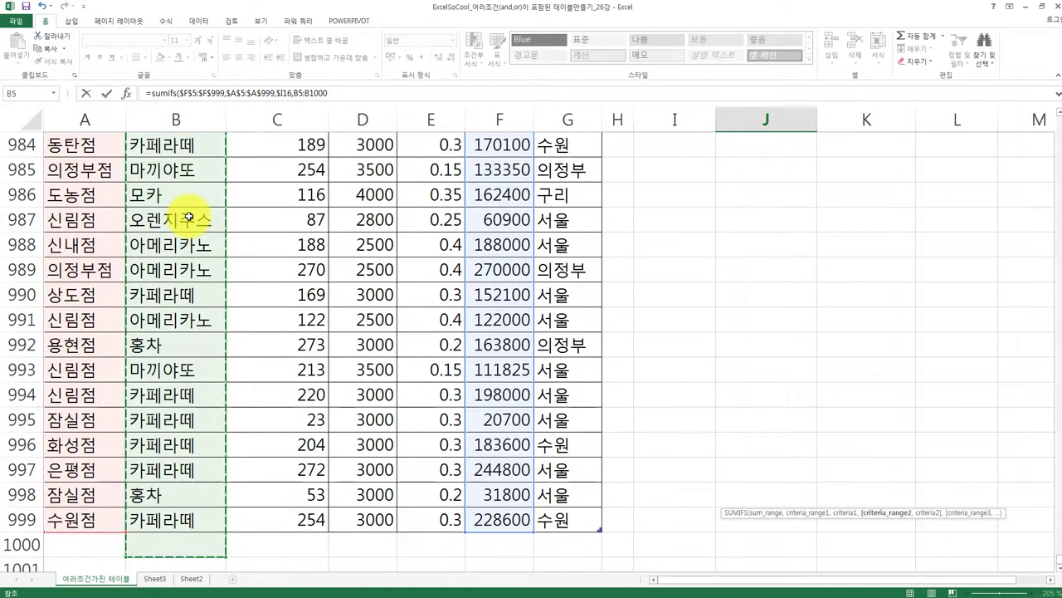
key(F4)
key(BackSpace)
key(BackSpace)
key(BackSpace)
key(BackSpace)
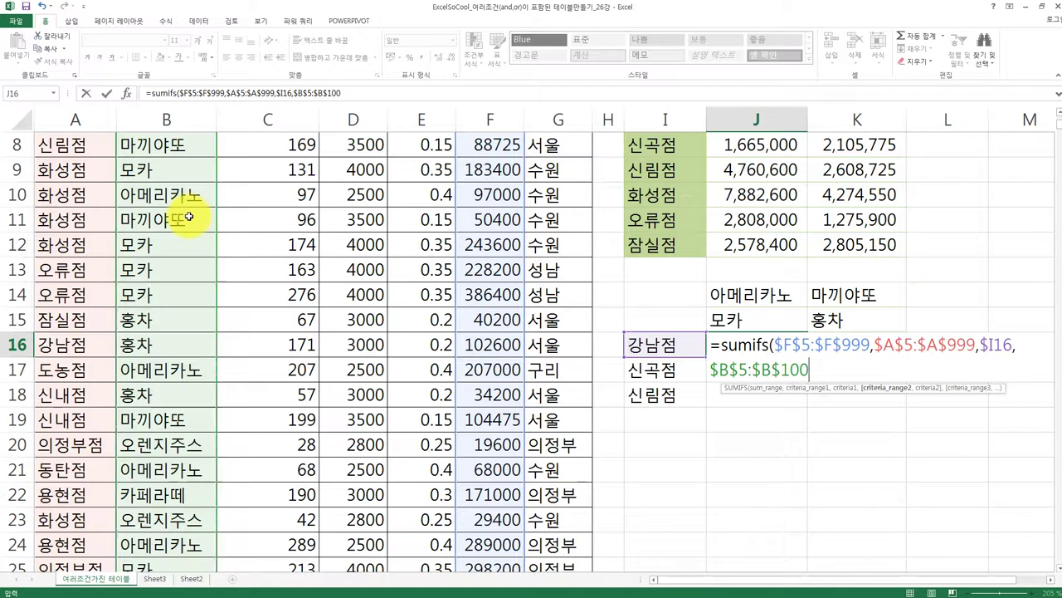
text(999,)
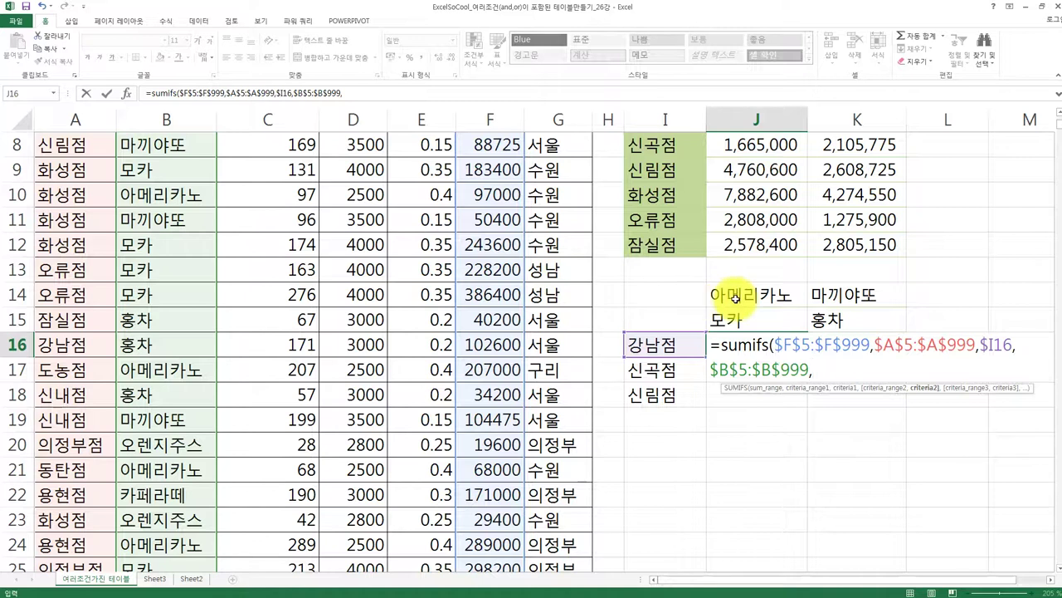
Step: Use the two product labels in J14:J15 as the second criterion, then close and enter the formula
drag(735, 298, 738, 320)
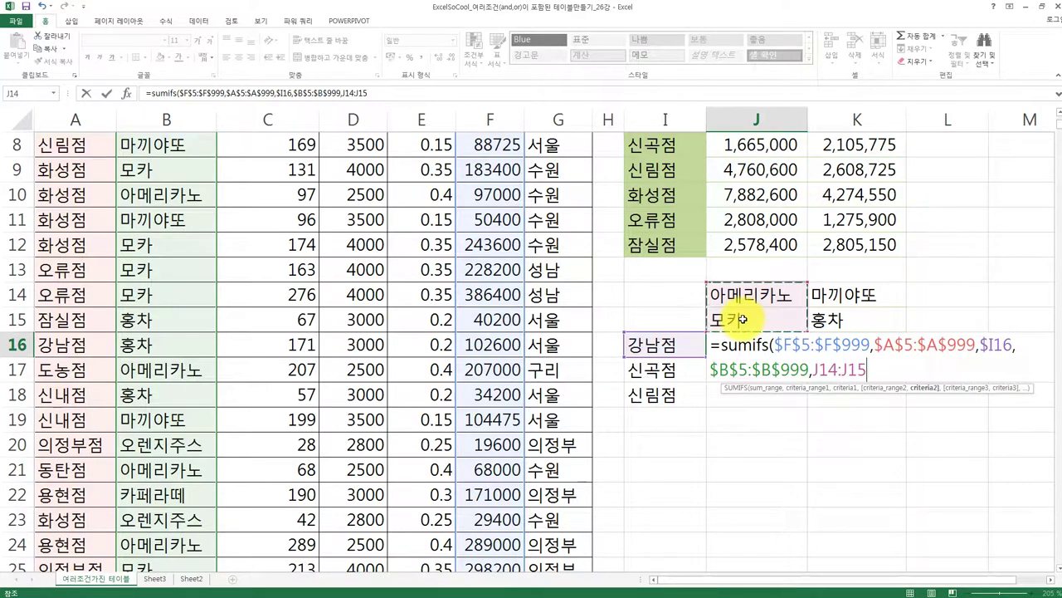
text())
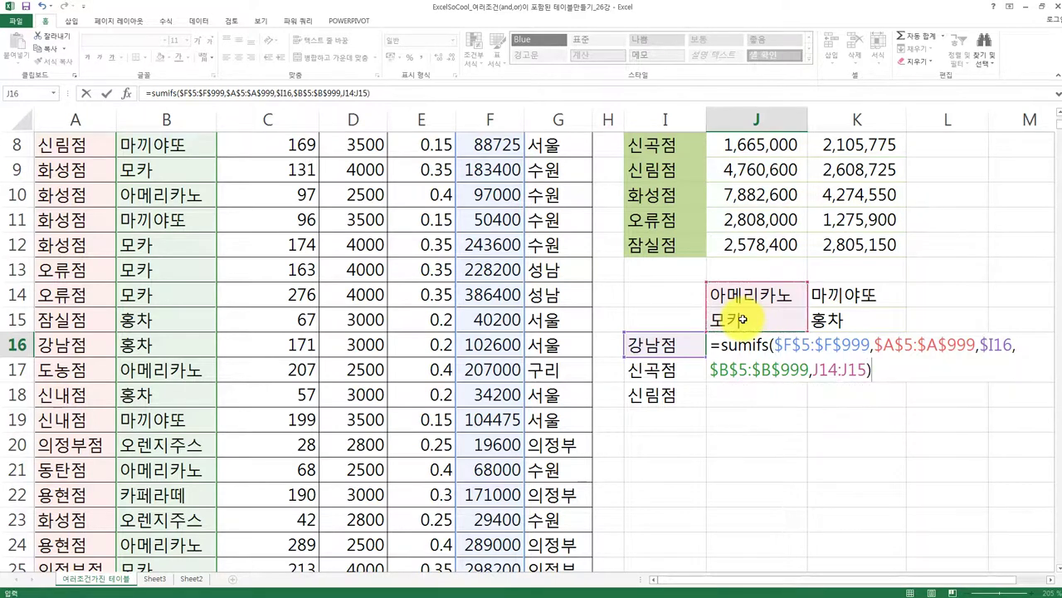
key(Return)
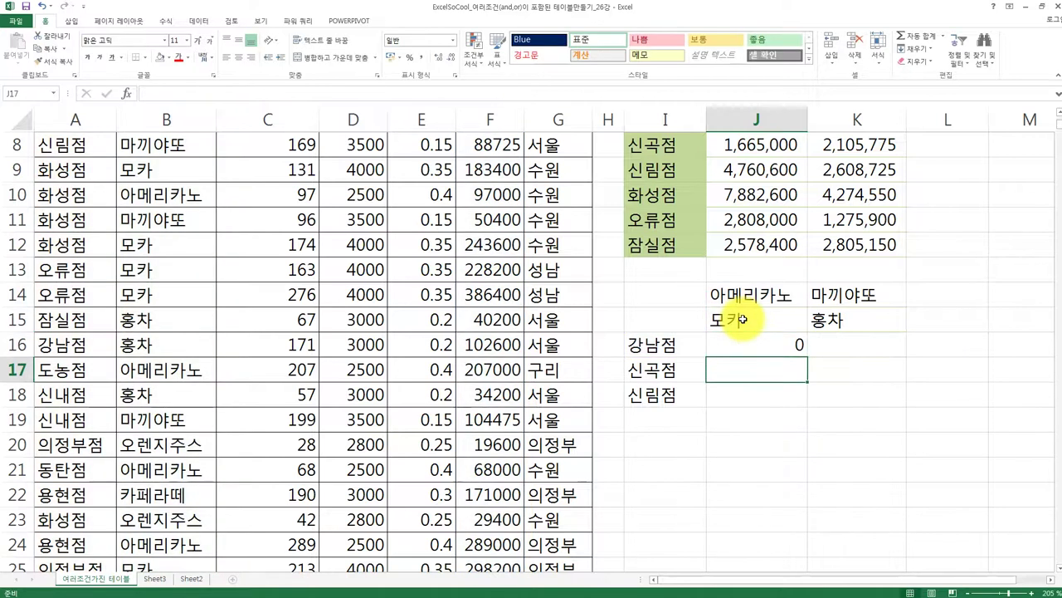
Step: Reopen the J16 formula, check its J14:J15 criterion, and re-enter it as an array formula
double_click(742, 339)
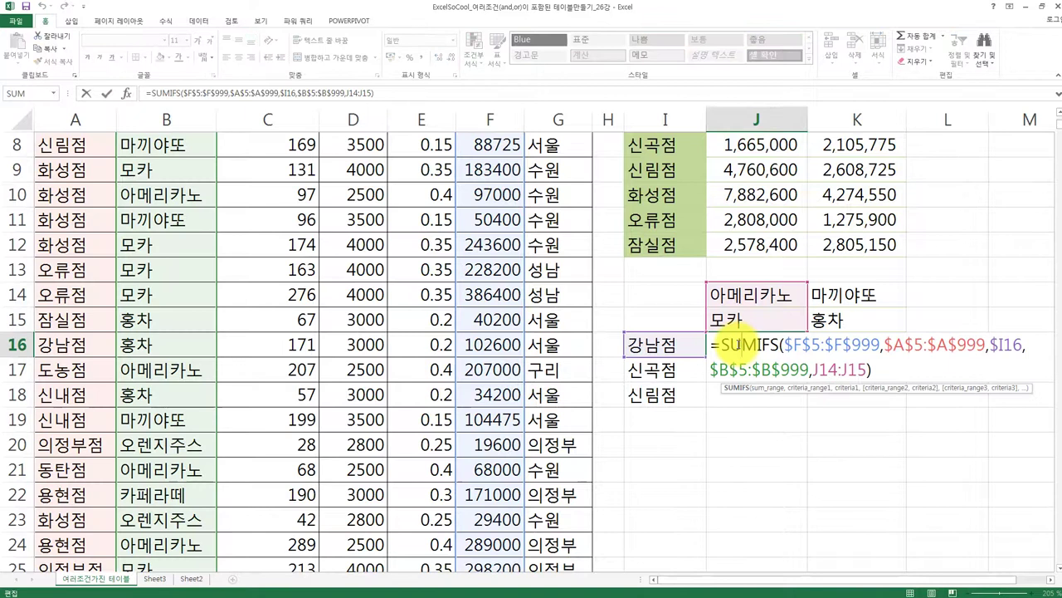
drag(814, 371, 864, 371)
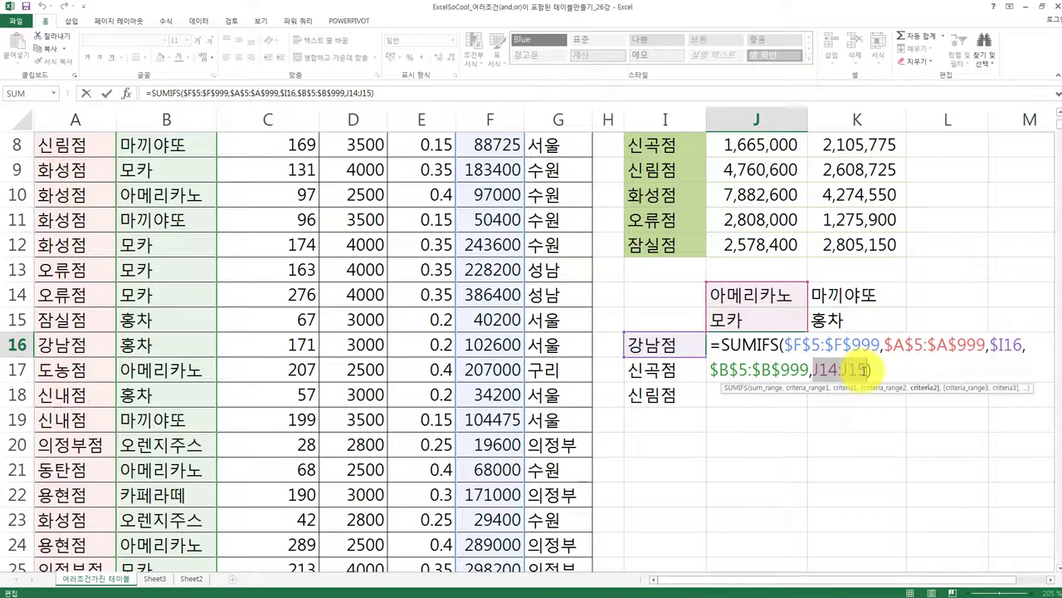
click(863, 371)
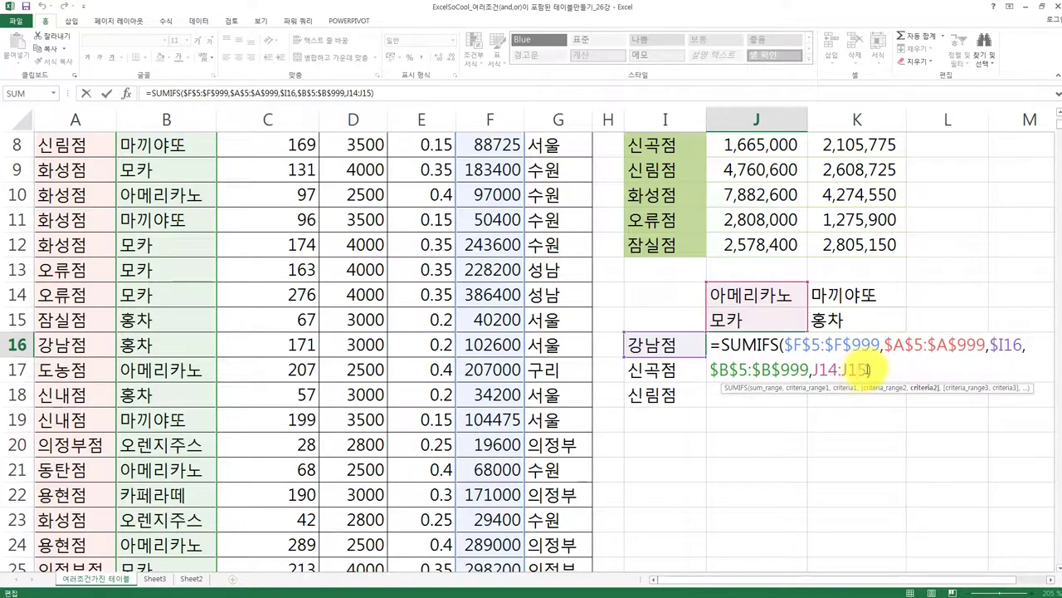
text())
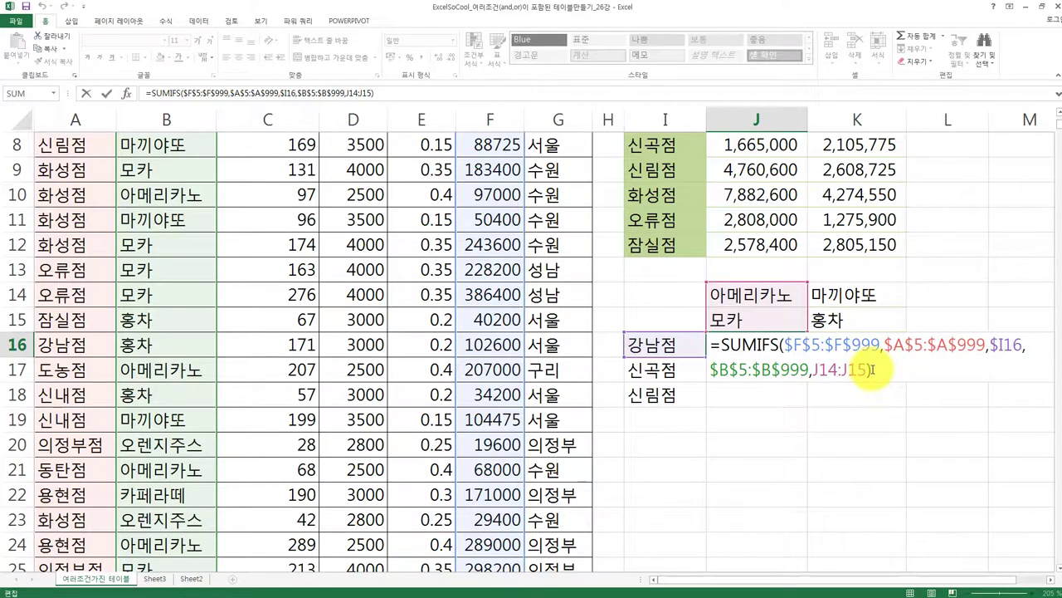
key(ctrl+shift+Return)
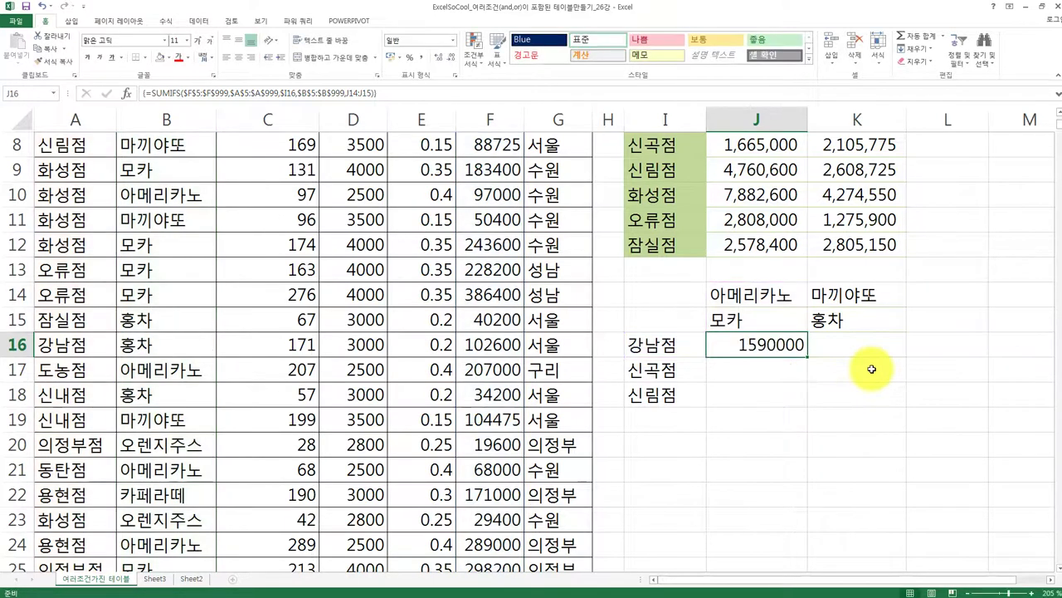
scroll(872, 368, up, 1)
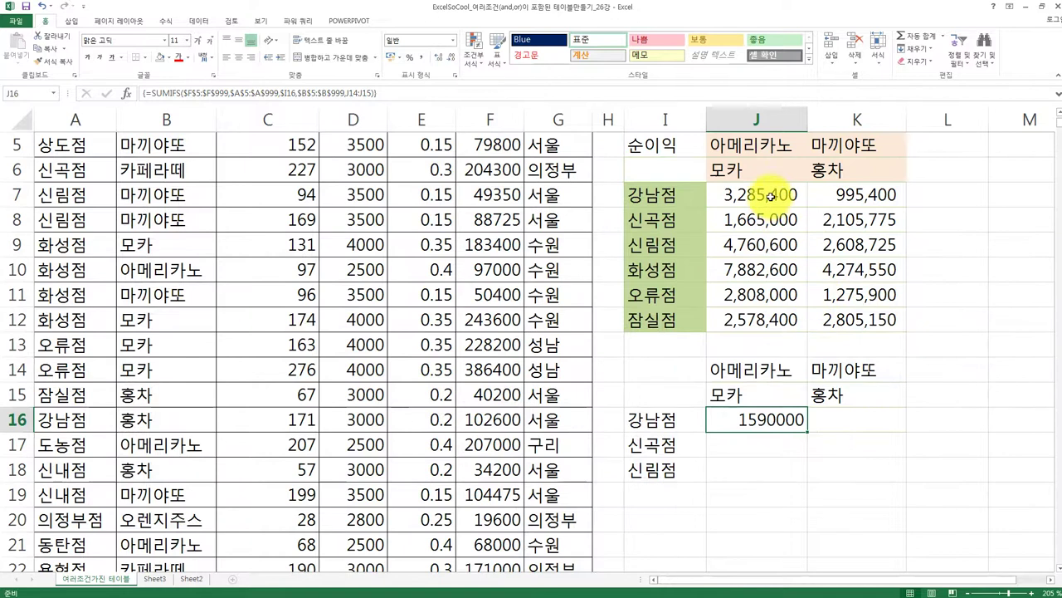
Step: Evaluate the SUMIFS part of the J16 formula in place to inspect its array result, and restore the formula
click(775, 194)
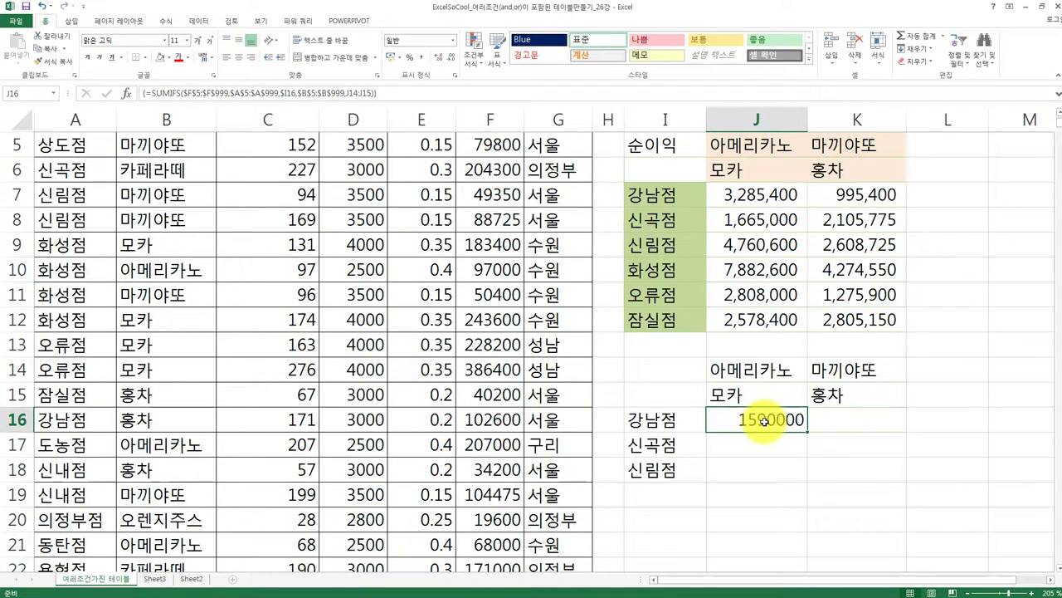
double_click(765, 421)
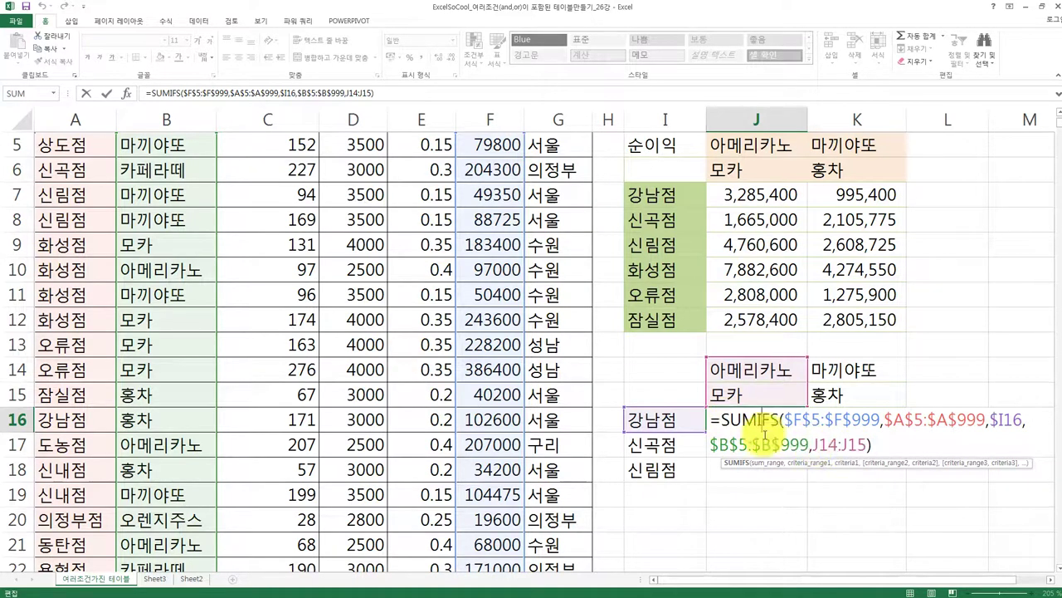
drag(720, 420, 889, 452)
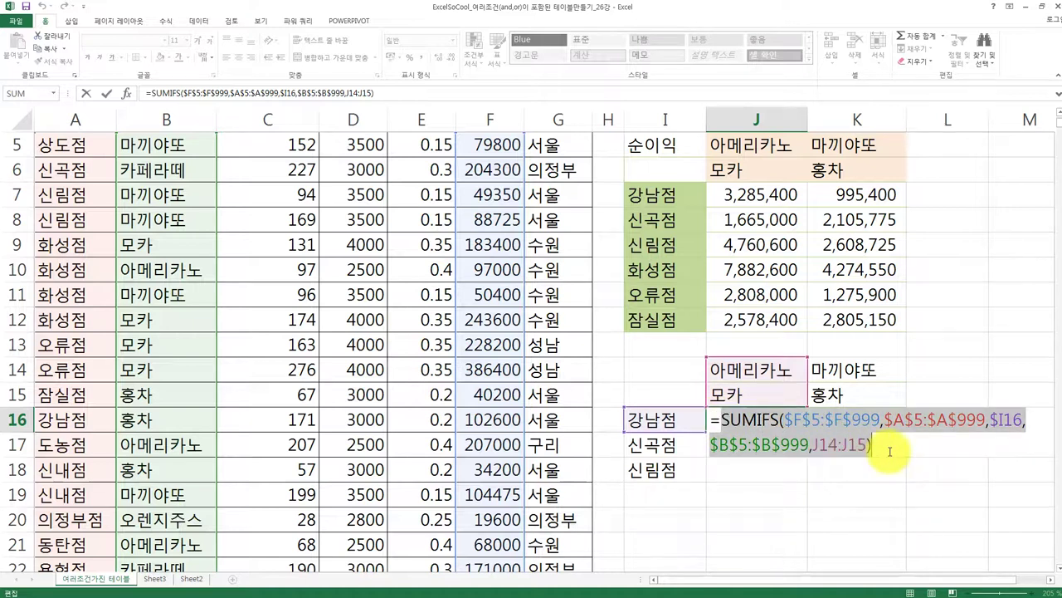
key(F9)
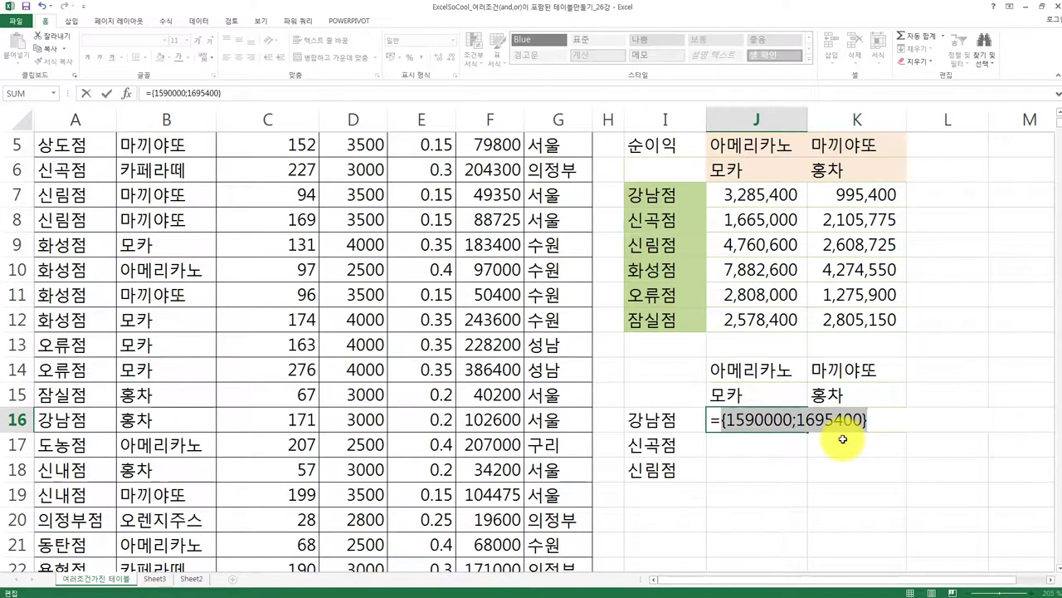
key(ctrl+z)
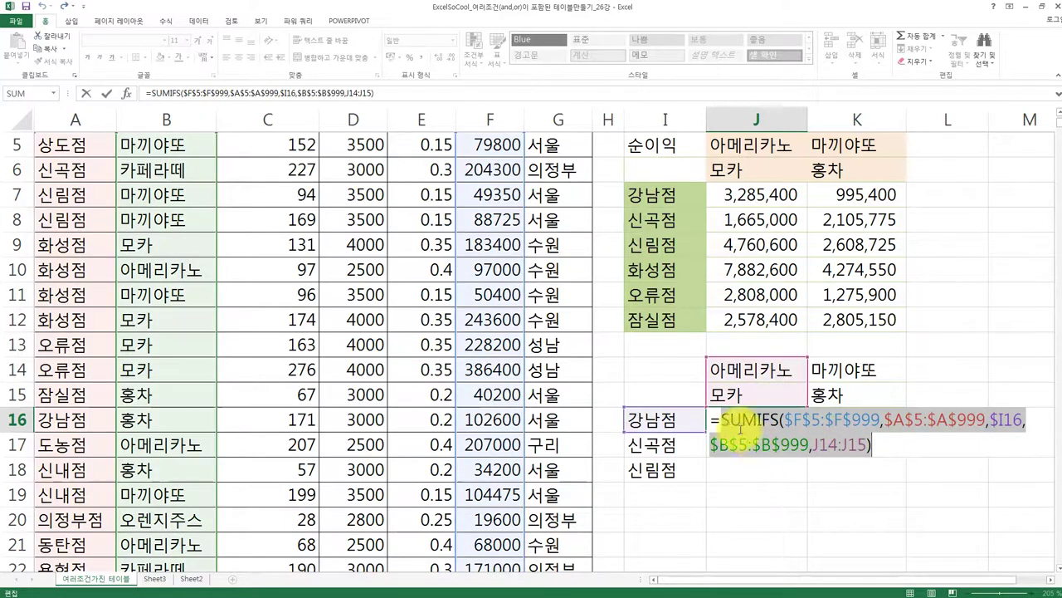
Step: Wrap the SUMIFS expression in J16 in a SUMPRODUCT function, close it and enter it as a regular formula
click(724, 419)
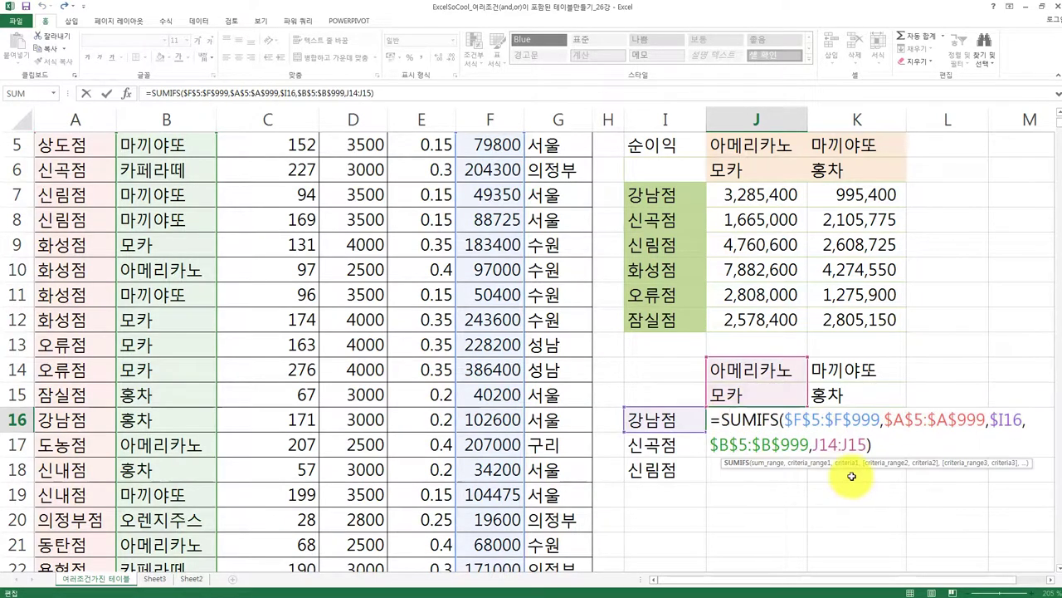
text(su)
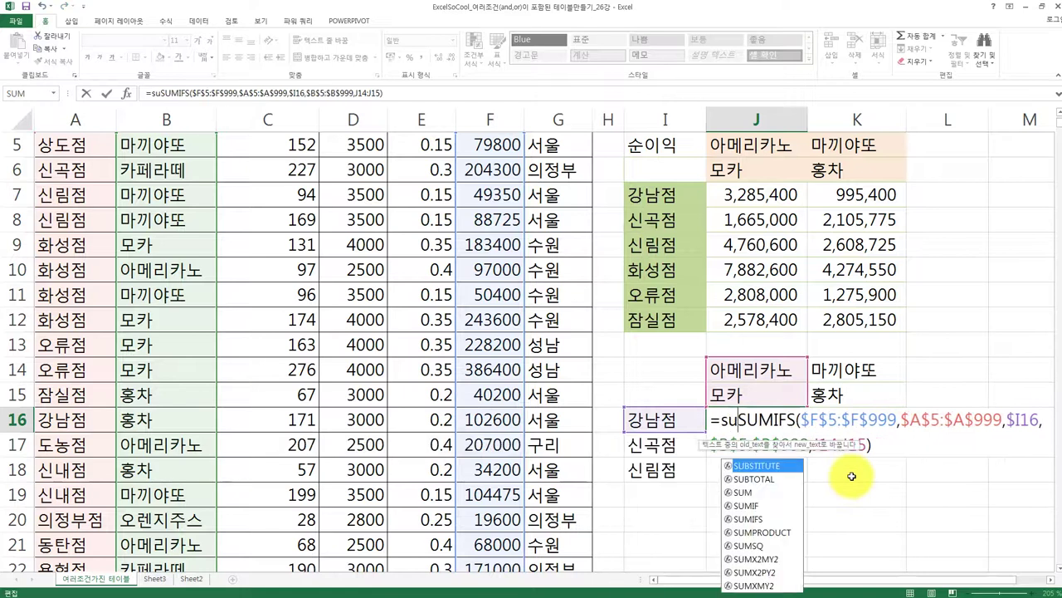
text(mp)
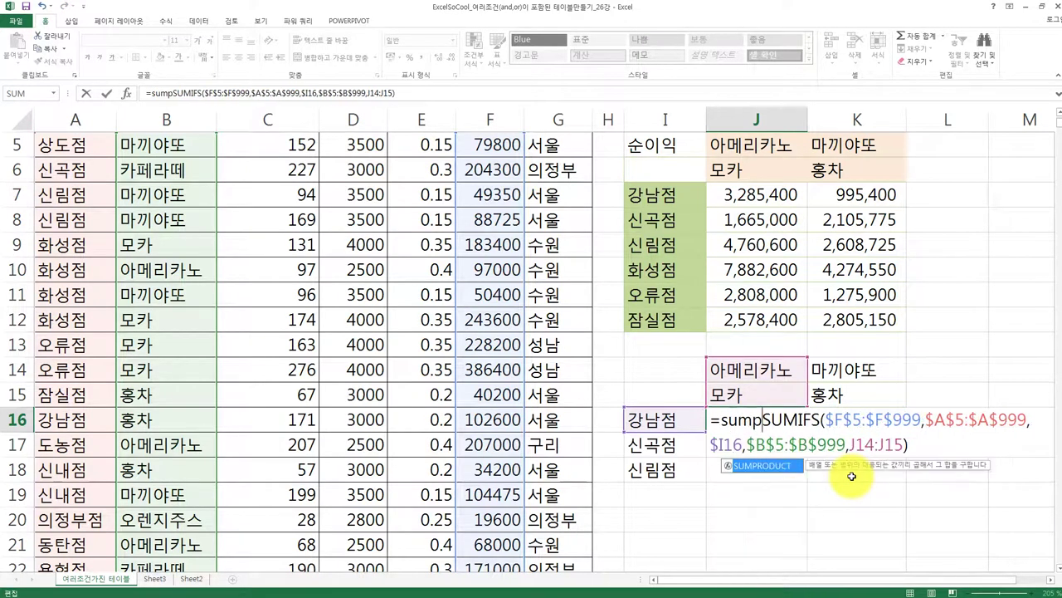
key(Tab)
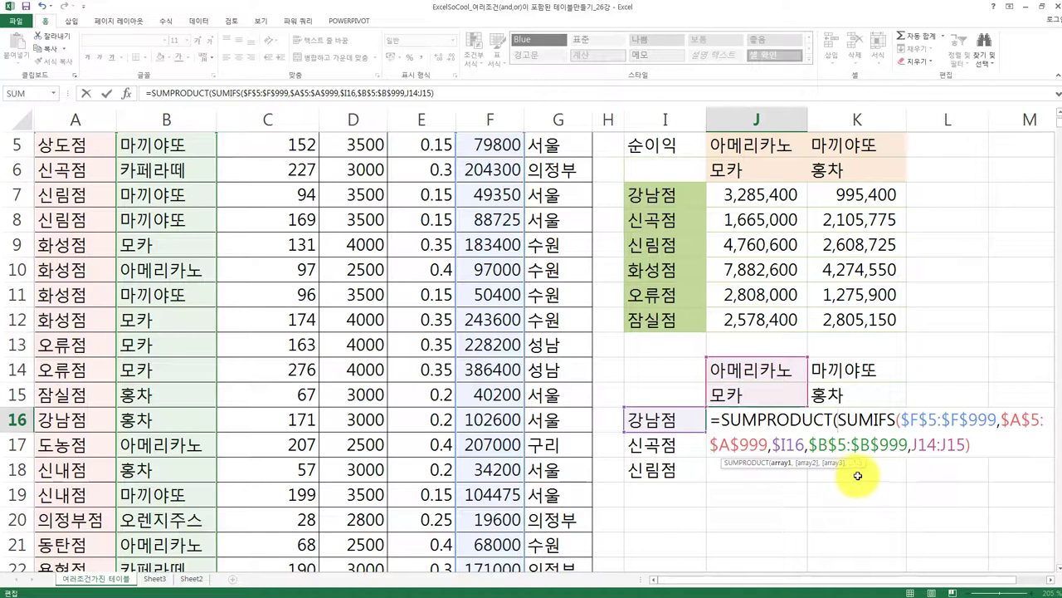
click(976, 445)
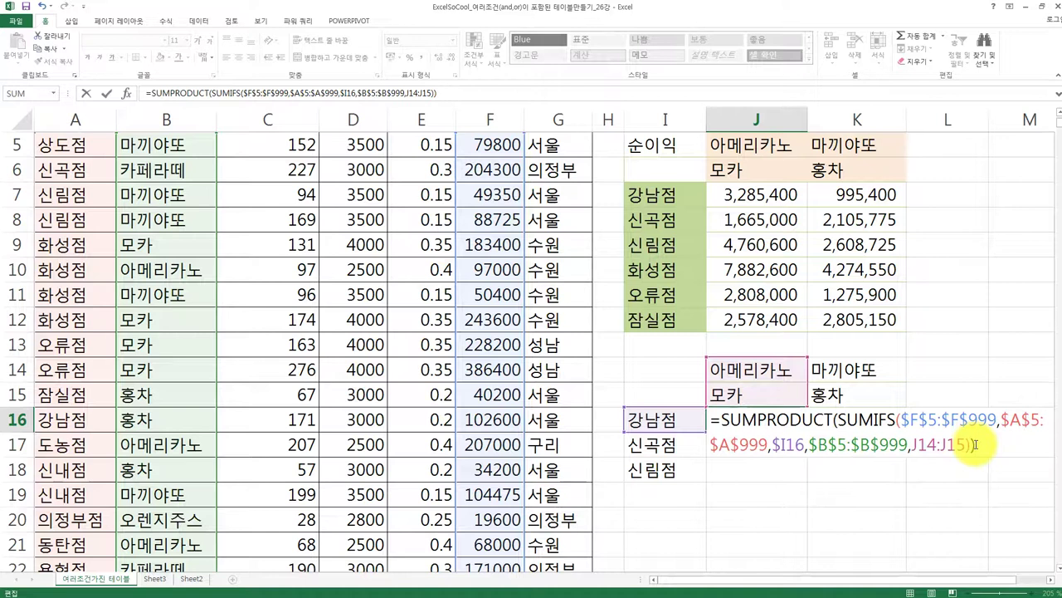
key(Return)
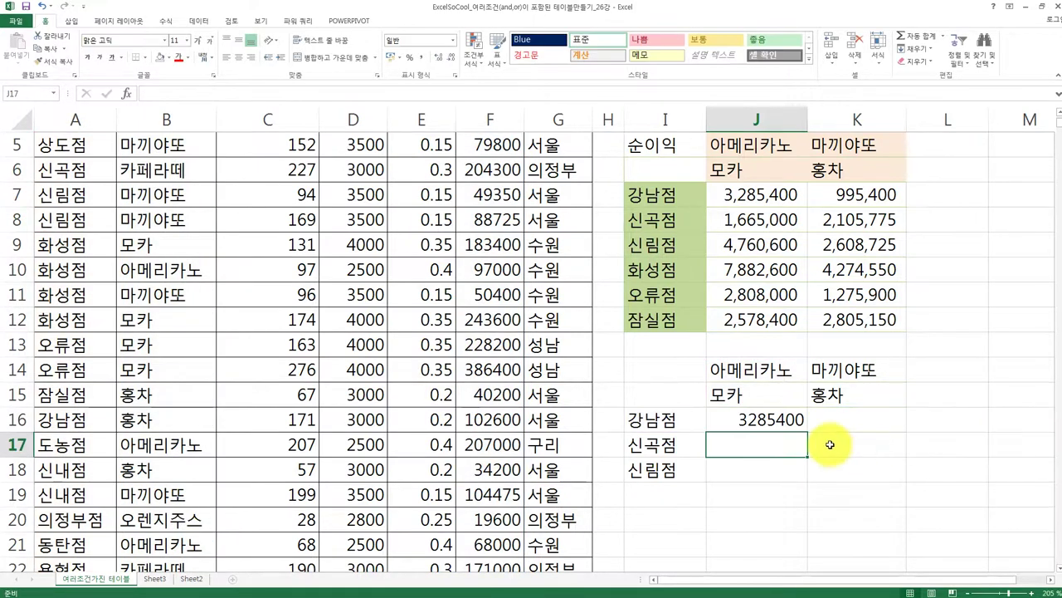
Step: Apply the comma number style to J16:K18 and fill the J16 formula across to K and down to row 18
drag(789, 421, 828, 459)
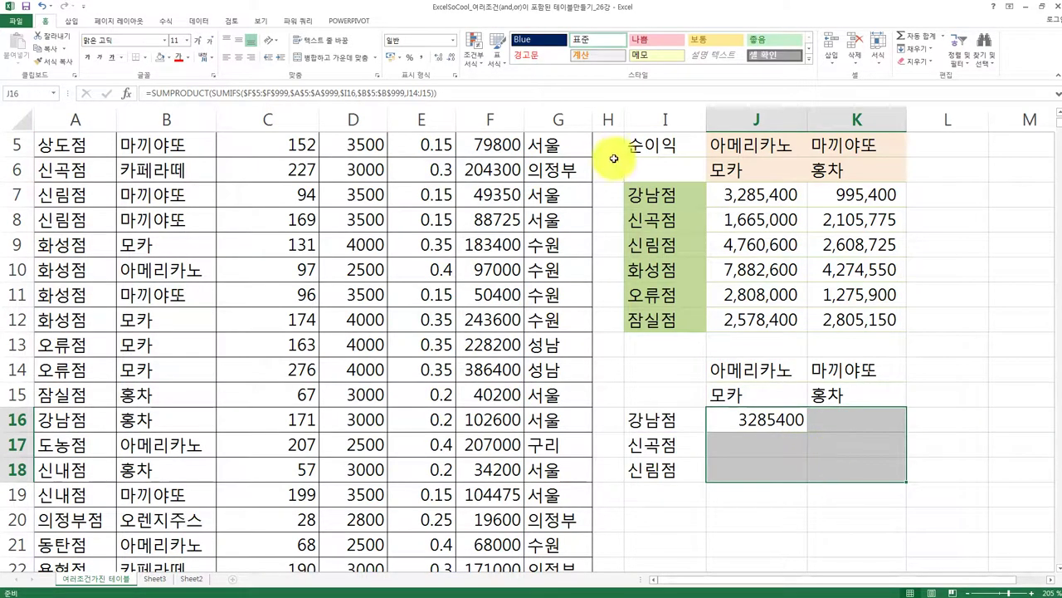
click(421, 58)
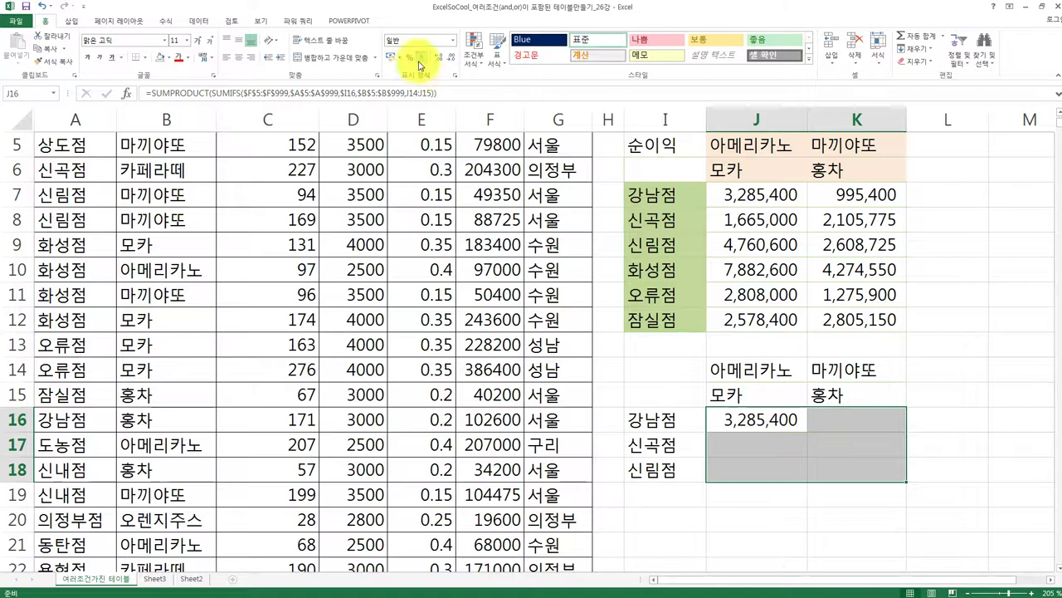
click(776, 419)
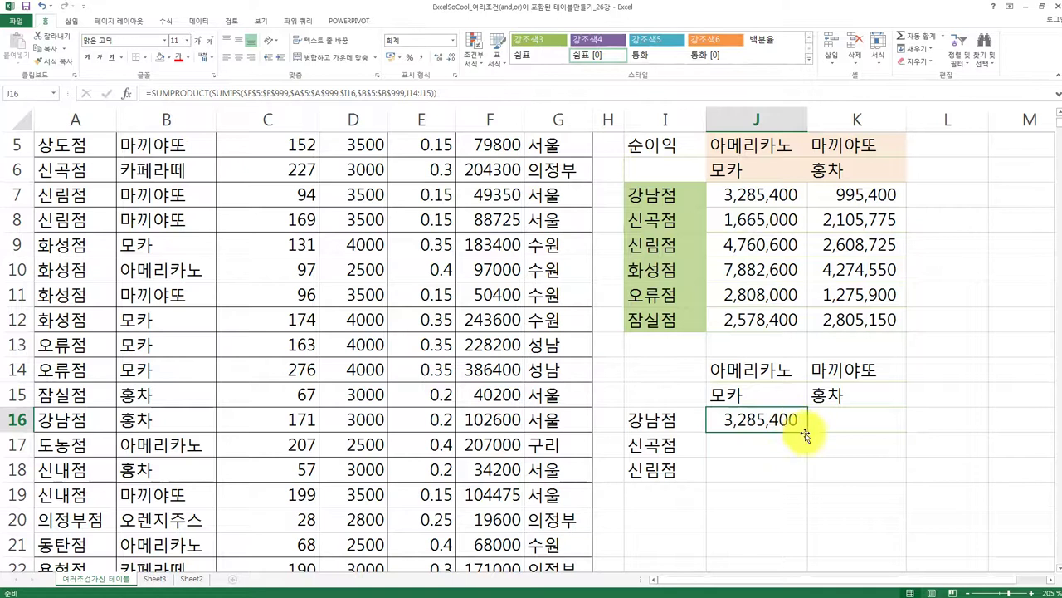
drag(810, 432, 906, 471)
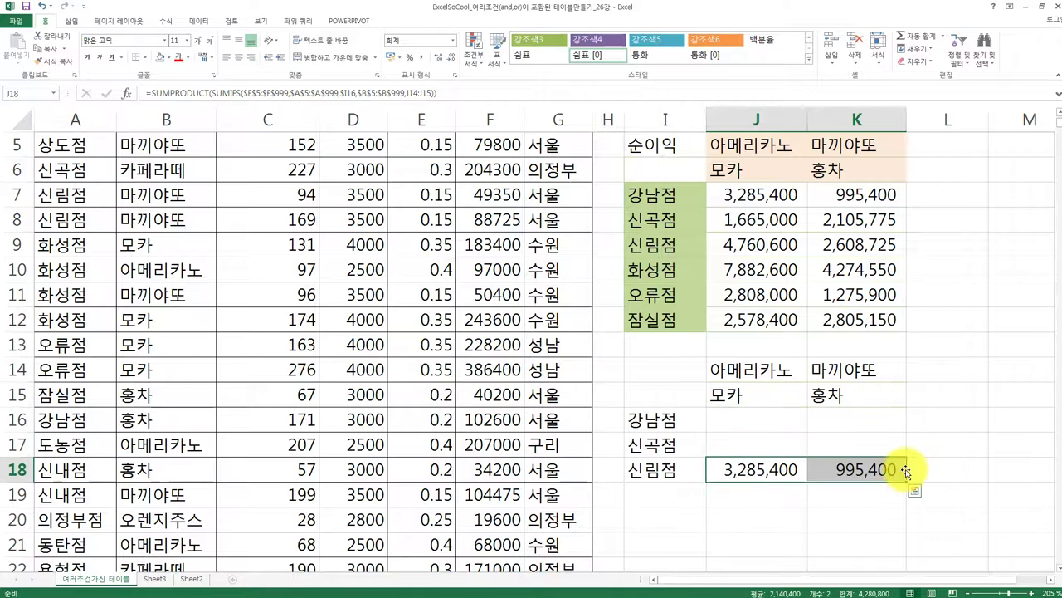
key(ctrl+z)
drag(907, 431, 908, 470)
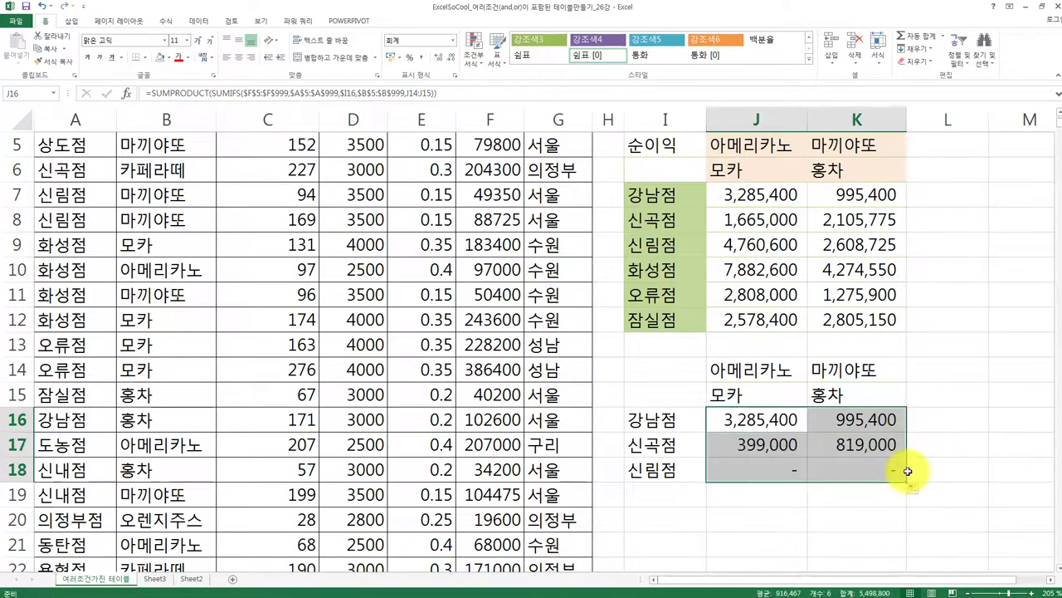
Step: Lock only the rows of the product criterion in the J16 formula as J$14:J$15 and enter it
click(780, 423)
double_click(780, 423)
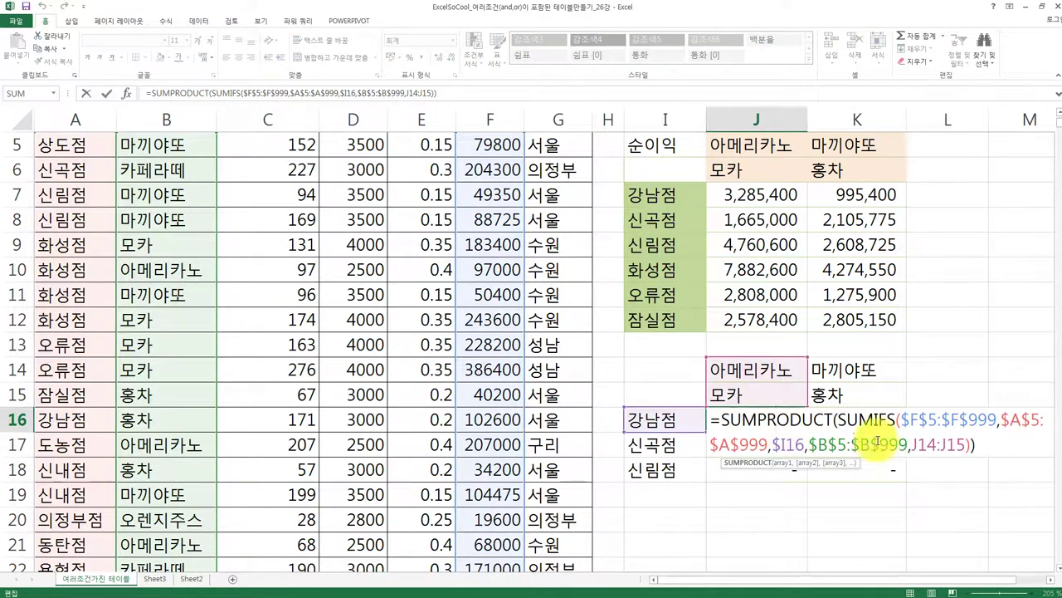
click(924, 446)
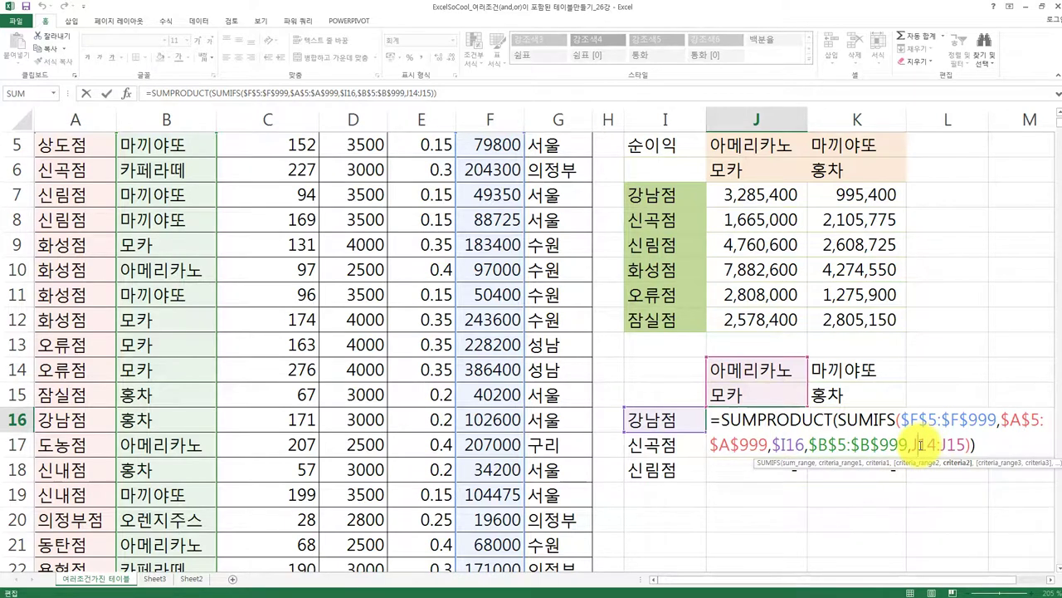
key(F4)
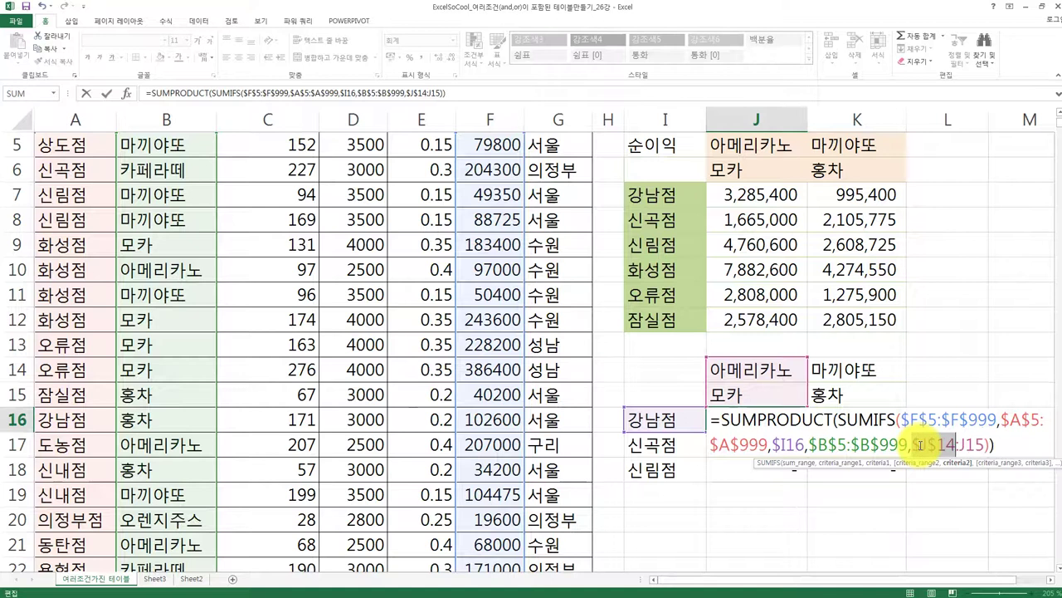
key(F4)
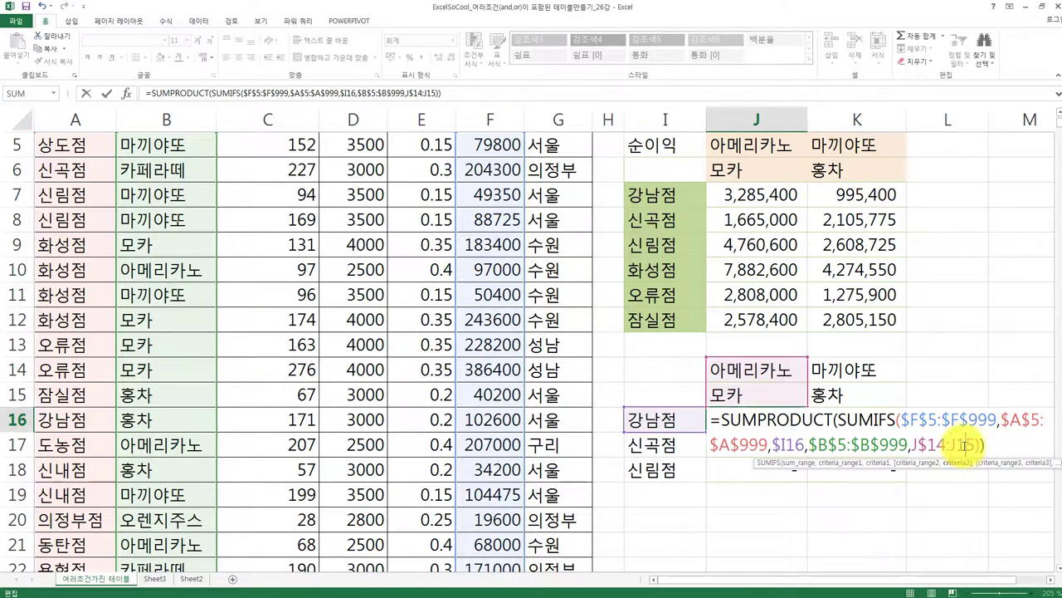
click(965, 445)
key(F4)
key(F4)
key(Return)
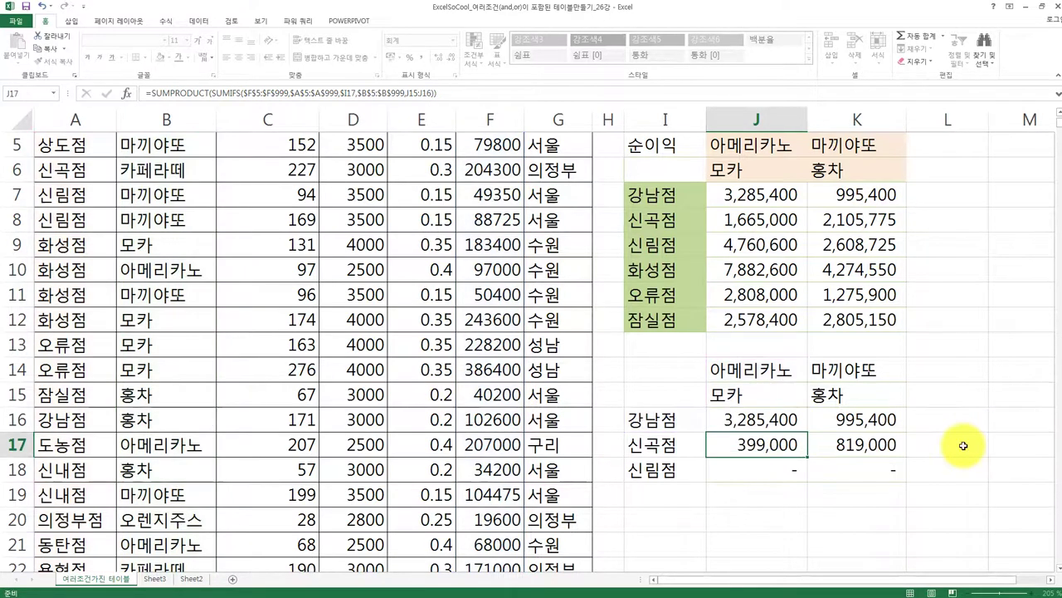
Step: Fill the corrected J16 formula again across and down to cover J16:K18
click(780, 421)
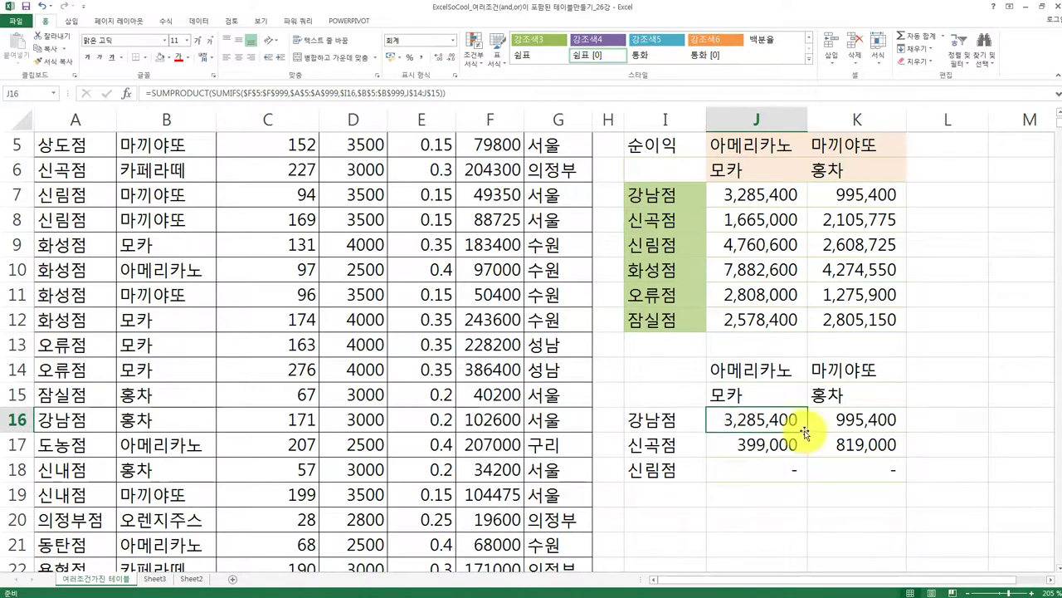
mouse_move(811, 437)
mouse_down()
mouse_move(887, 435)
mouse_move(909, 475)
mouse_up()
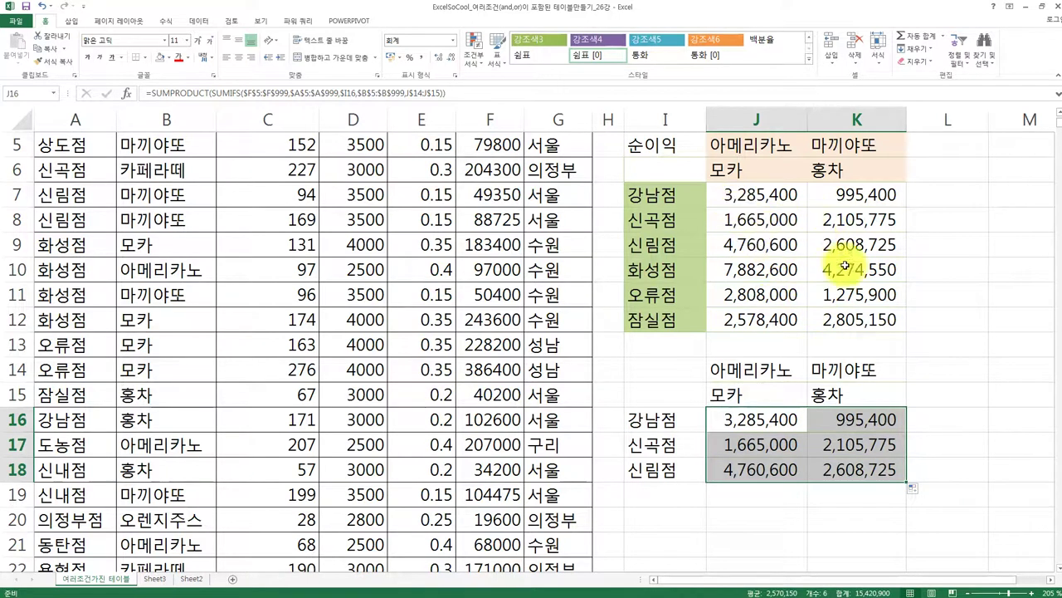
click(789, 420)
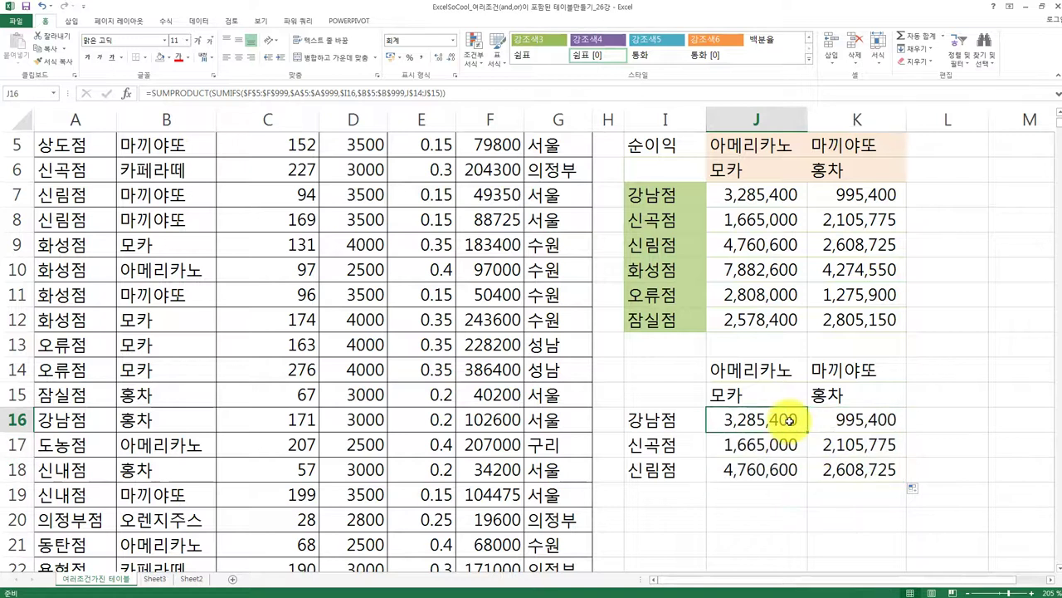
Step: Choose 도농점 as the branch in I19 and fill the J18:K18 formulas down to row 19
click(686, 485)
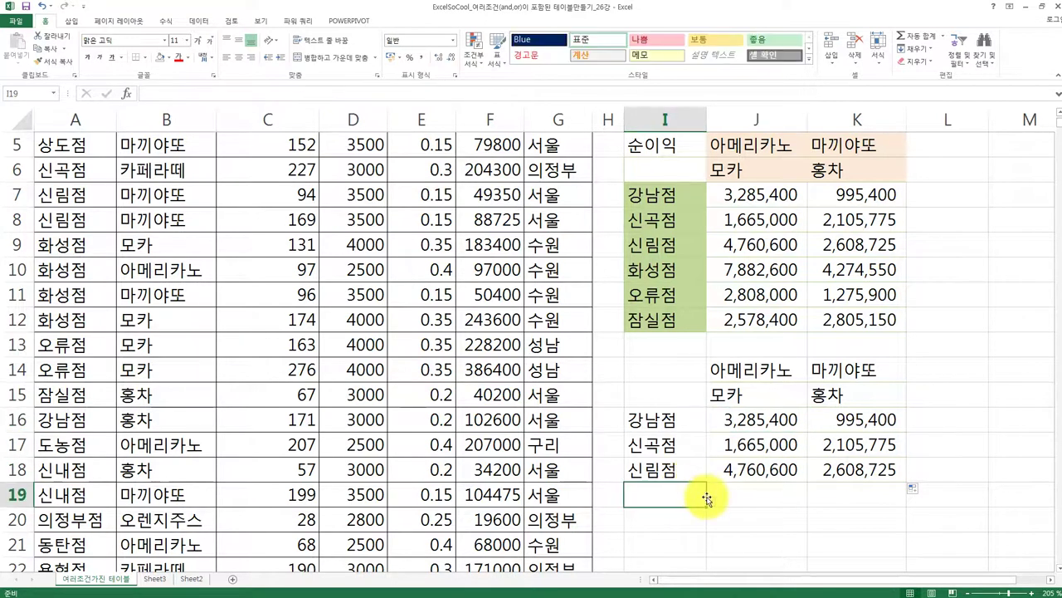
click(710, 499)
click(680, 479)
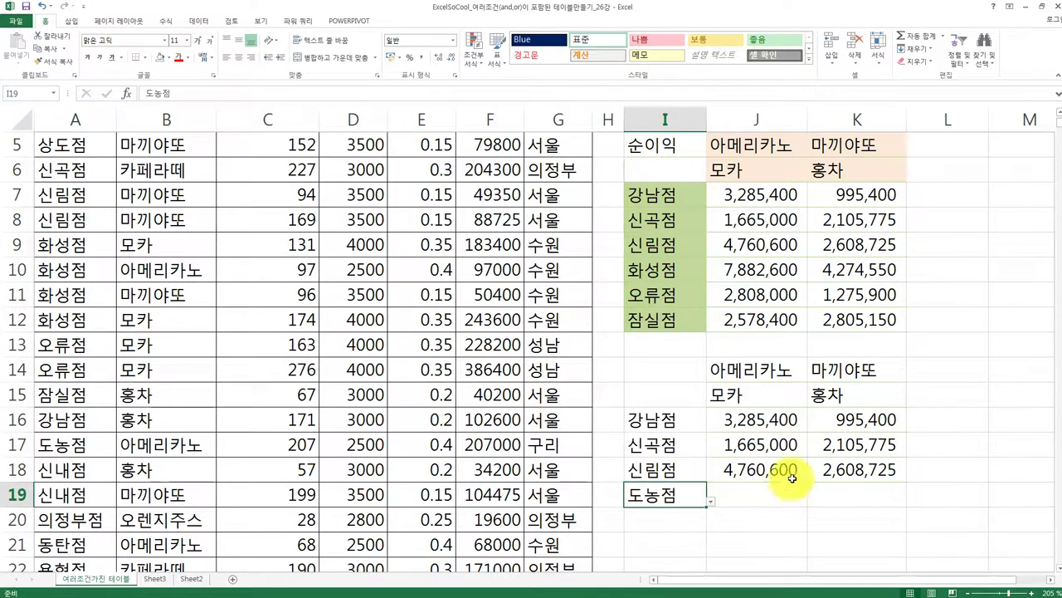
drag(783, 470, 842, 470)
drag(905, 480, 903, 499)
click(935, 432)
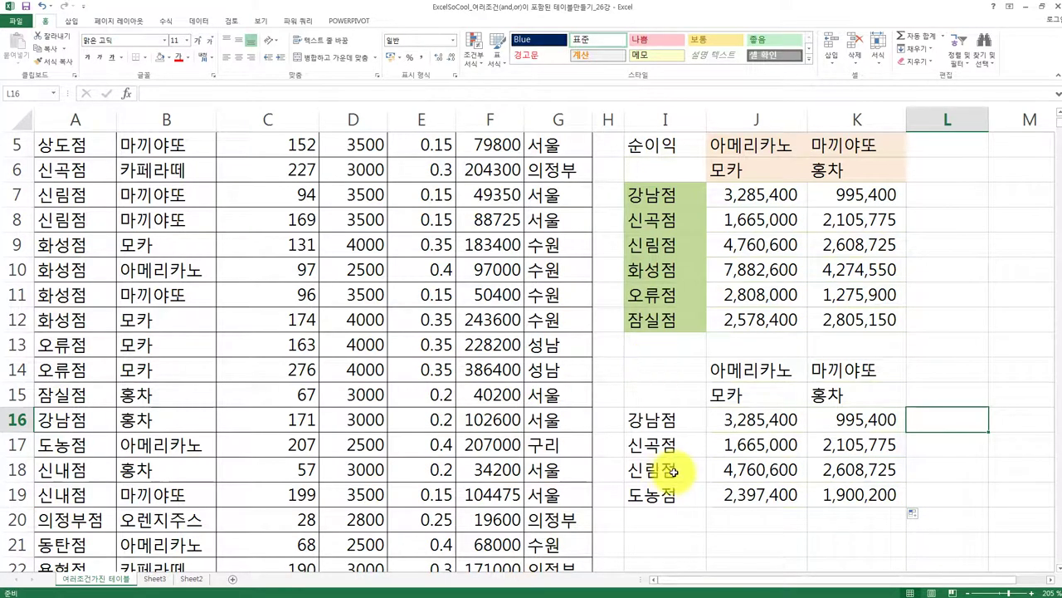
Step: Convert the range I14:K19 into an Excel table with headers
drag(648, 374, 842, 494)
key(ctrl+t)
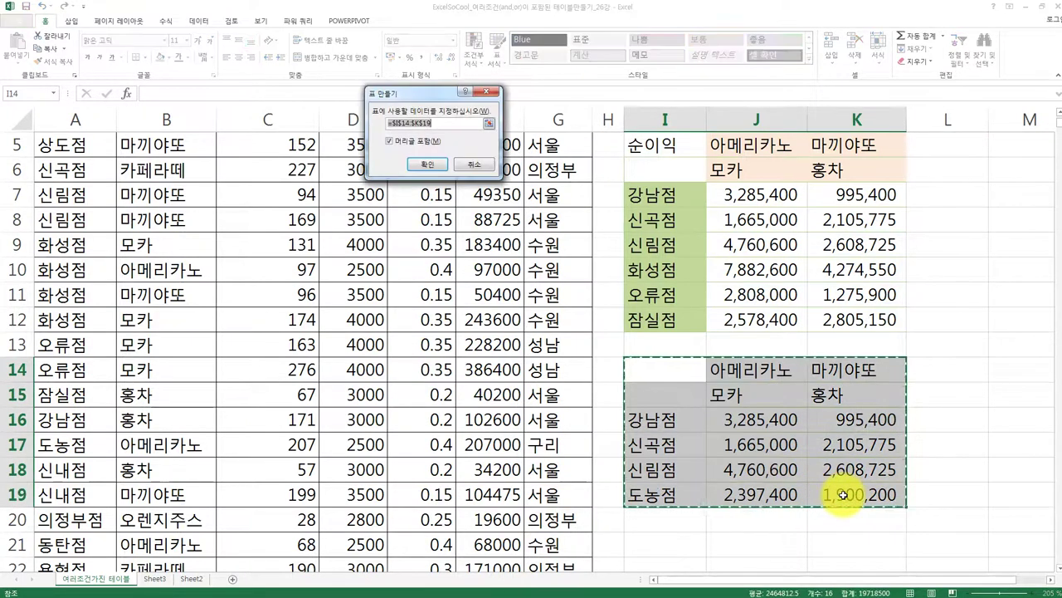
click(427, 165)
Step: Append a new row to the table below 도농점, enter 오류점 as its branch, and check the auto-filled formulas
click(860, 494)
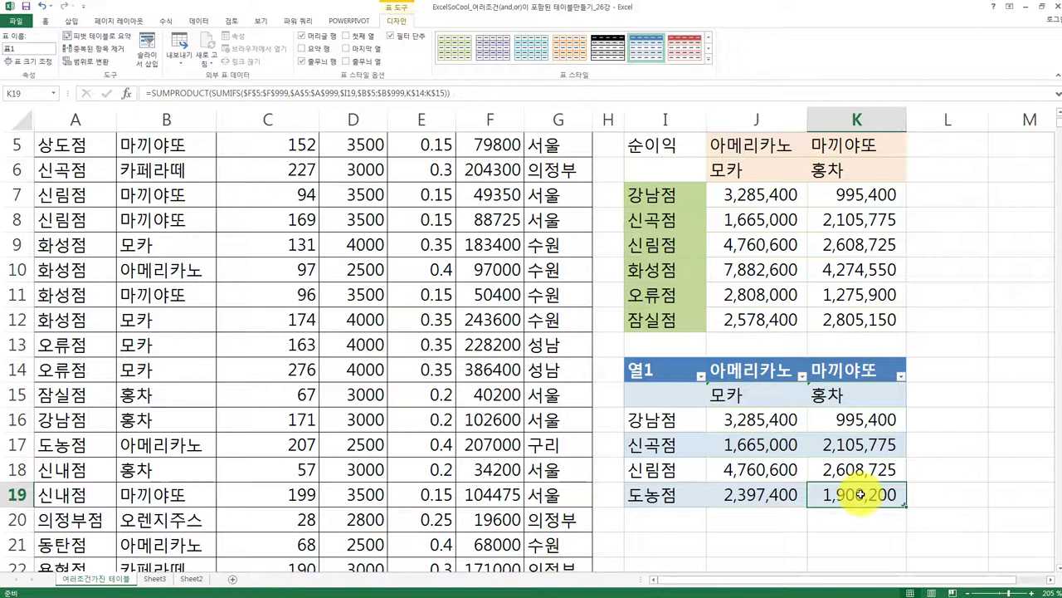
key(Tab)
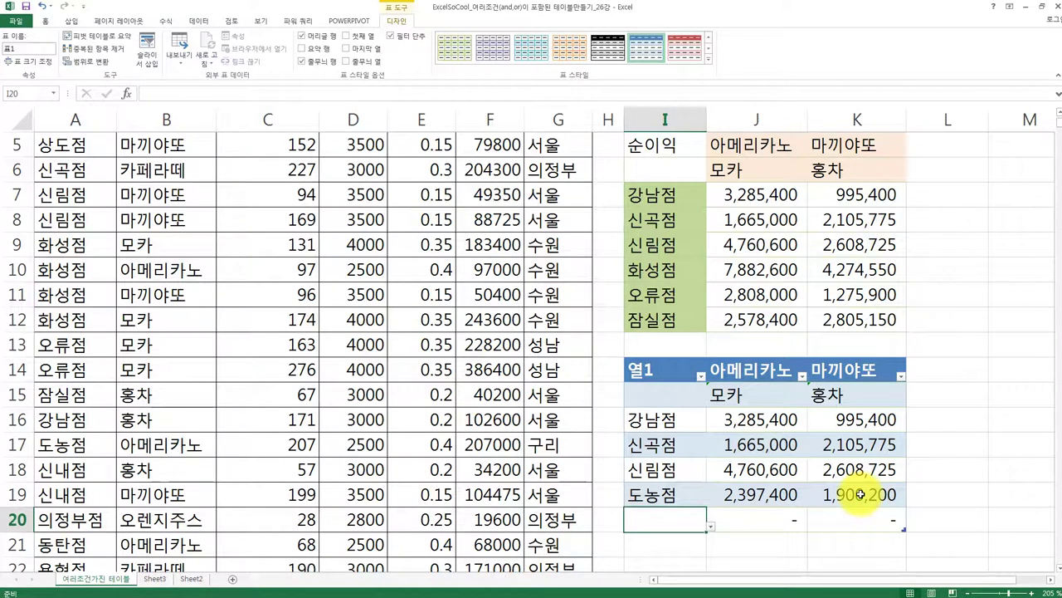
text(오류점)
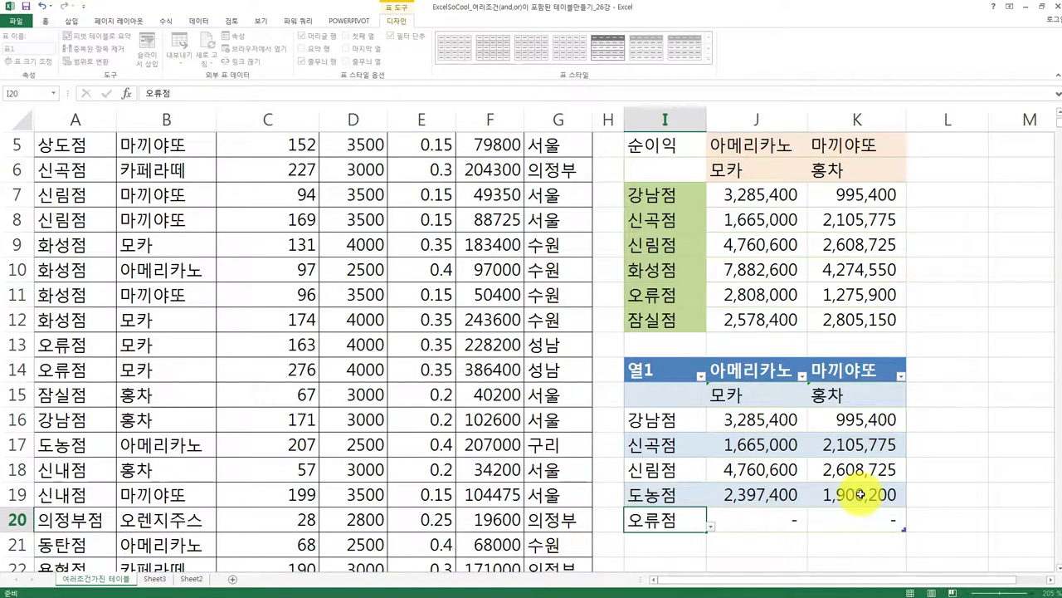
key(Return)
drag(801, 498, 880, 510)
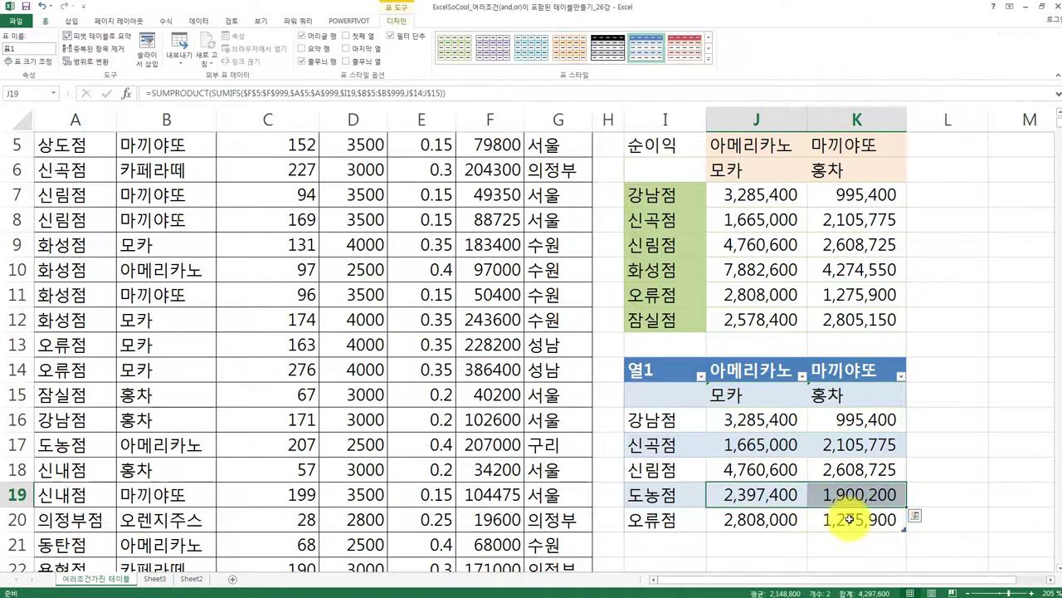
click(849, 519)
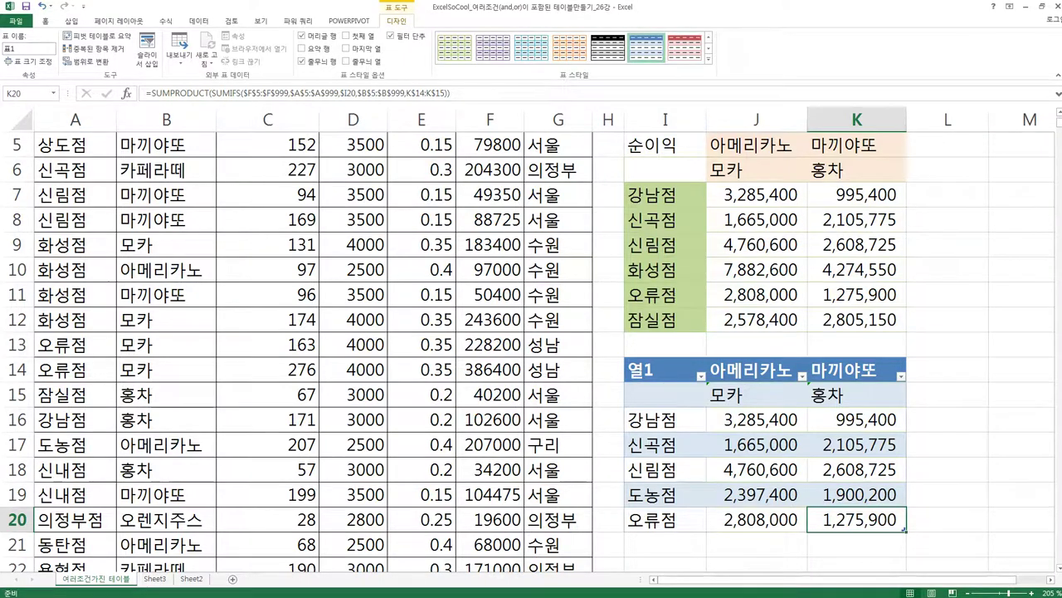
click(635, 519)
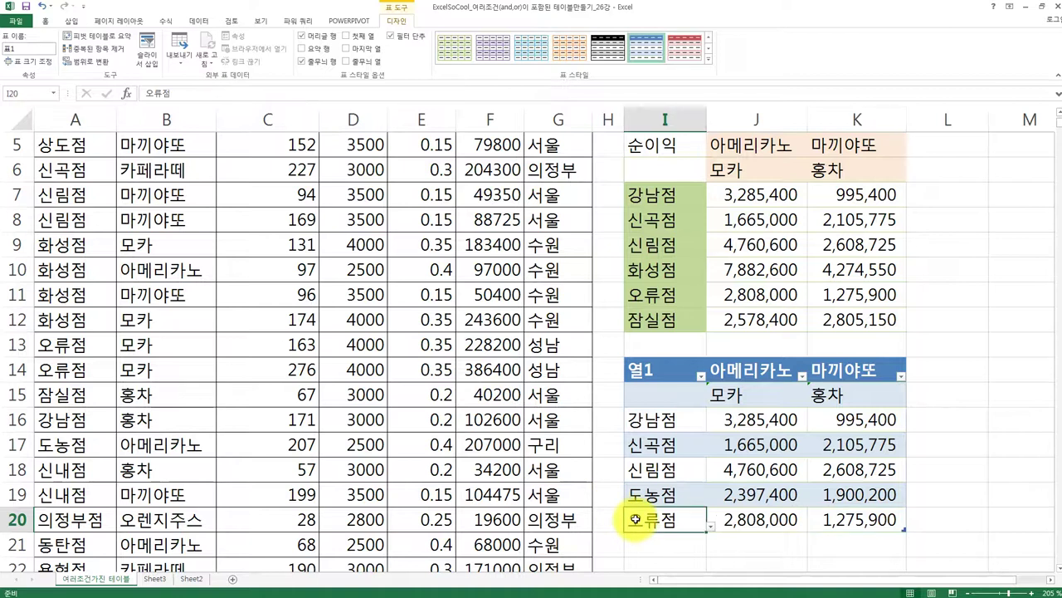
scroll(635, 519, up, 2)
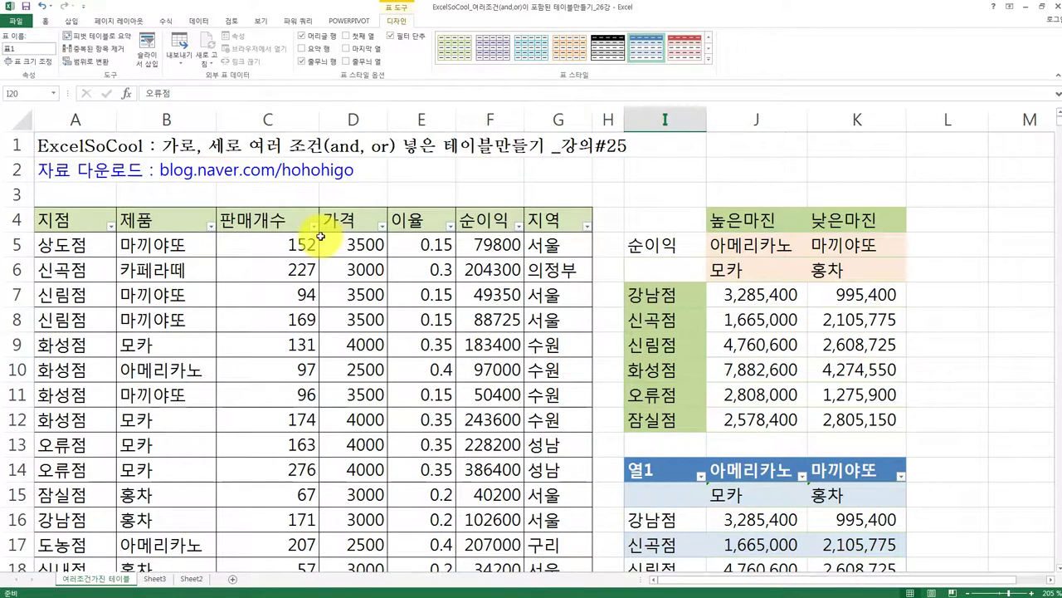